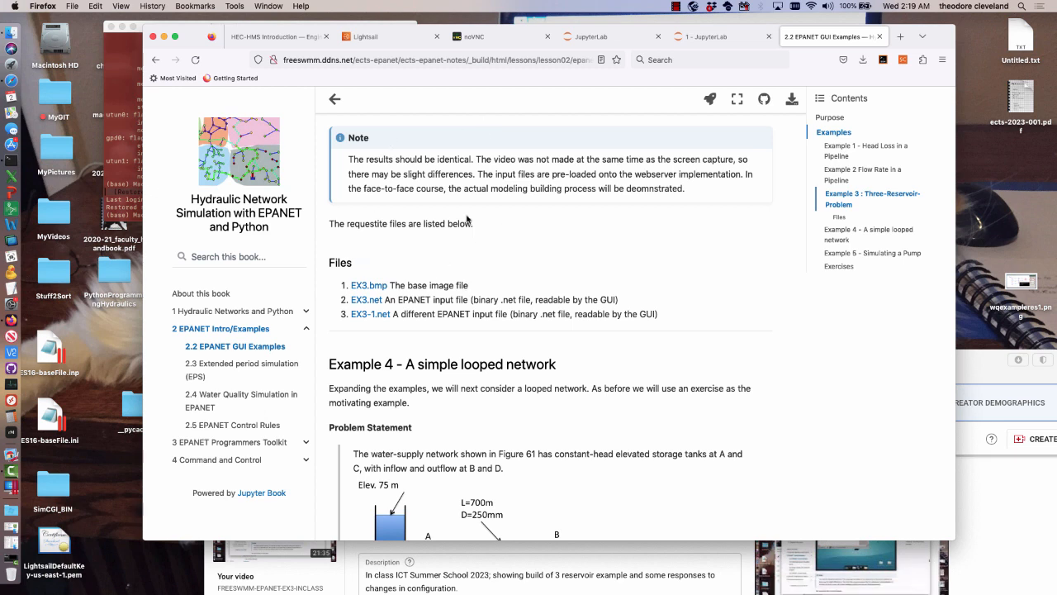
Bring up the Example 4 simple looped network problem and close the GlobalProtect disconnection notice
{"action": "scroll", "coordinate": [469, 251], "scroll_direction": "down", "scroll_amount": 4}
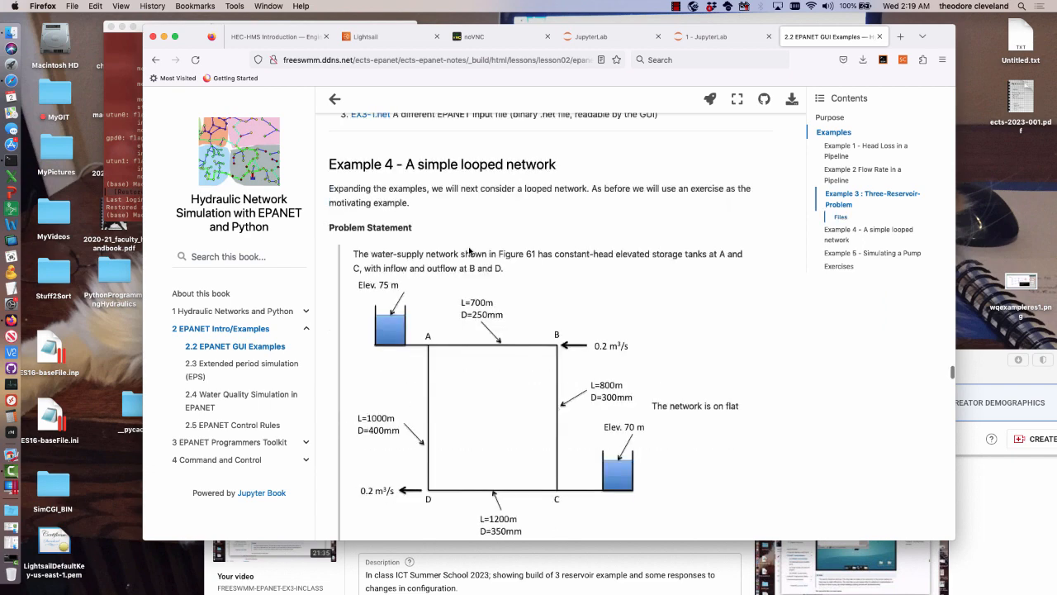
{"action": "scroll", "coordinate": [469, 248], "scroll_direction": "up", "scroll_amount": 1}
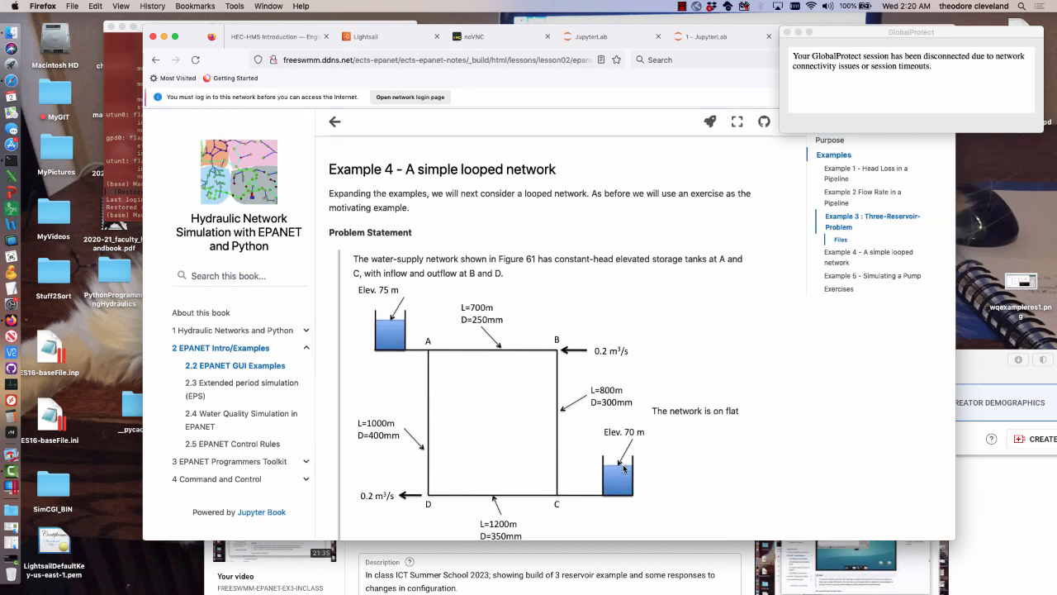
{"action": "left_click", "coordinate": [788, 32]}
{"action": "scroll", "coordinate": [667, 348], "scroll_direction": "down", "scroll_amount": 3}
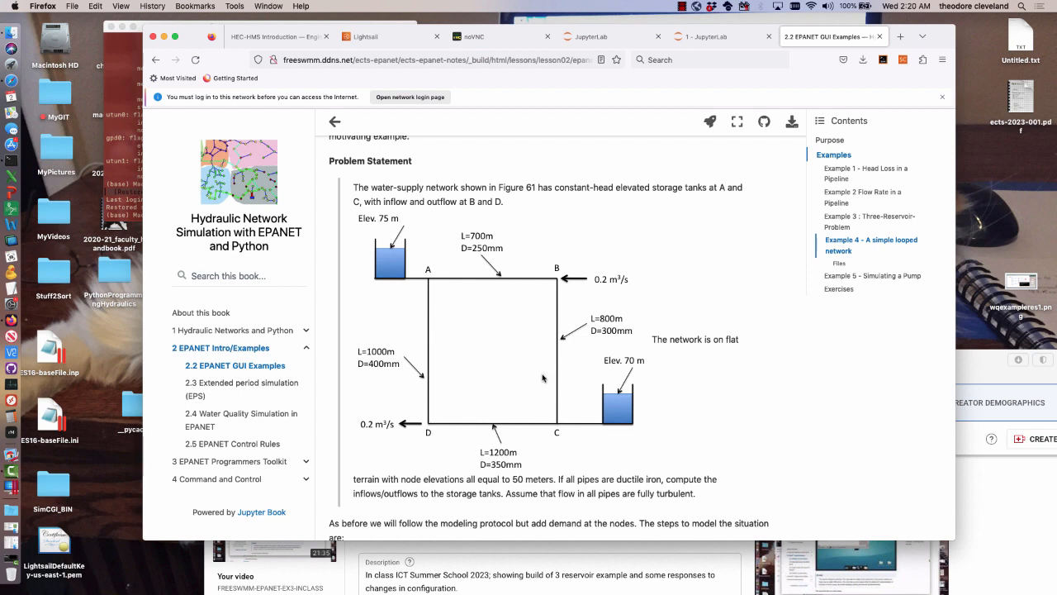
Examine the Example 4 problem statement, highlighting the flat terrain note, the node elevations and the ductile iron pipe material
{"action": "left_click_drag", "start_coordinate": [653, 339], "coordinate": [746, 339]}
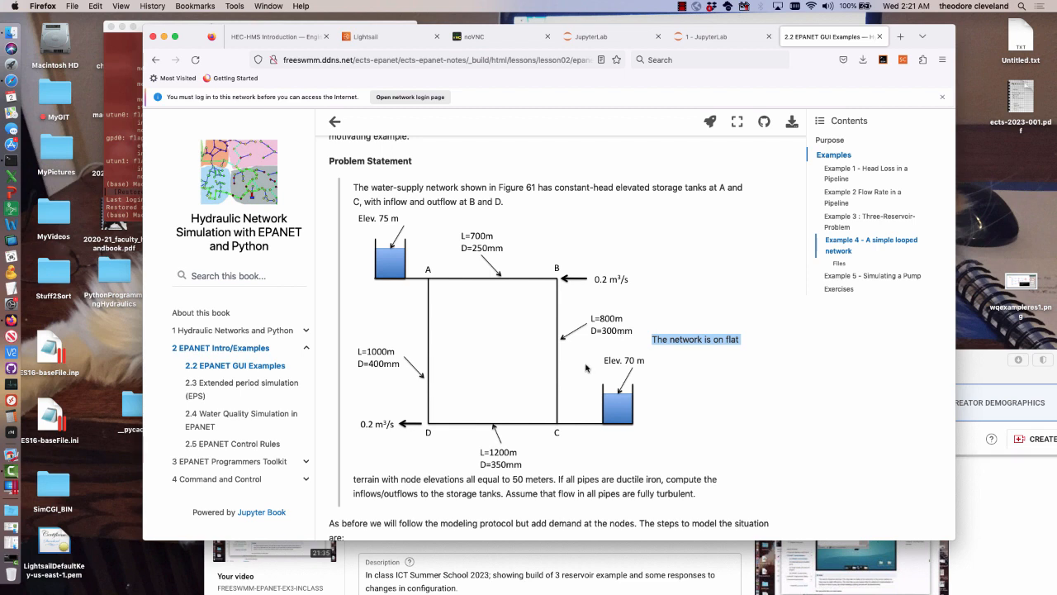
{"action": "scroll", "coordinate": [586, 369], "scroll_direction": "down", "scroll_amount": 3}
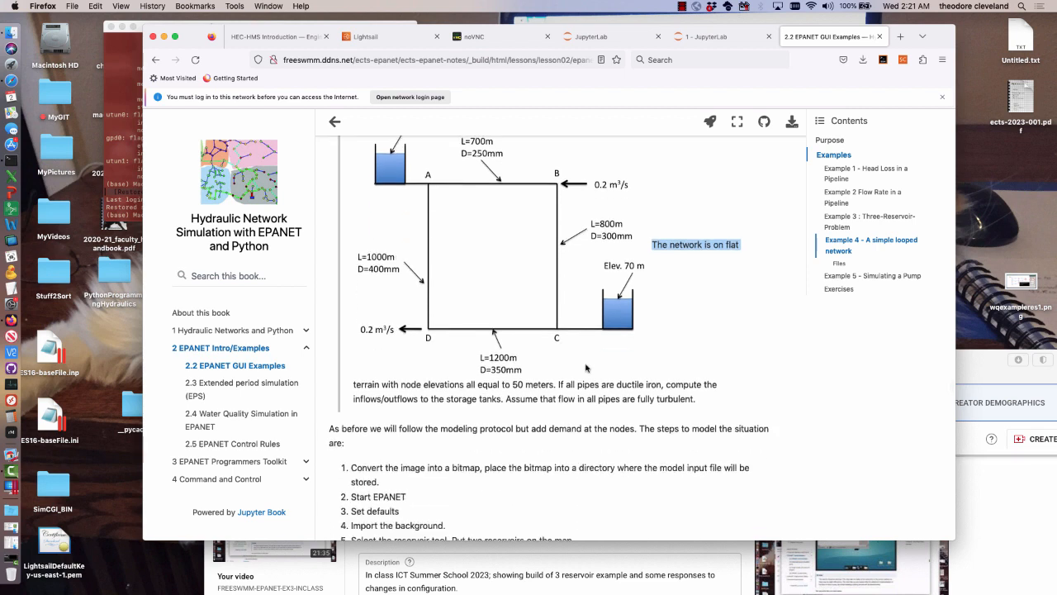
{"action": "scroll", "coordinate": [585, 368], "scroll_direction": "down", "scroll_amount": 2}
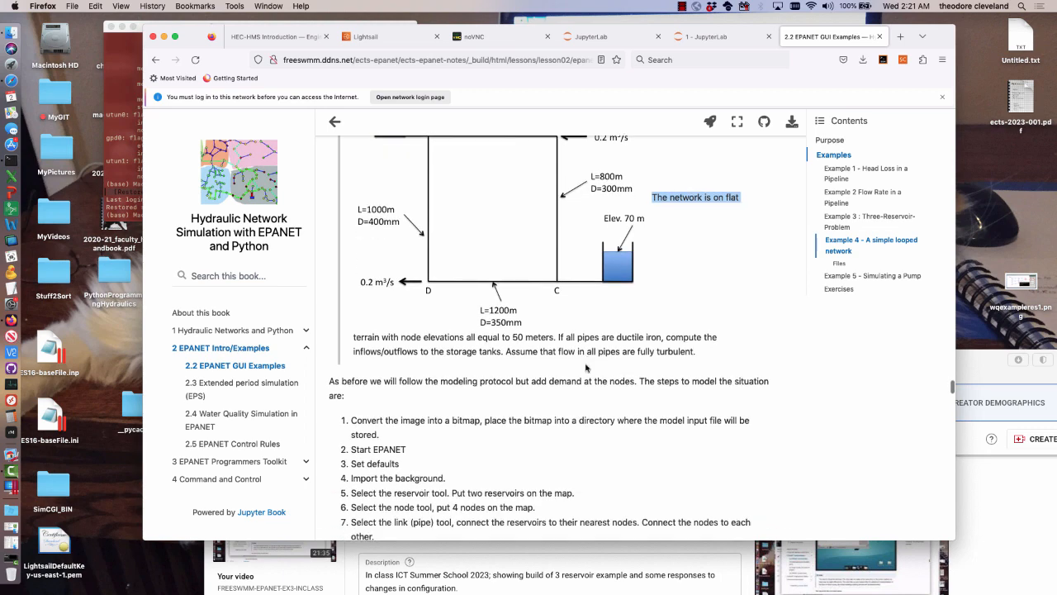
{"action": "scroll", "coordinate": [585, 368], "scroll_direction": "down", "scroll_amount": 1}
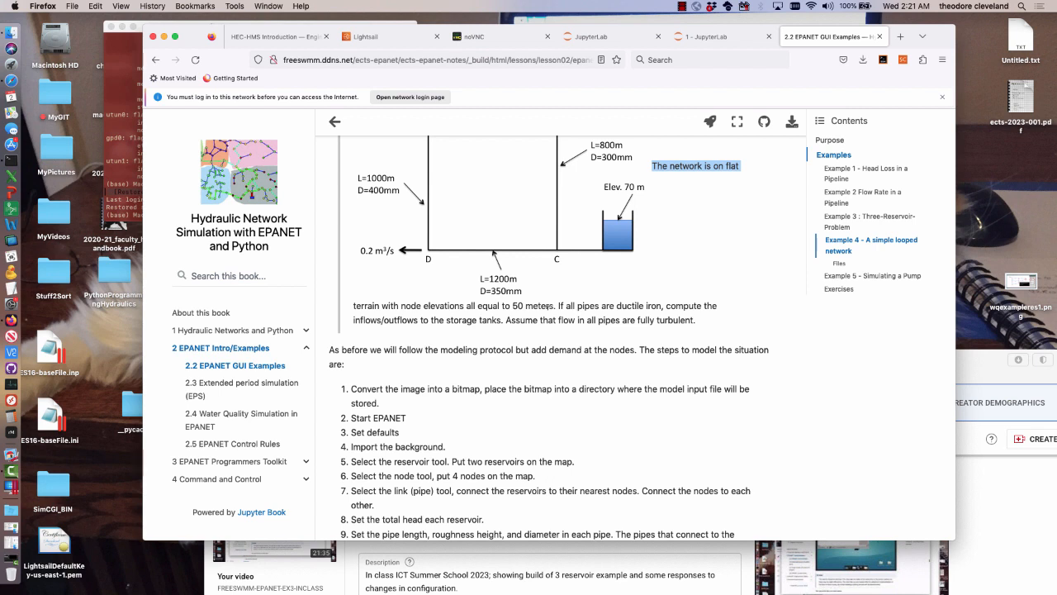
{"action": "left_click_drag", "start_coordinate": [512, 305], "coordinate": [529, 306]}
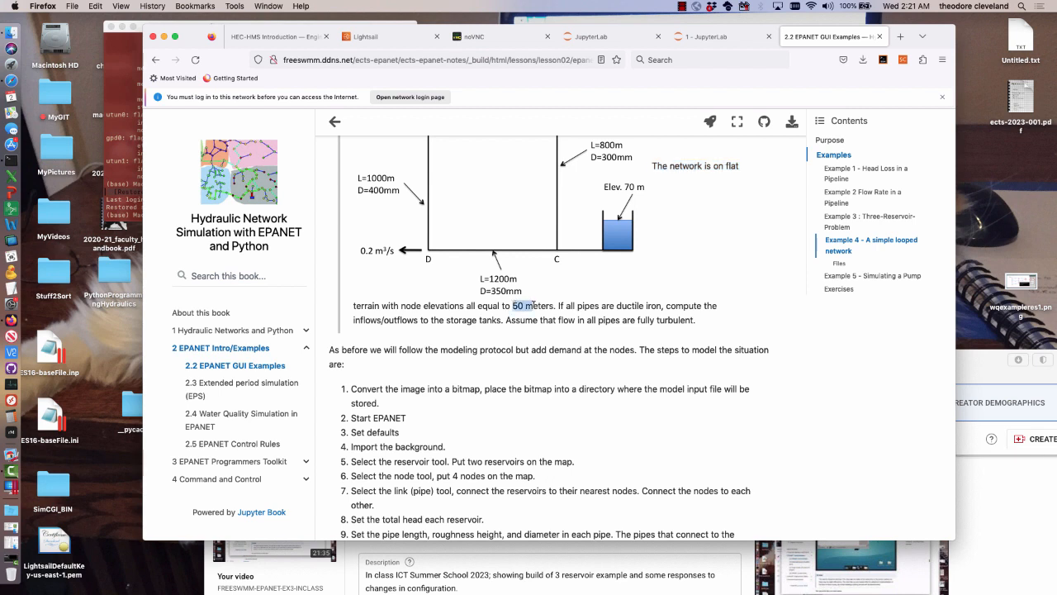
{"action": "scroll", "coordinate": [532, 307], "scroll_direction": "up", "scroll_amount": 2}
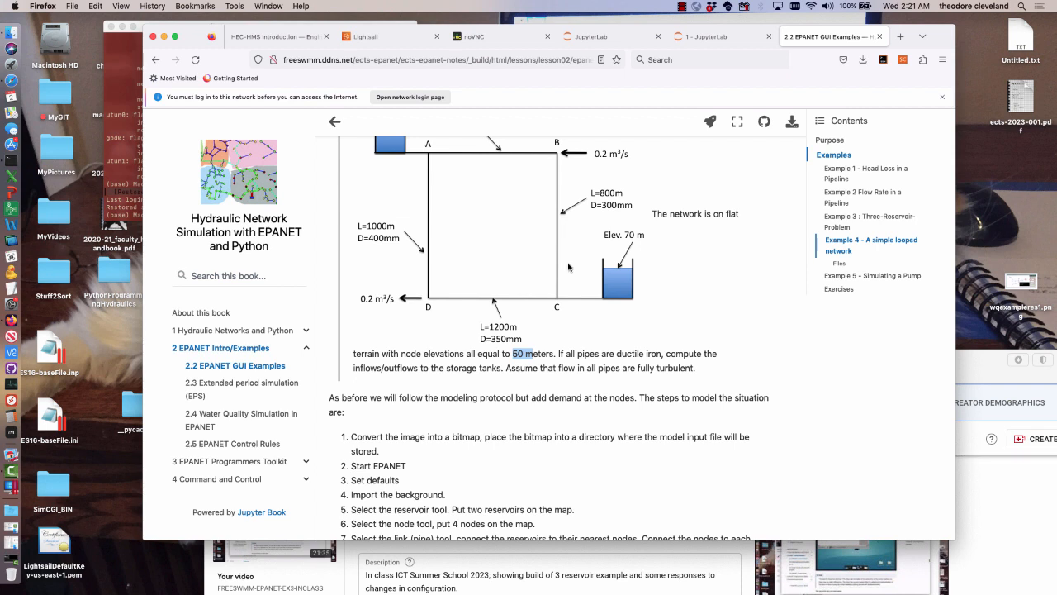
{"action": "left_click", "coordinate": [515, 350]}
{"action": "left_click_drag", "start_coordinate": [512, 354], "coordinate": [553, 353]}
{"action": "left_click_drag", "start_coordinate": [608, 354], "coordinate": [641, 353]}
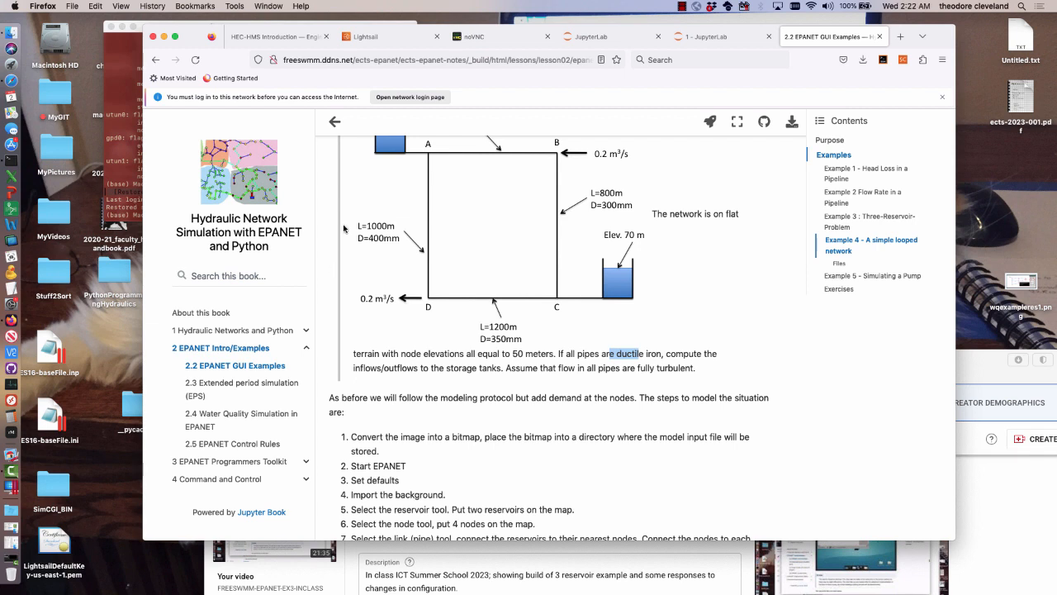
{"action": "scroll", "coordinate": [345, 228], "scroll_direction": "up", "scroll_amount": 2}
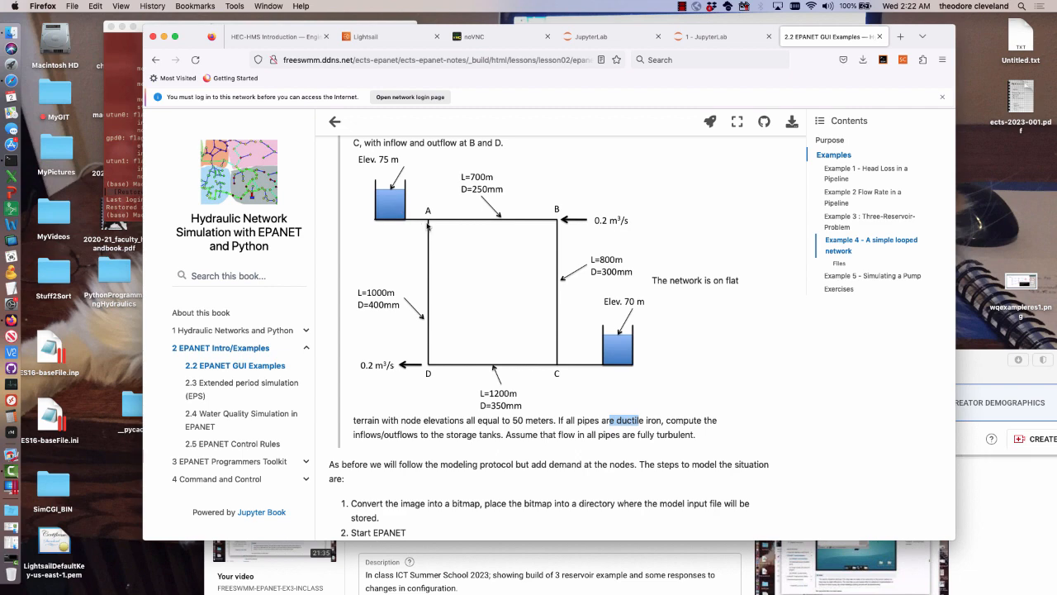
{"action": "scroll", "coordinate": [611, 345], "scroll_direction": "down", "scroll_amount": 2}
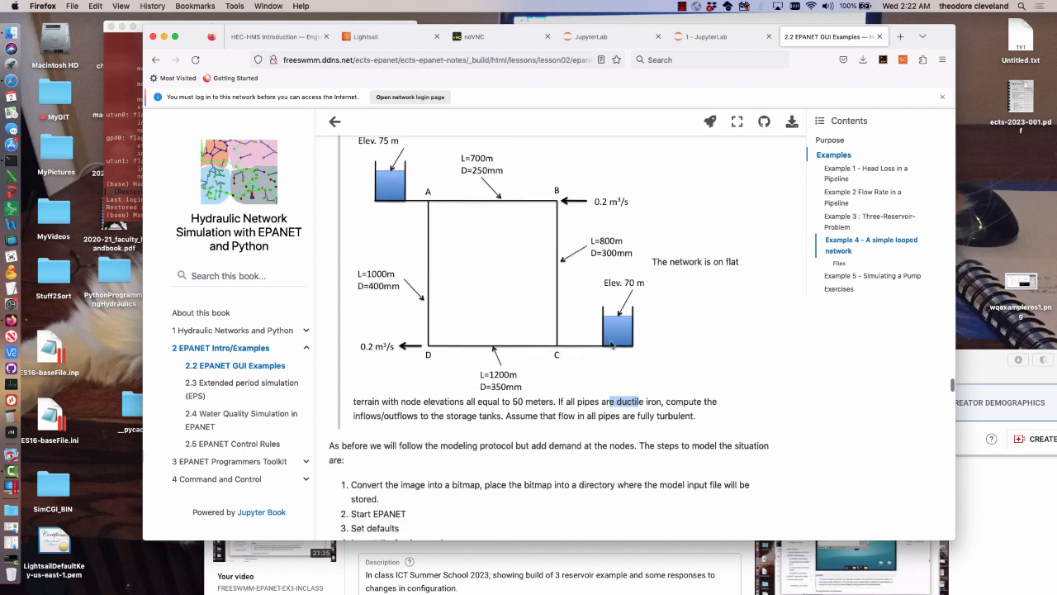
Review the Example 4 modeling steps, the completed model screenshots and the list of example files
{"action": "scroll", "coordinate": [611, 345], "scroll_direction": "down", "scroll_amount": 5}
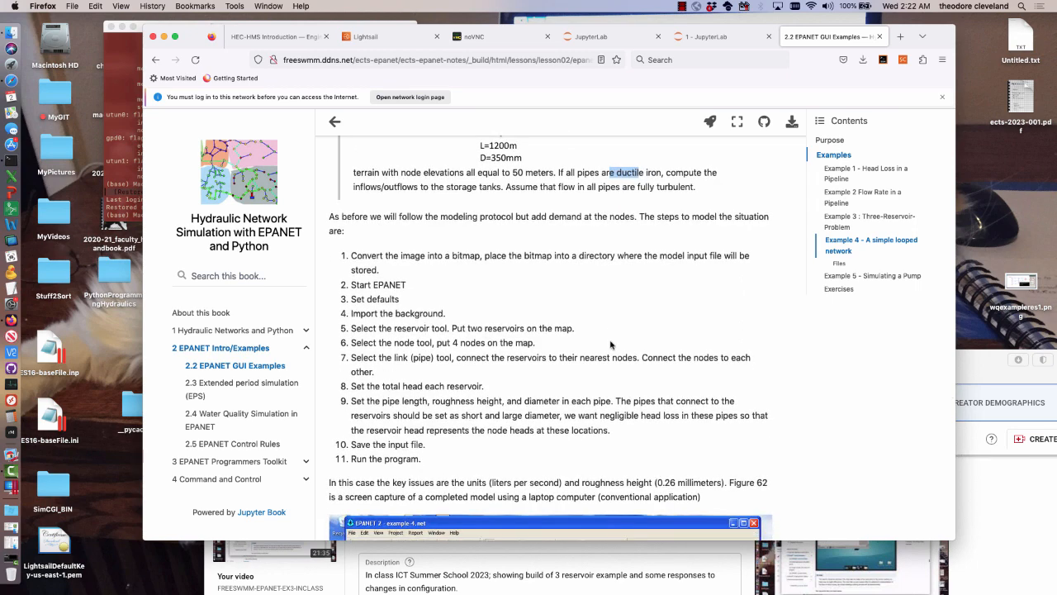
{"action": "scroll", "coordinate": [611, 346], "scroll_direction": "down", "scroll_amount": 1}
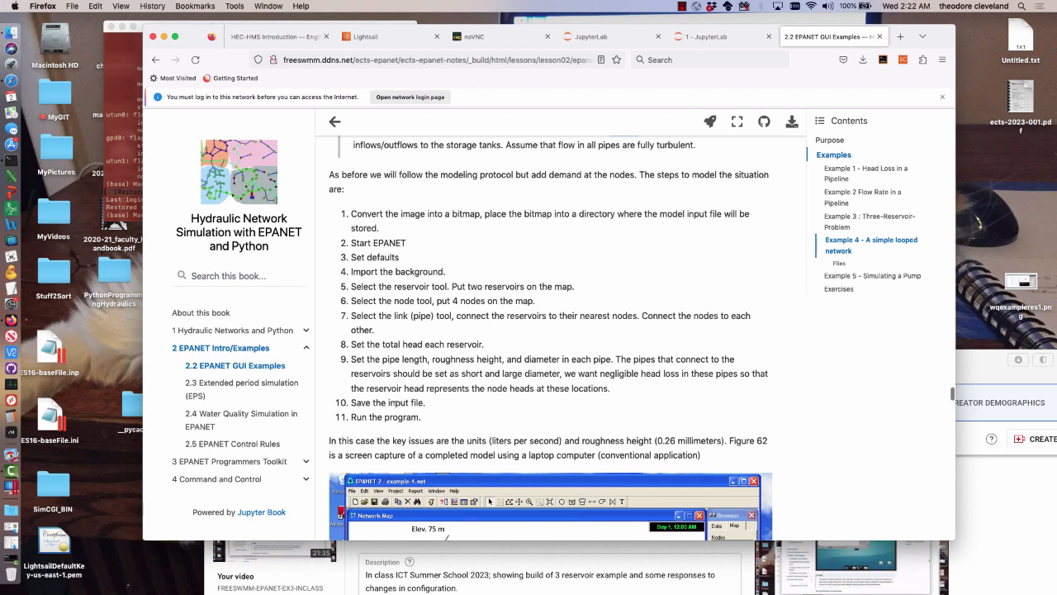
{"action": "scroll", "coordinate": [389, 402], "scroll_direction": "down", "scroll_amount": 10}
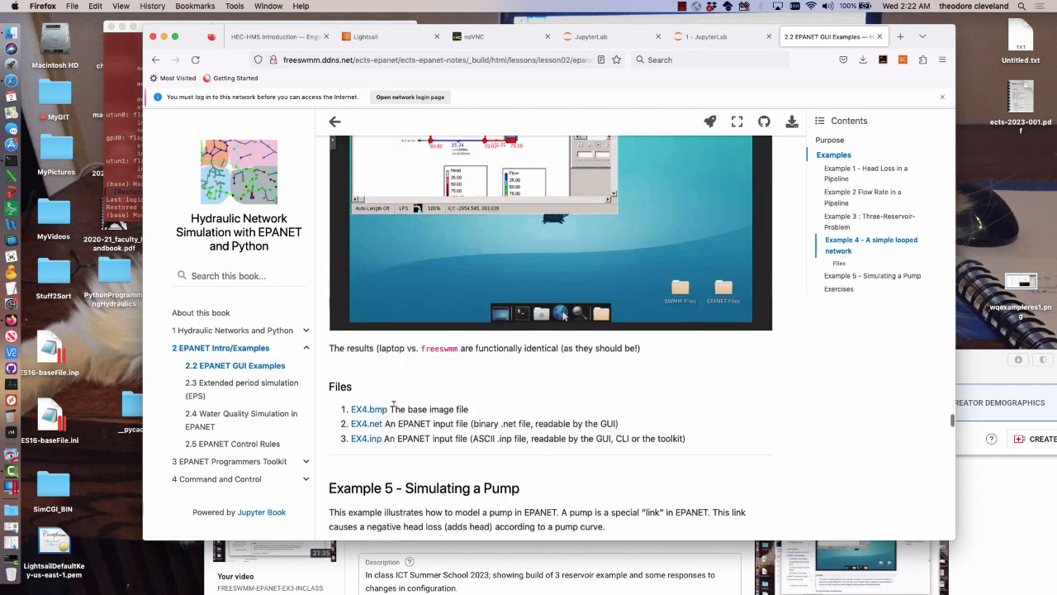
{"action": "scroll", "coordinate": [393, 405], "scroll_direction": "up", "scroll_amount": 5}
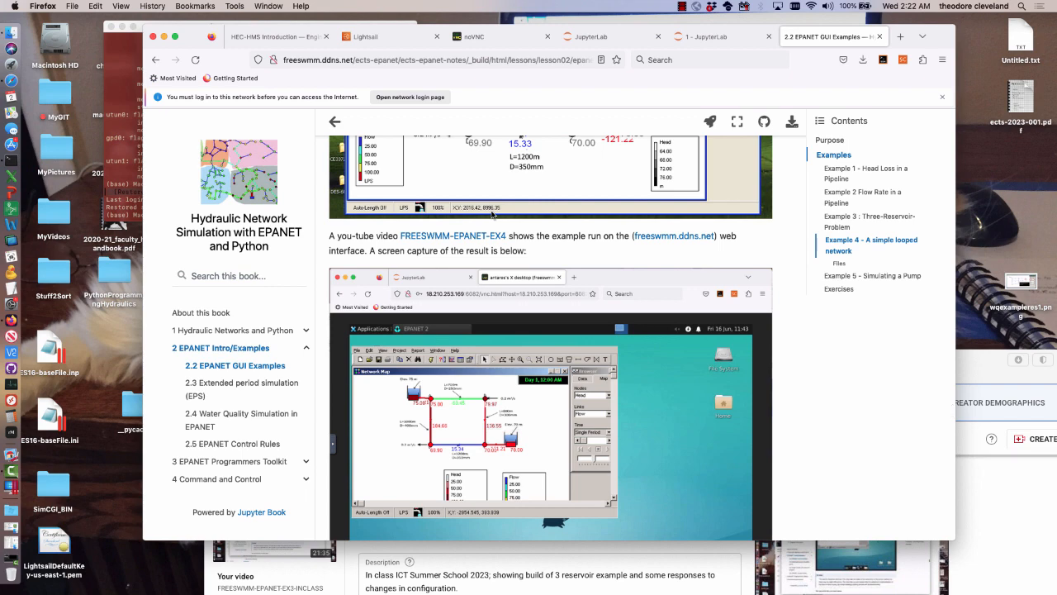
{"action": "scroll", "coordinate": [493, 214], "scroll_direction": "up", "scroll_amount": 5}
{"action": "scroll", "coordinate": [498, 200], "scroll_direction": "down", "scroll_amount": 4}
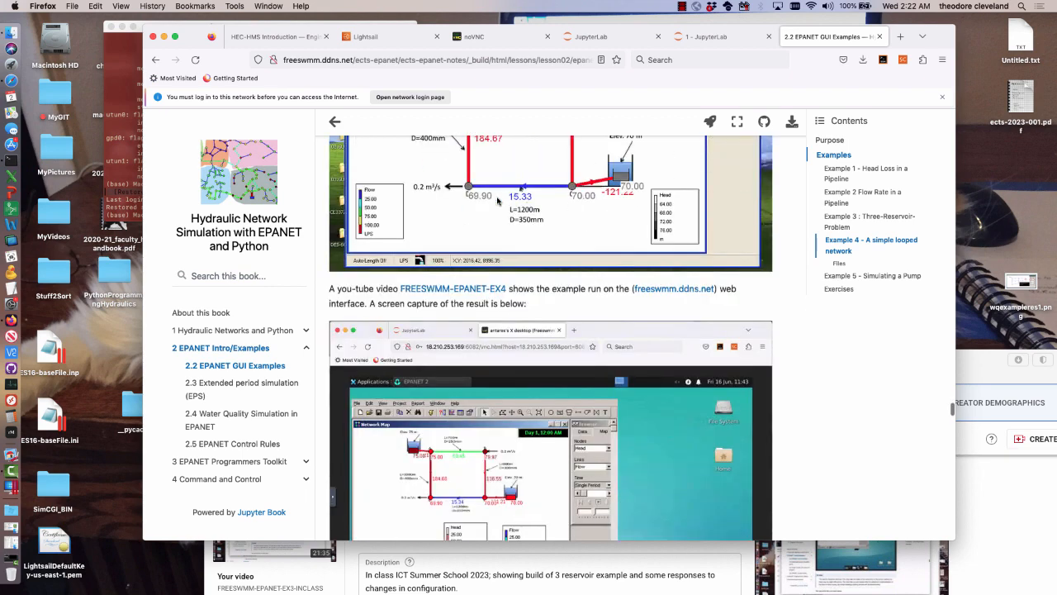
{"action": "scroll", "coordinate": [498, 200], "scroll_direction": "down", "scroll_amount": 1}
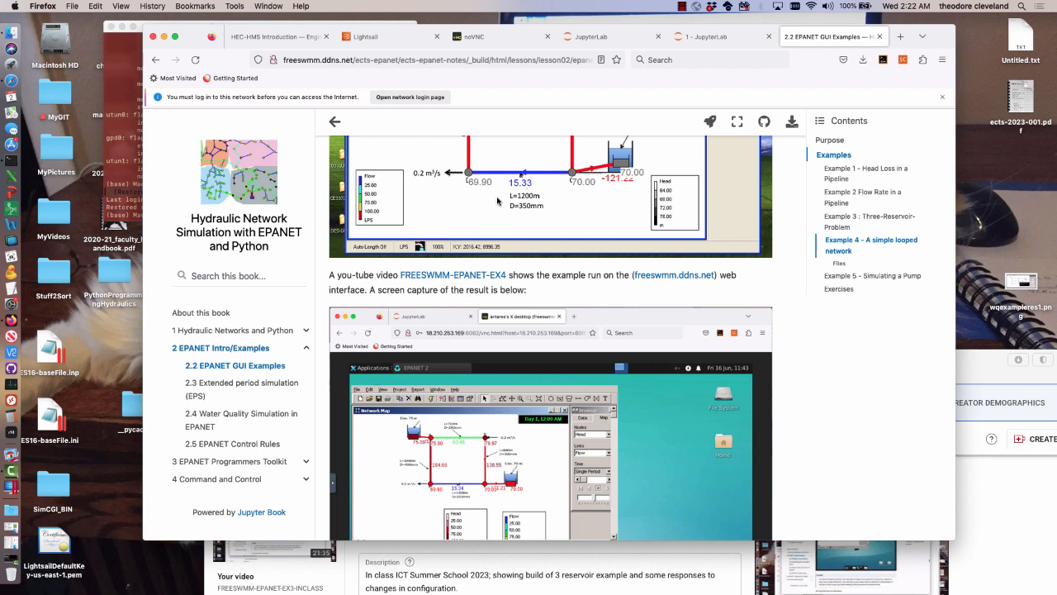
Try to connect to the remote desktop from the open noVNC page, and close that page
{"action": "left_click", "coordinate": [498, 36]}
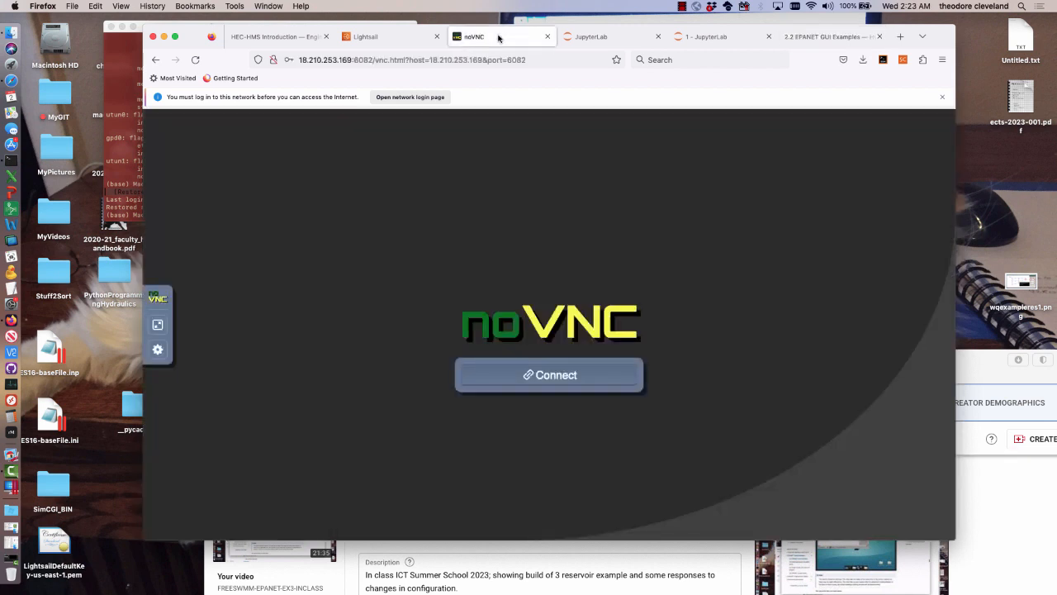
{"action": "left_click", "coordinate": [508, 374]}
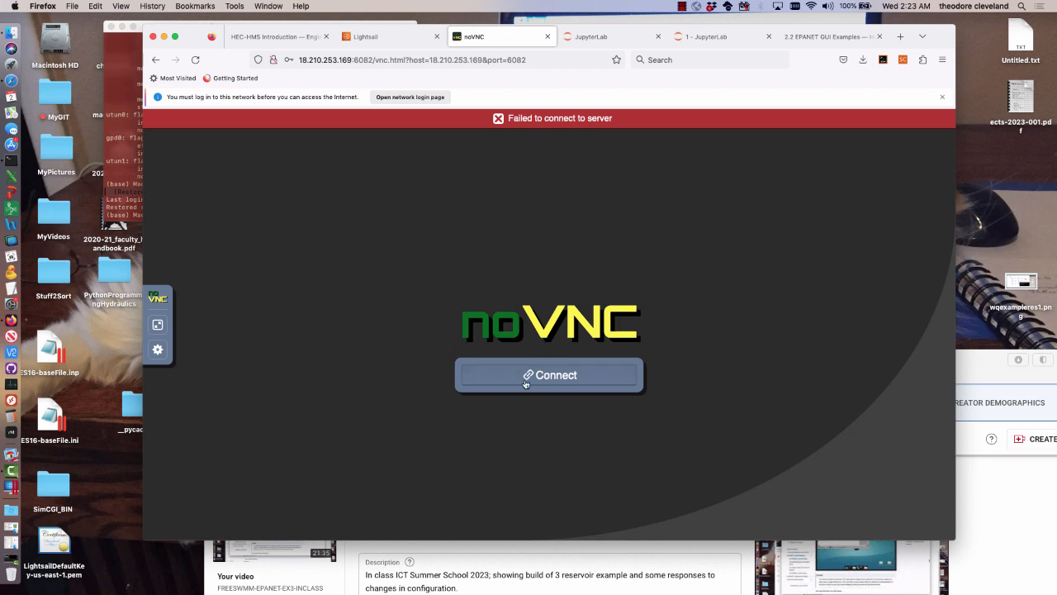
{"action": "left_click", "coordinate": [525, 376]}
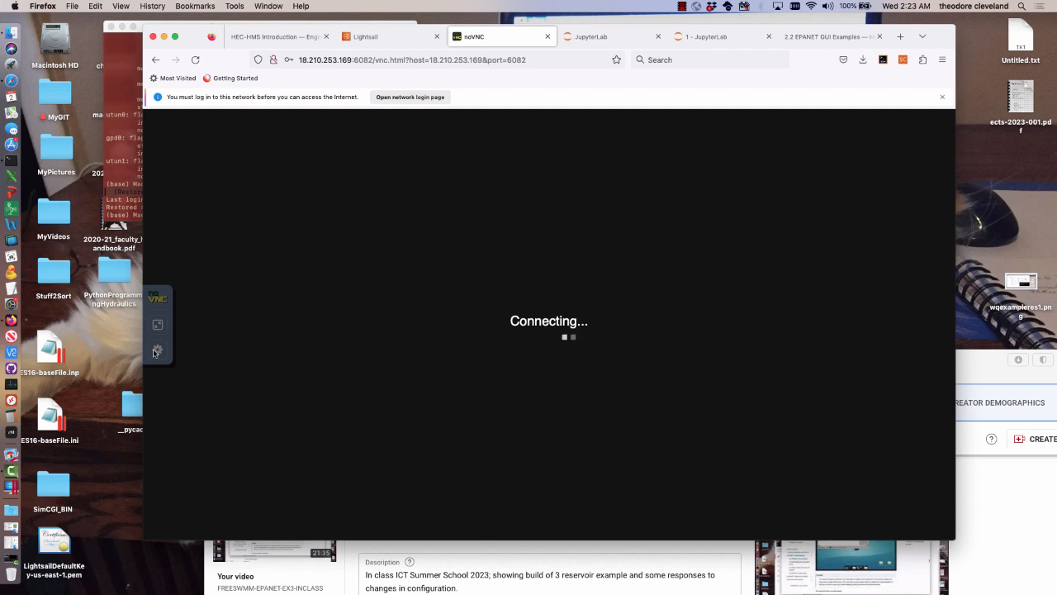
{"action": "left_click", "coordinate": [545, 37]}
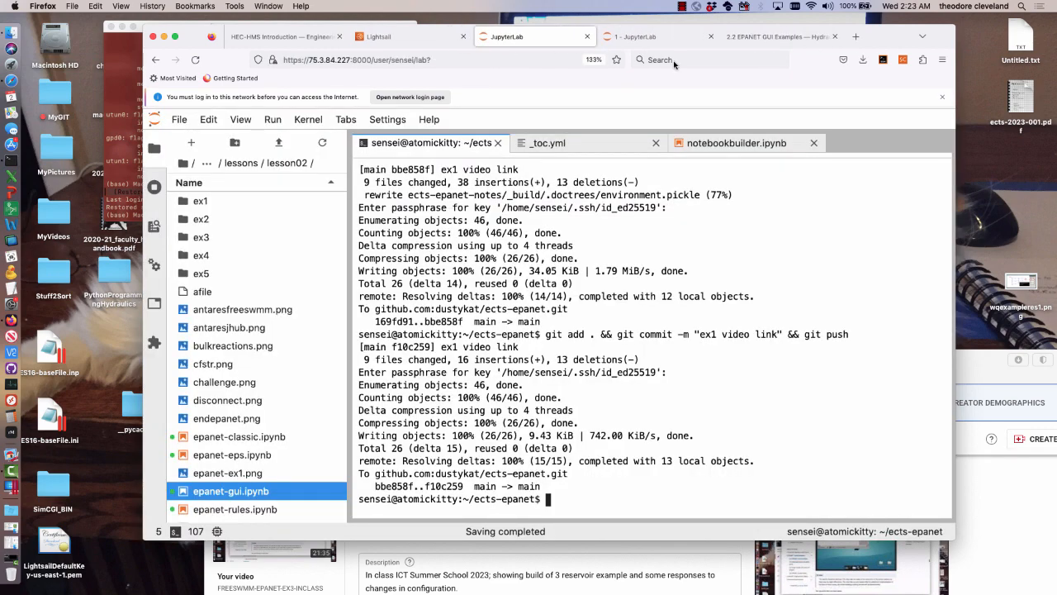
Open the 2 EPANET Intro/Examples chapter of the book and find the section on accessing the FreeSWMM host
{"action": "left_click", "coordinate": [765, 36]}
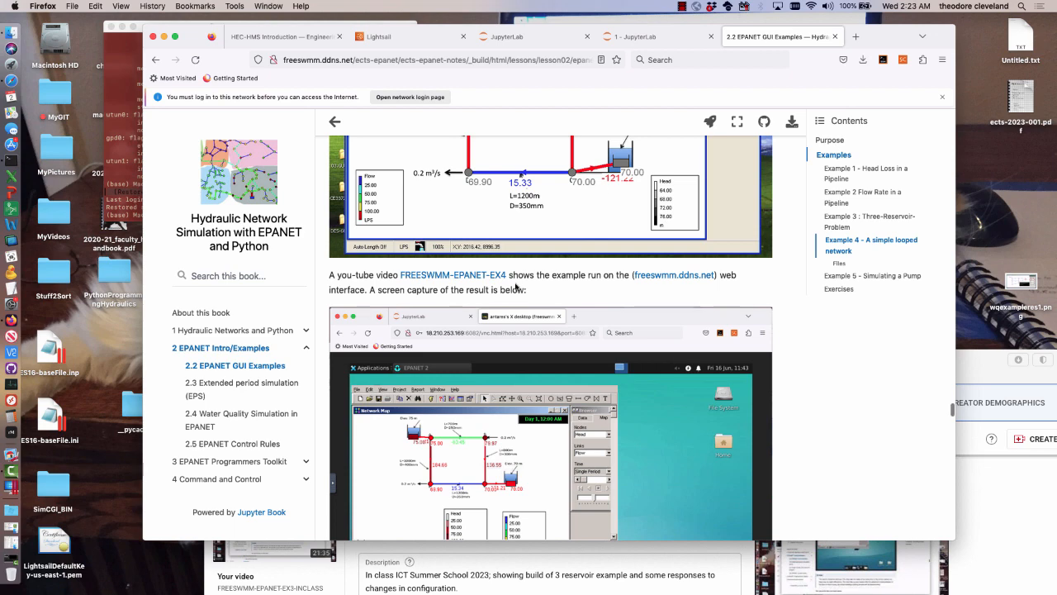
{"action": "scroll", "coordinate": [516, 286], "scroll_direction": "up", "scroll_amount": 3}
{"action": "scroll", "coordinate": [516, 287], "scroll_direction": "down", "scroll_amount": 3}
{"action": "scroll", "coordinate": [516, 286], "scroll_direction": "up", "scroll_amount": 10}
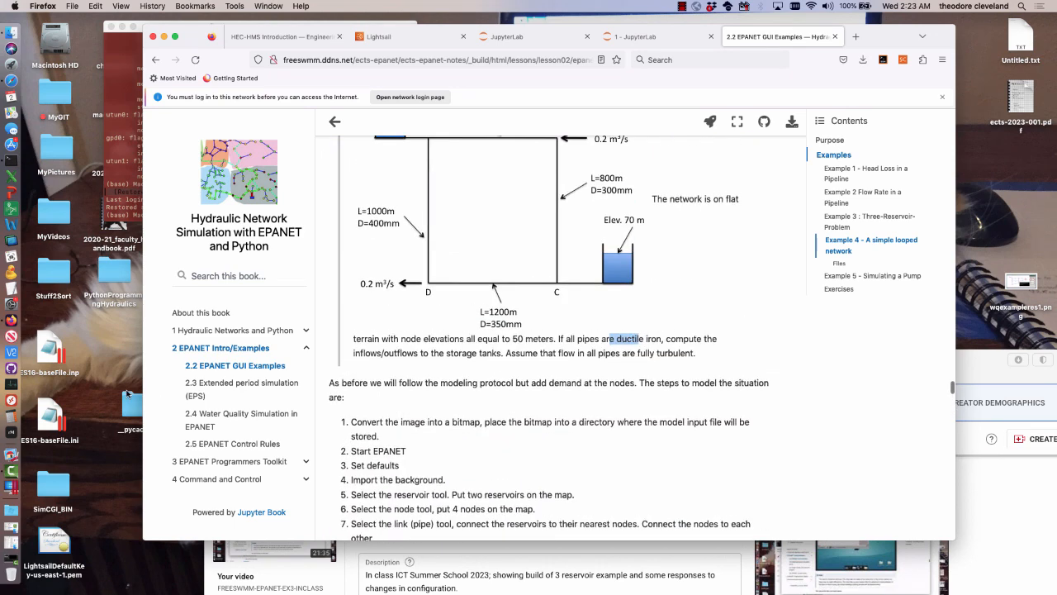
{"action": "left_click", "coordinate": [206, 347]}
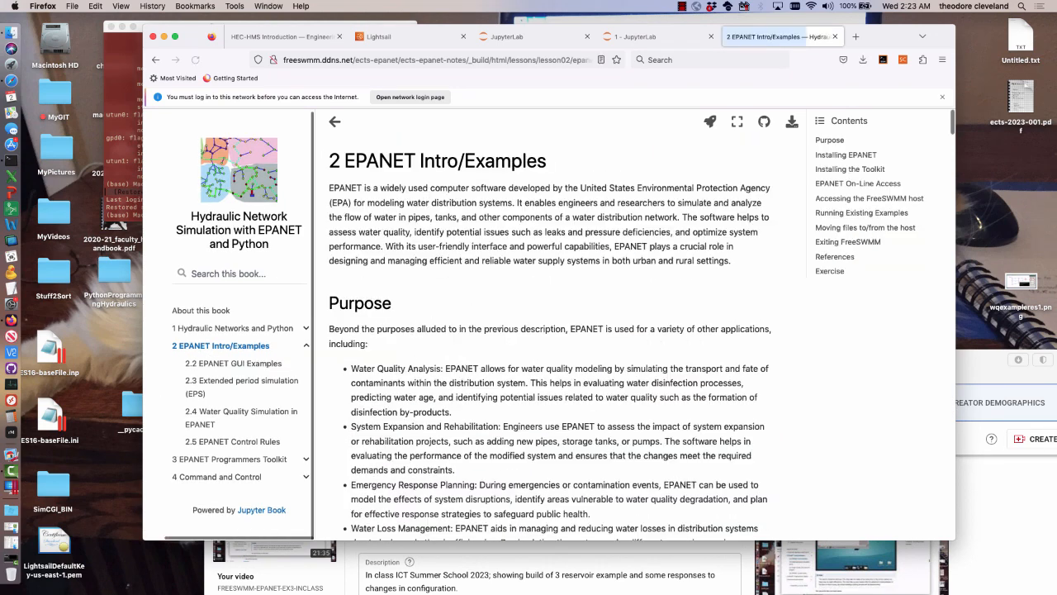
{"action": "scroll", "coordinate": [500, 329], "scroll_direction": "down", "scroll_amount": 20}
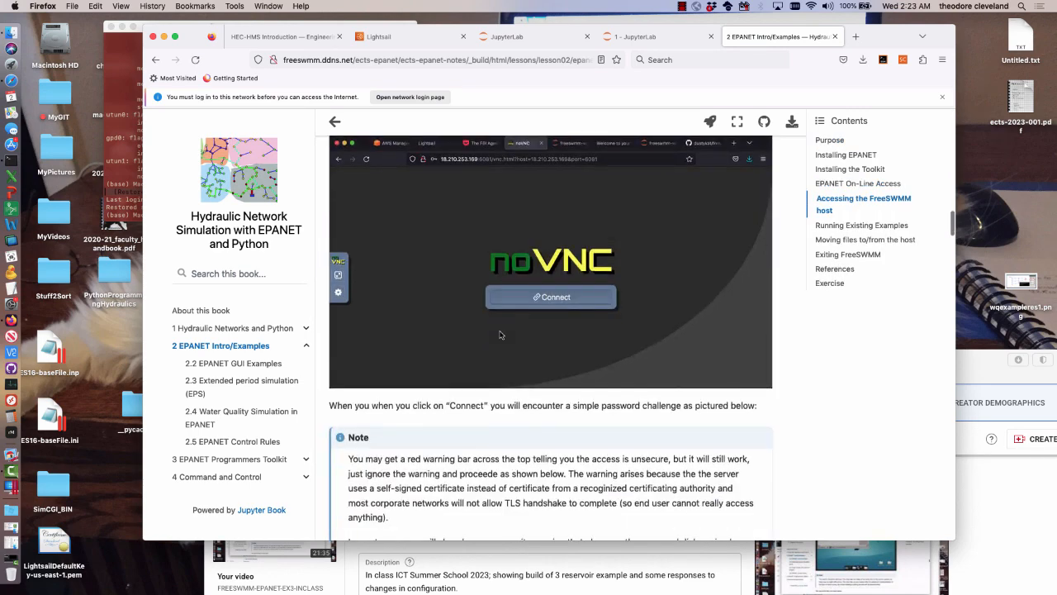
{"action": "scroll", "coordinate": [500, 335], "scroll_direction": "up", "scroll_amount": 5}
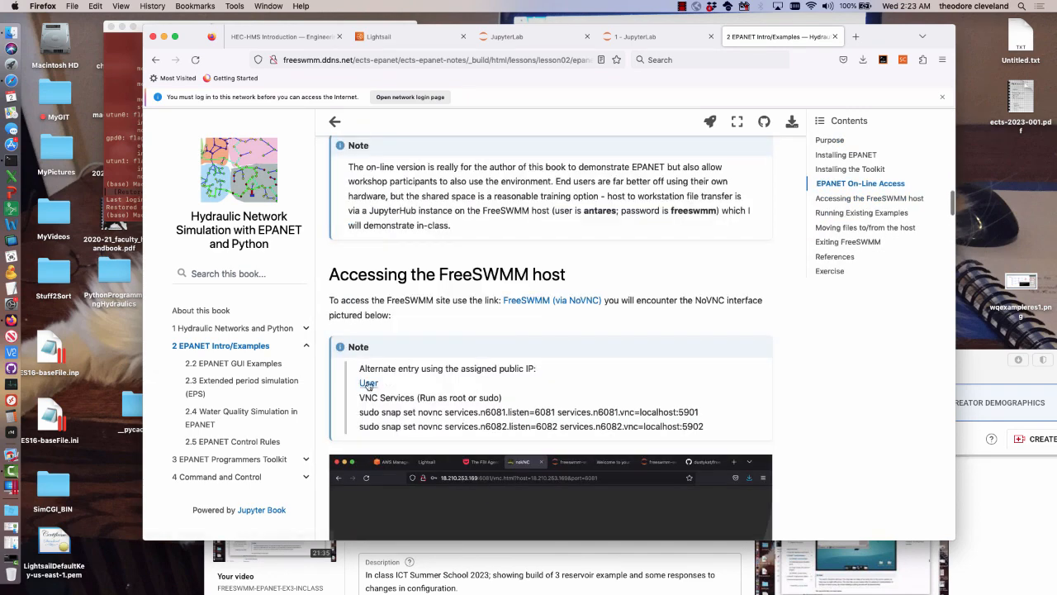
Try to connect to noVNC through the alternate User link for the public IP, and close the page
{"action": "left_click", "coordinate": [368, 385]}
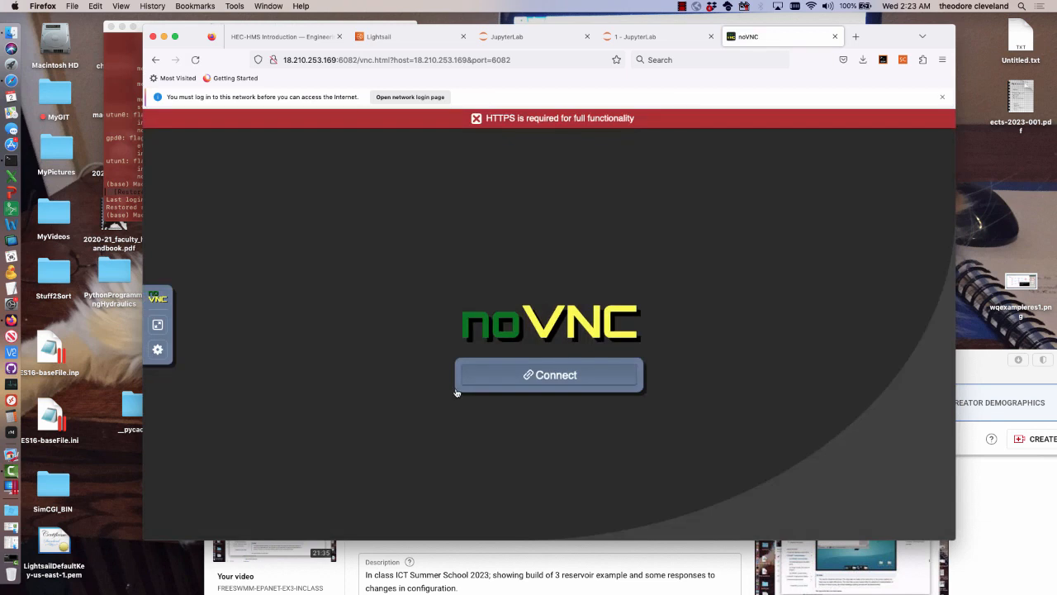
{"action": "left_click", "coordinate": [546, 373]}
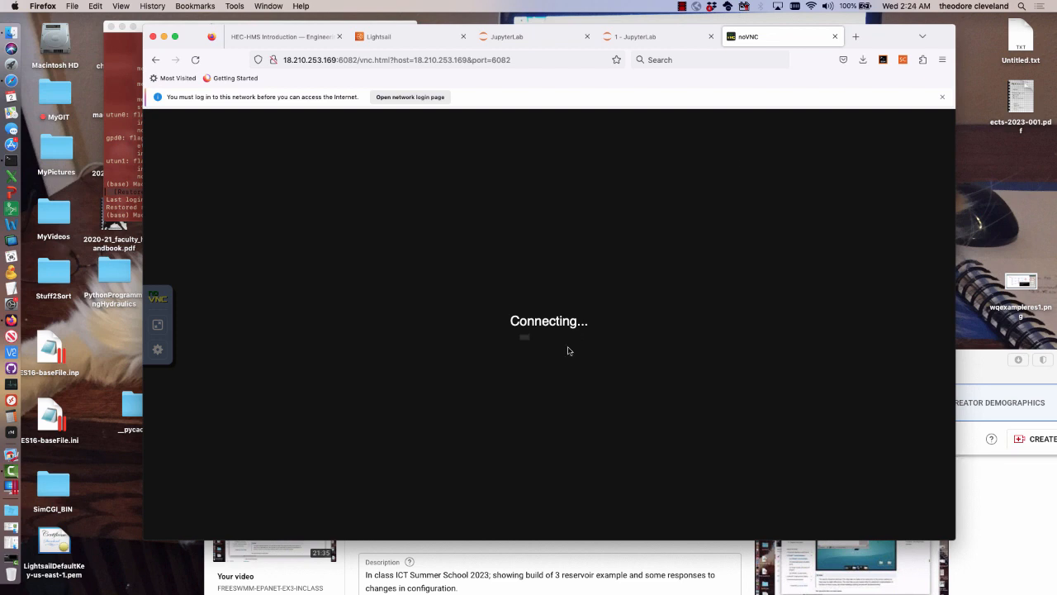
{"action": "left_click", "coordinate": [834, 37]}
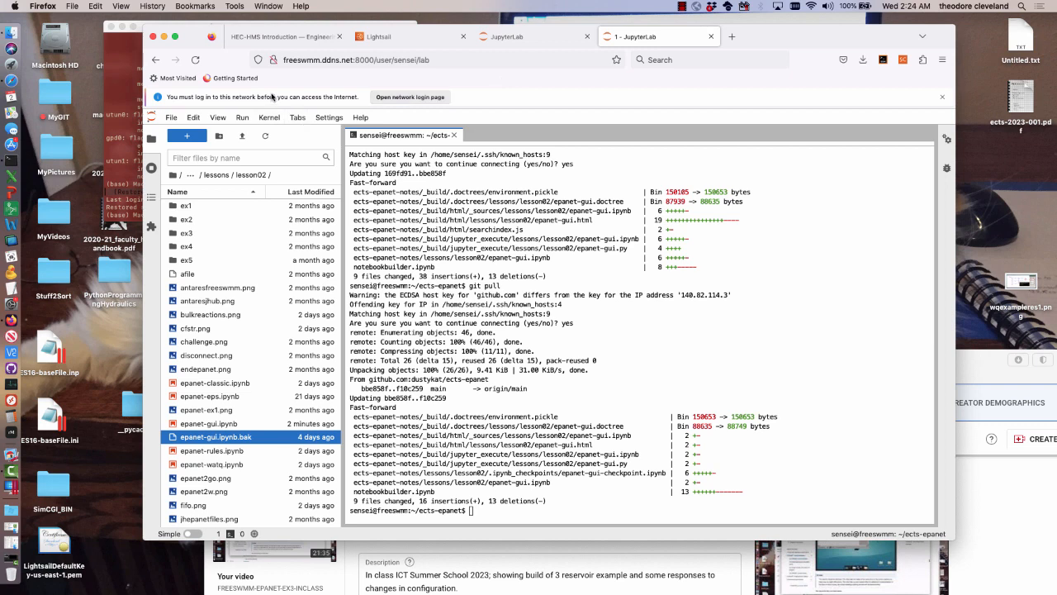
Sign in to the Metropolia Guest Wireless portal with the saved username and account password, and close the portal page
{"action": "left_click", "coordinate": [404, 97]}
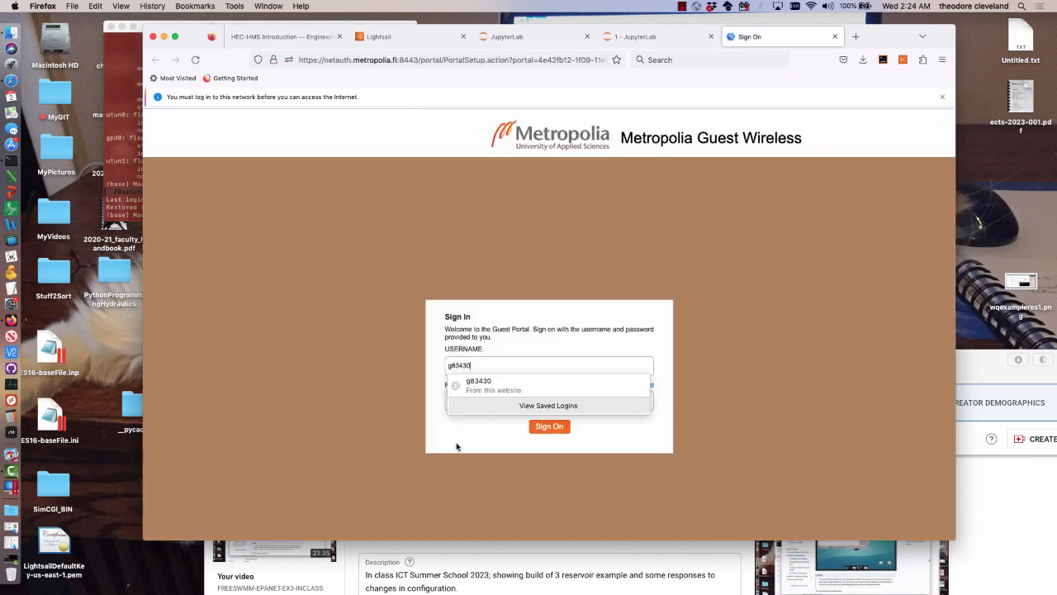
{"action": "left_click", "coordinate": [481, 400]}
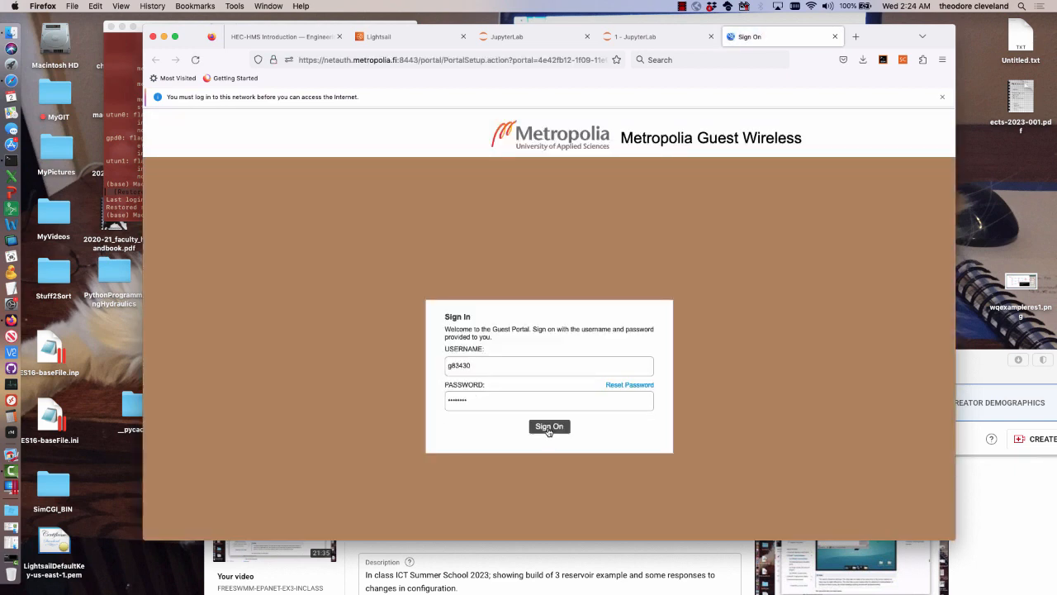
{"action": "left_click", "coordinate": [548, 427]}
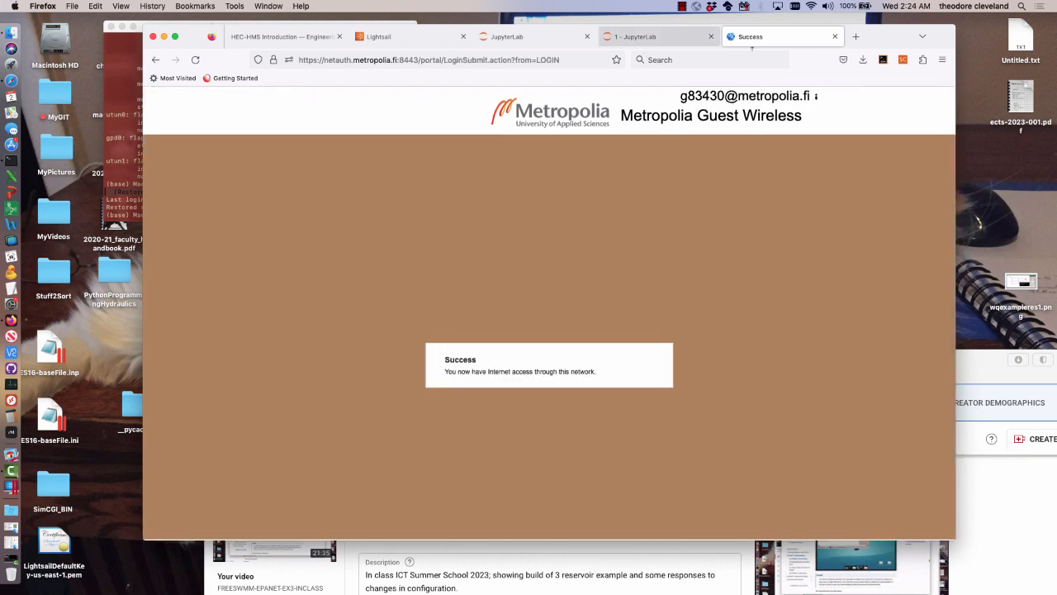
{"action": "left_click", "coordinate": [834, 38]}
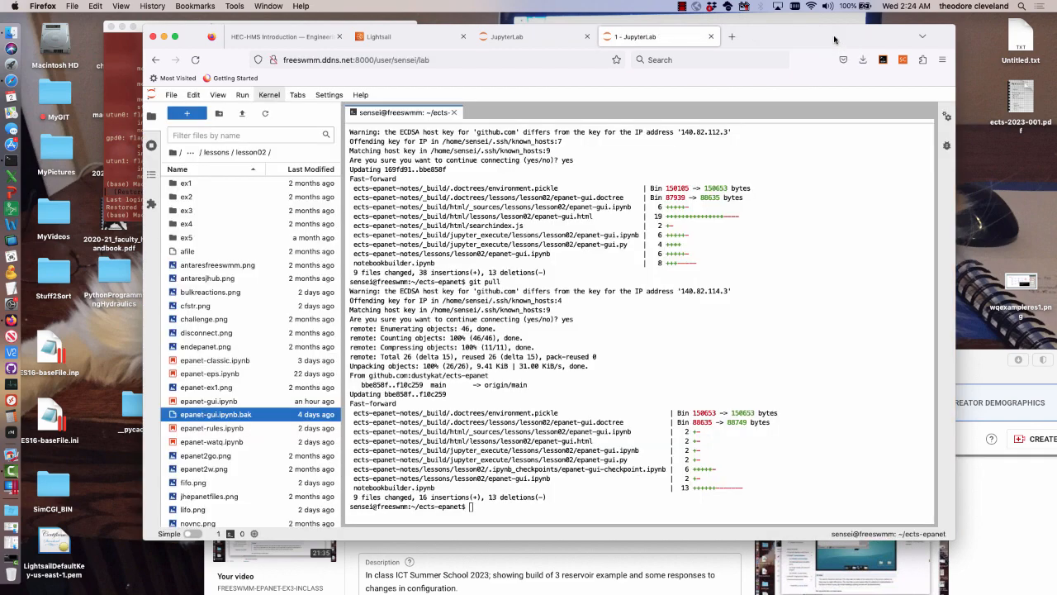
Connect to the FreeSWMM remote desktop through the User link on its access page, entering the VNC password and dismissing the save-password offer
{"action": "left_click", "coordinate": [731, 37]}
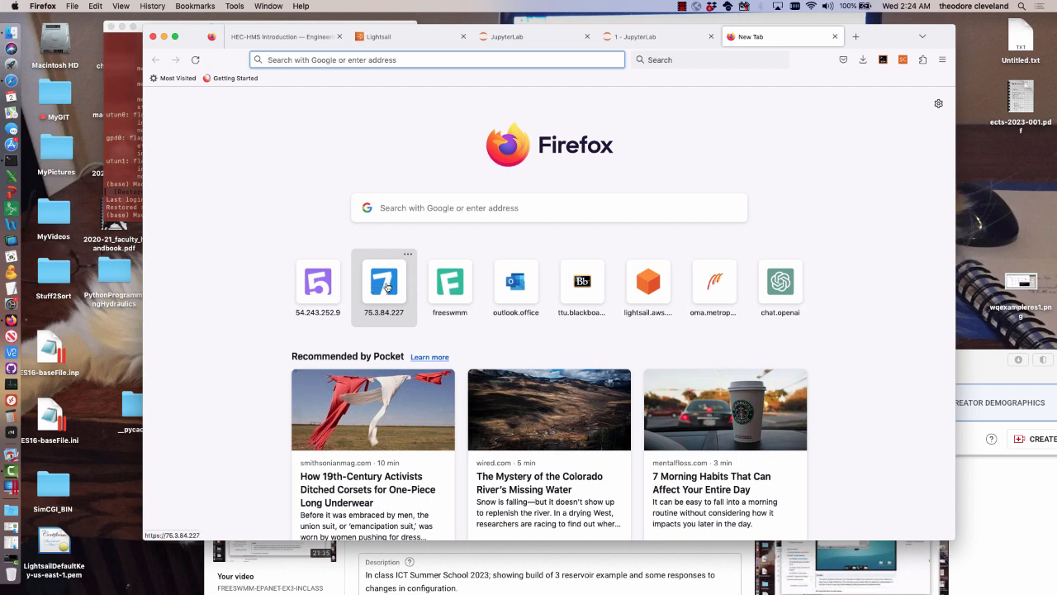
{"action": "left_click", "coordinate": [450, 283]}
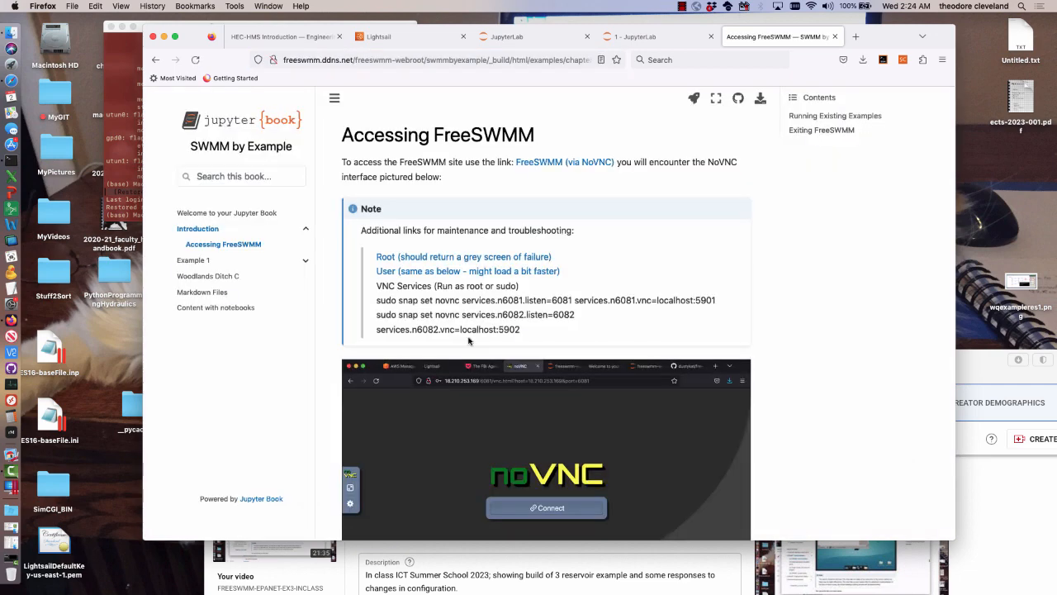
{"action": "left_click", "coordinate": [477, 272]}
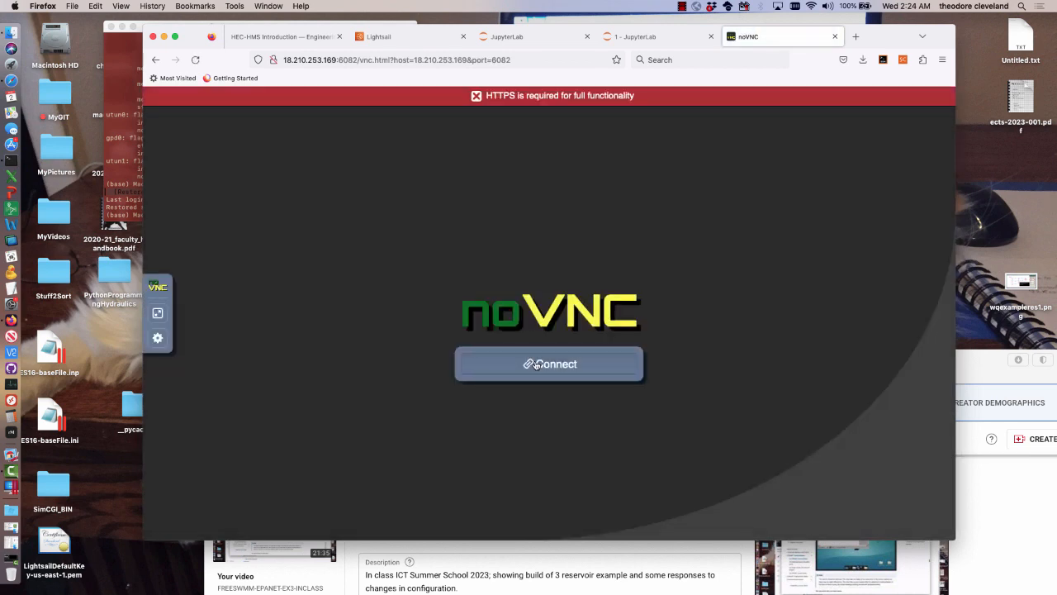
{"action": "left_click", "coordinate": [536, 364]}
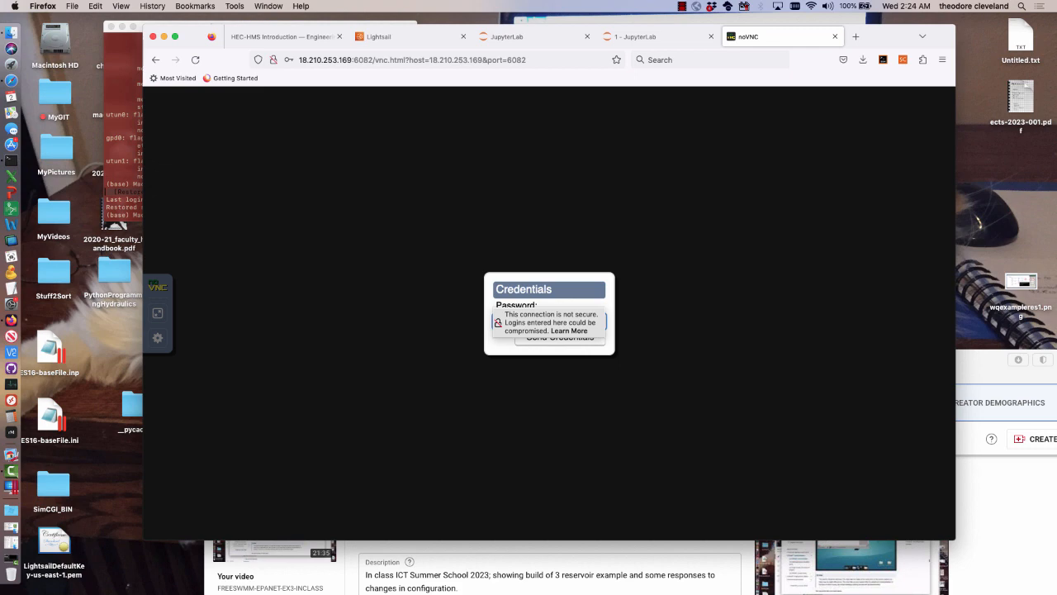
{"action": "key", "text": "Return"}
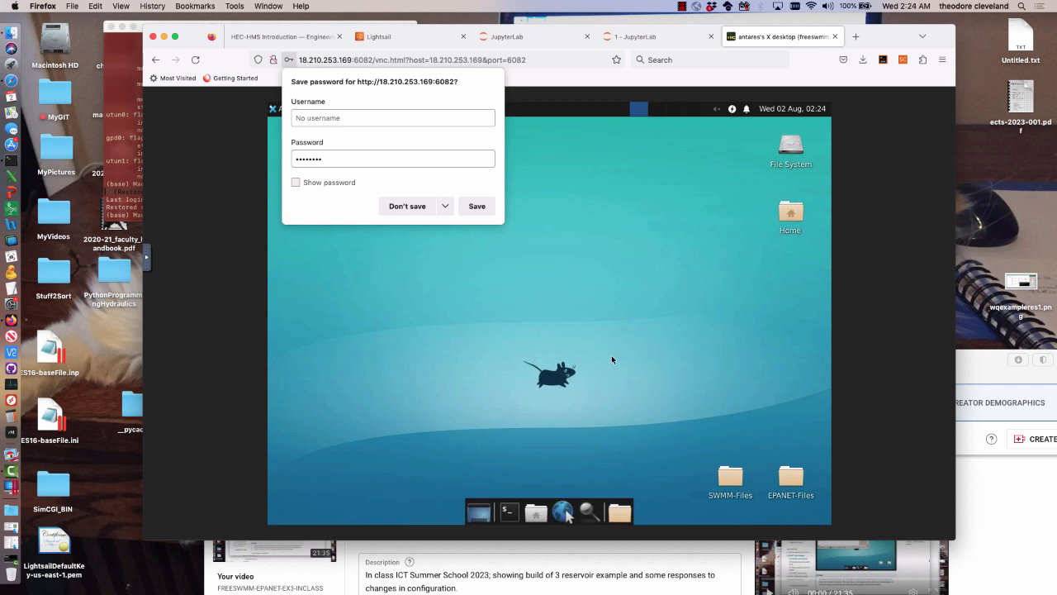
{"action": "left_click", "coordinate": [612, 359]}
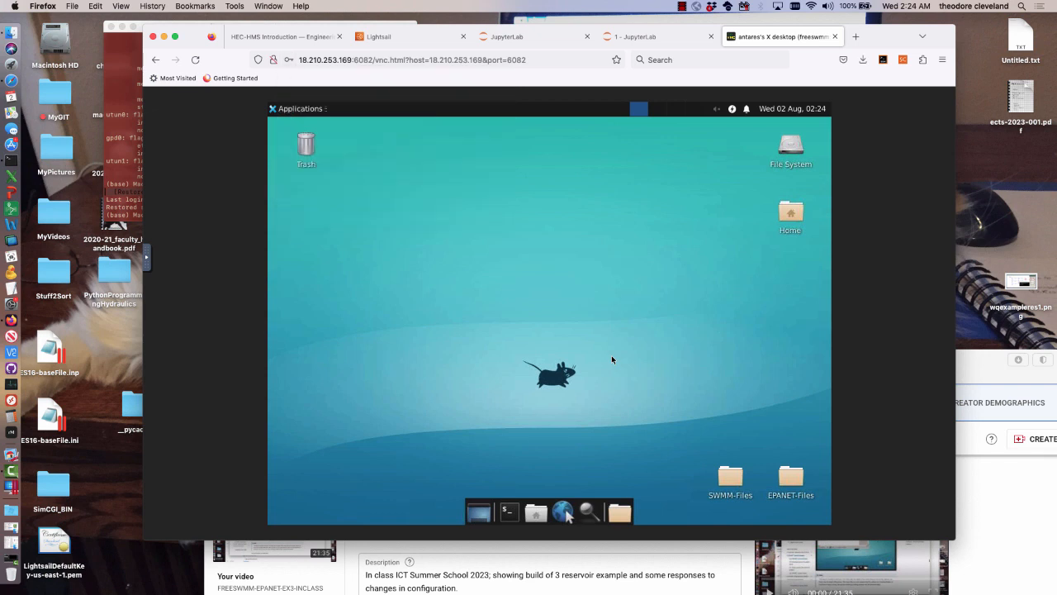
Launch EPANET 2.2 from the Wine programs on the remote desktop
{"action": "left_click", "coordinate": [310, 114]}
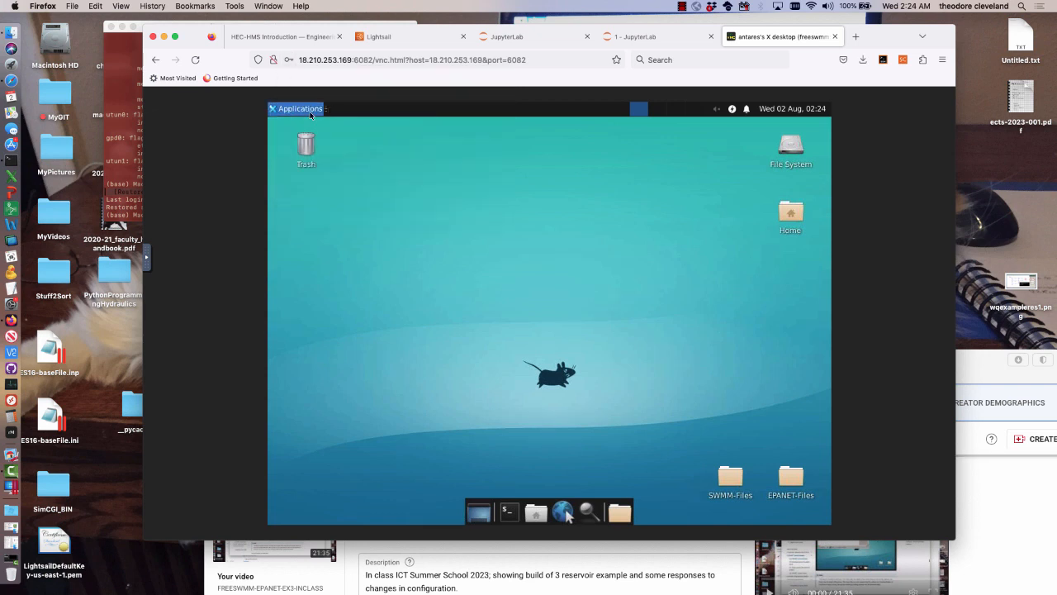
{"action": "left_click", "coordinate": [310, 112]}
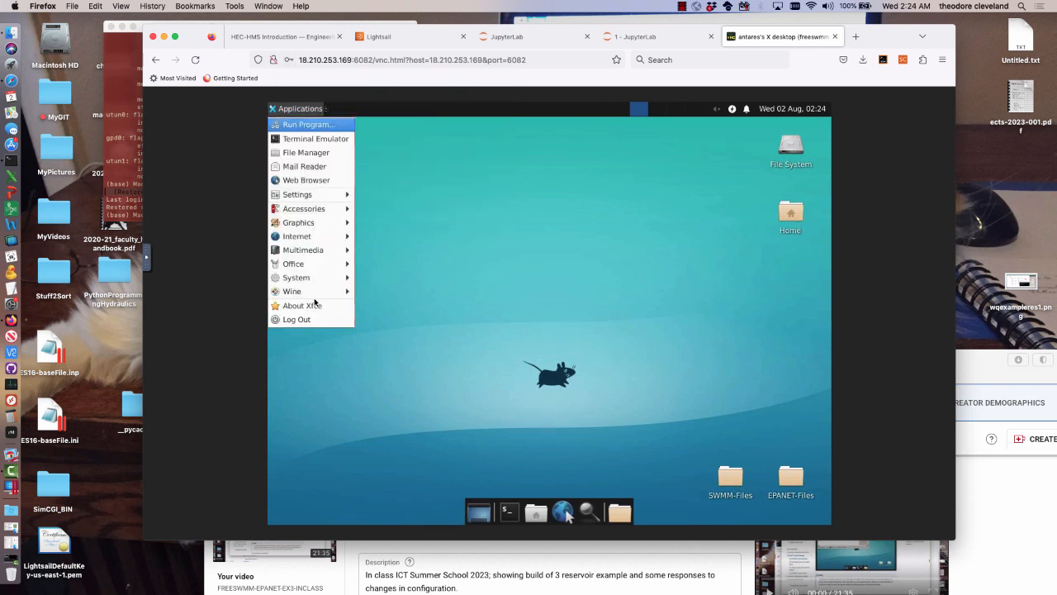
{"action": "mouse_move", "coordinate": [314, 293]}
{"action": "mouse_move", "coordinate": [379, 293]}
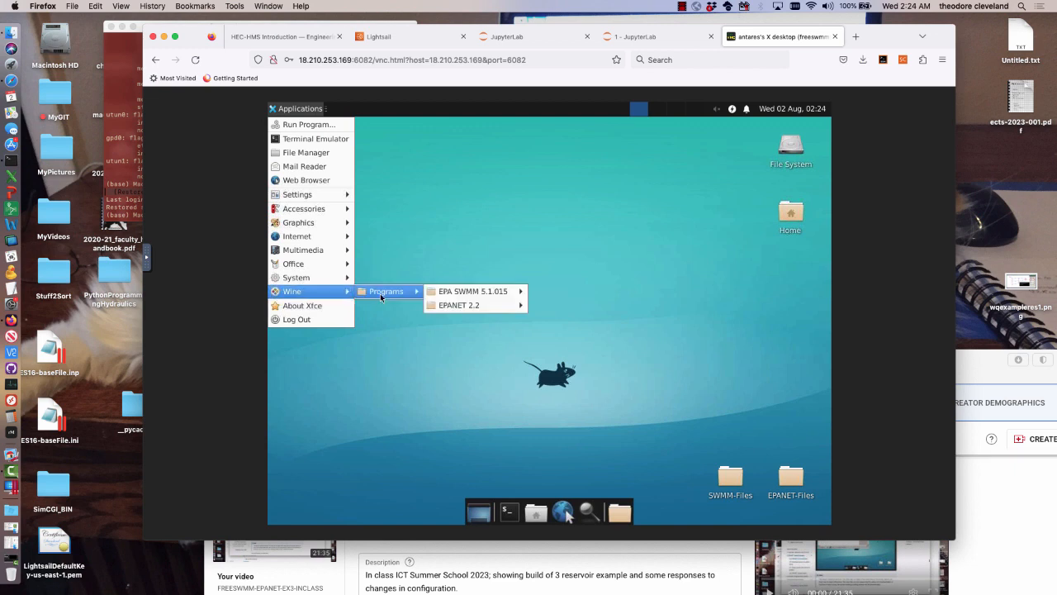
{"action": "mouse_move", "coordinate": [462, 305]}
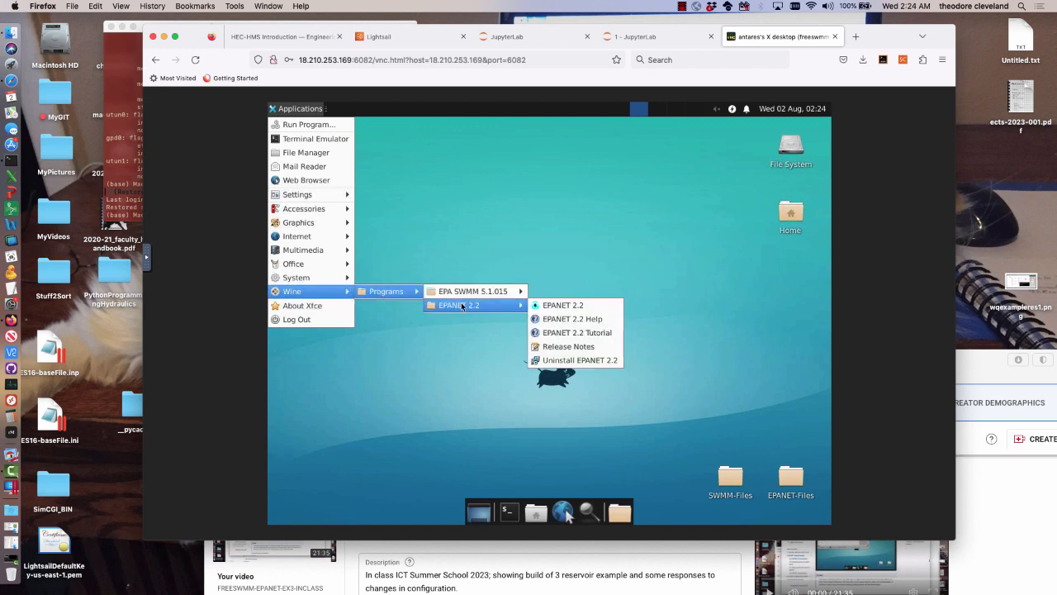
{"action": "left_click", "coordinate": [551, 305]}
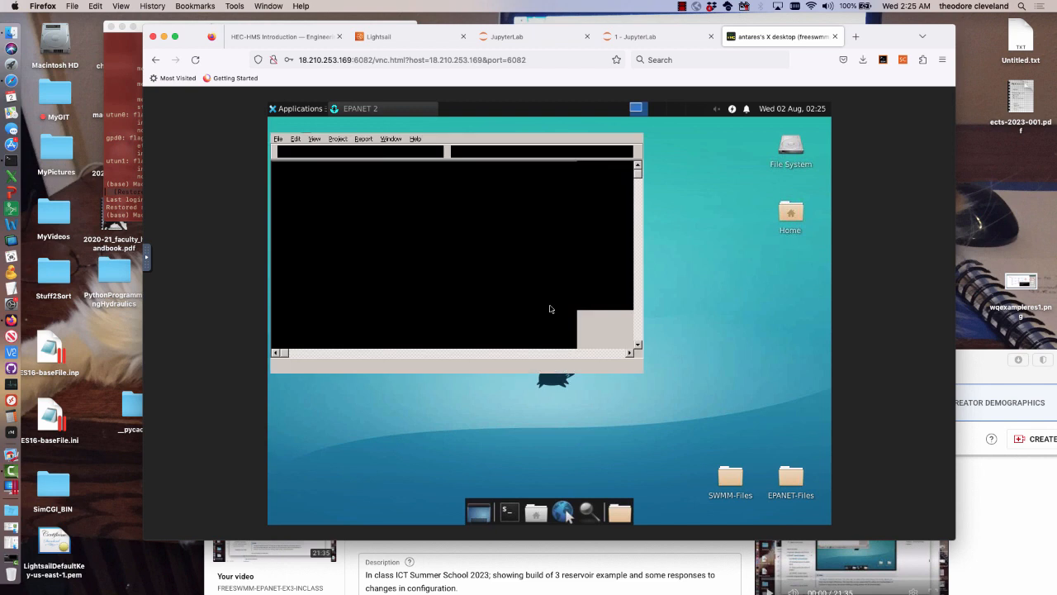
Load EX4.bmp from the EX4 folder in EPANET-Files as the network map's backdrop
{"action": "left_click", "coordinate": [276, 139]}
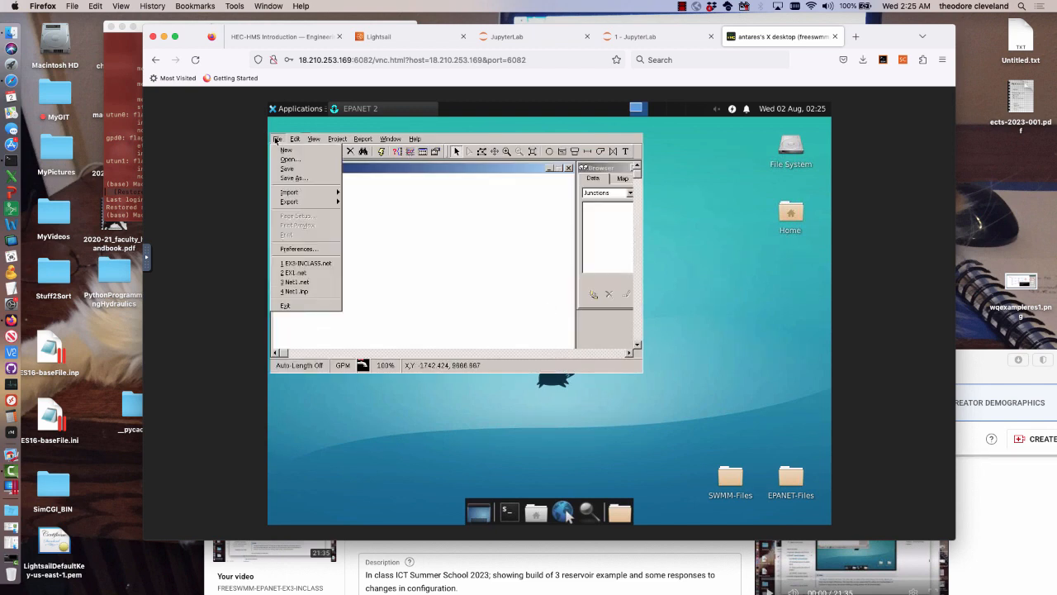
{"action": "mouse_move", "coordinate": [289, 201]}
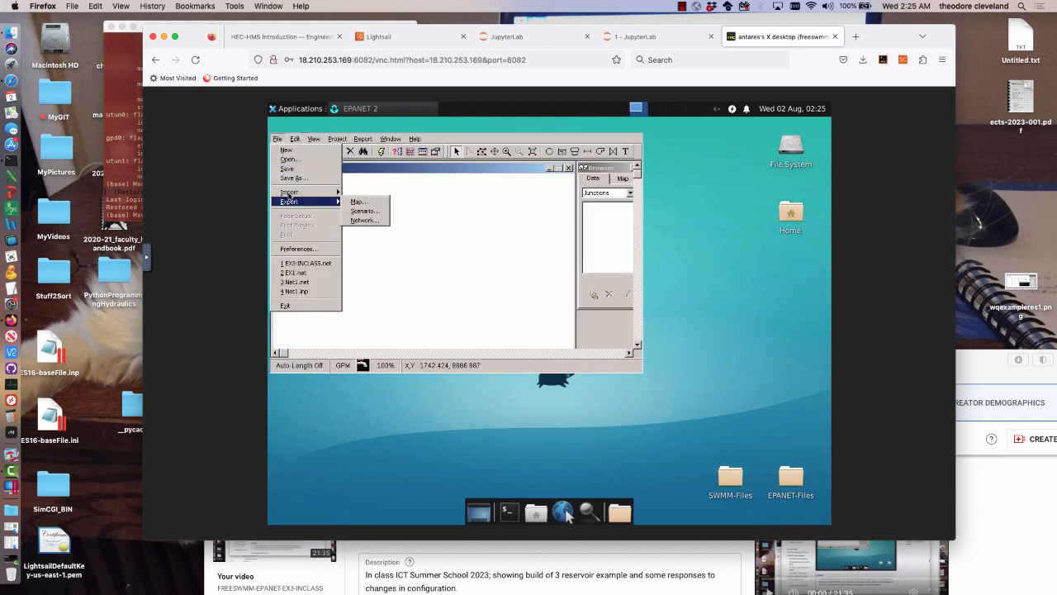
{"action": "mouse_move", "coordinate": [314, 139]}
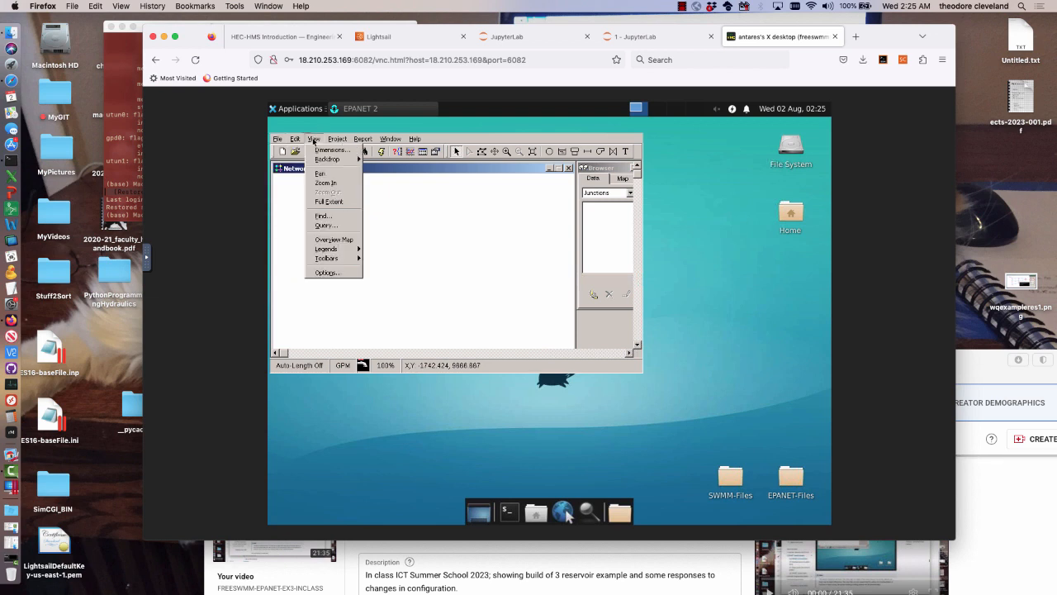
{"action": "mouse_move", "coordinate": [326, 159]}
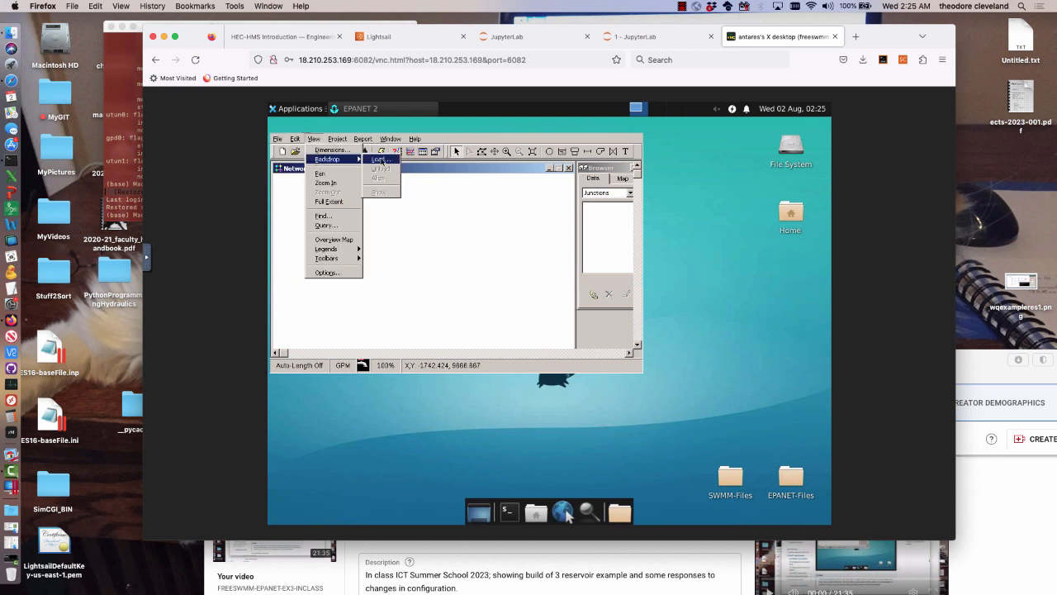
{"action": "left_click", "coordinate": [379, 159]}
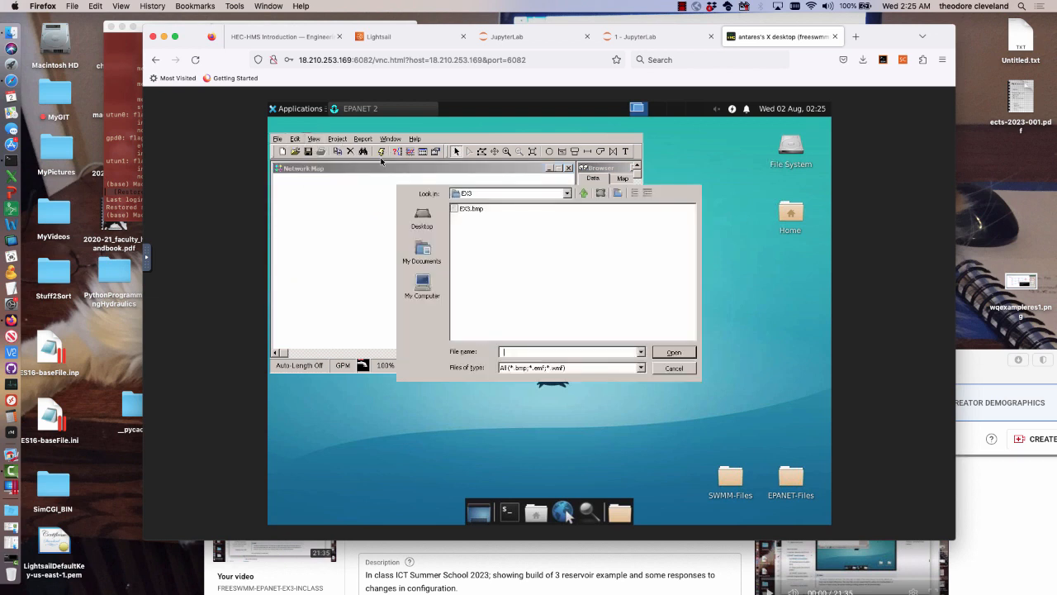
{"action": "left_click", "coordinate": [567, 194]}
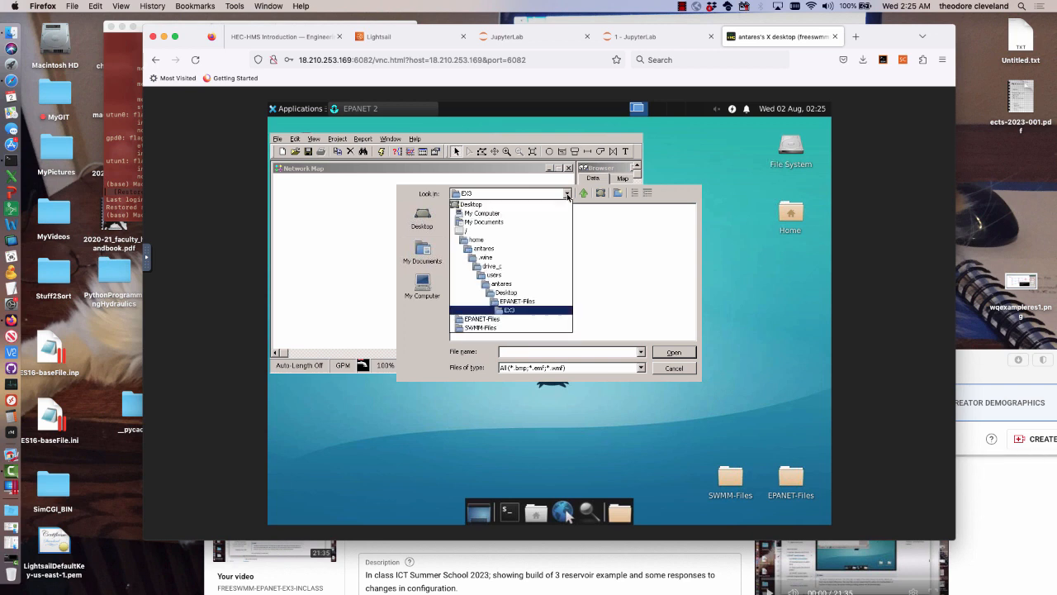
{"action": "left_click", "coordinate": [508, 302]}
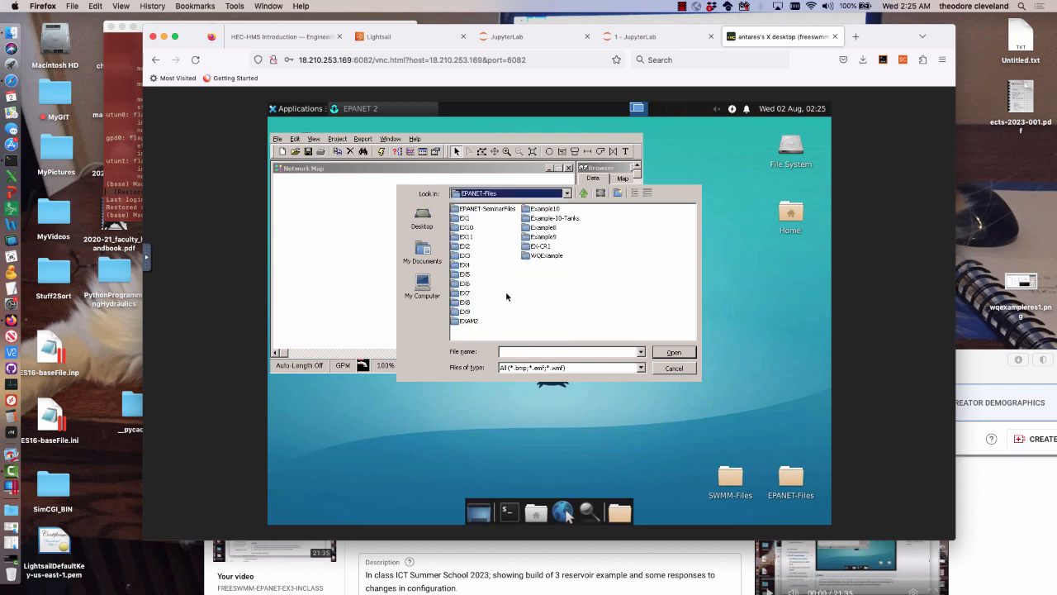
{"action": "double_click", "coordinate": [464, 265]}
{"action": "left_click", "coordinate": [472, 209]}
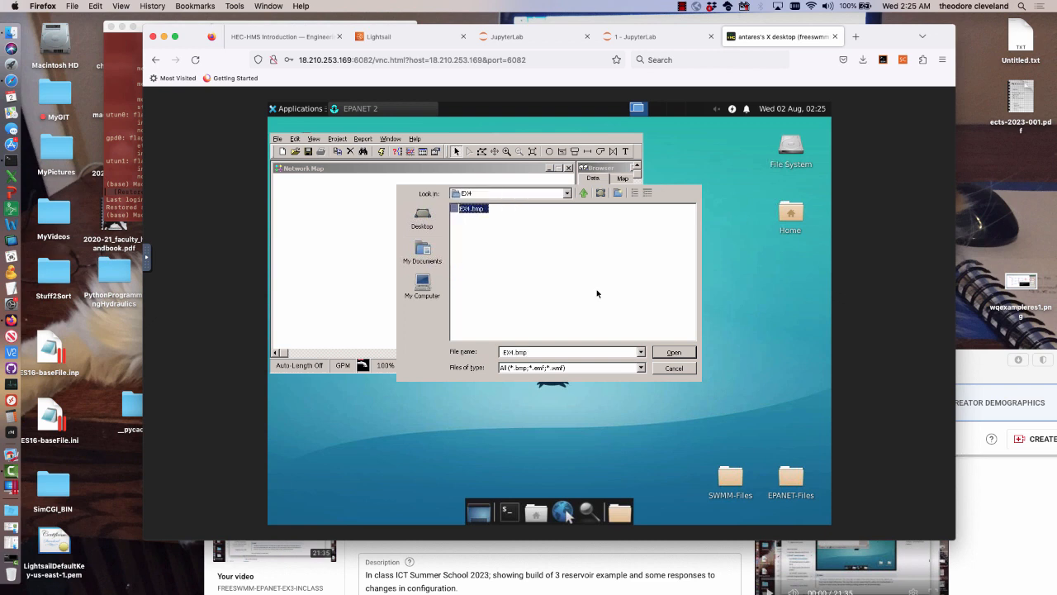
{"action": "left_click", "coordinate": [671, 353]}
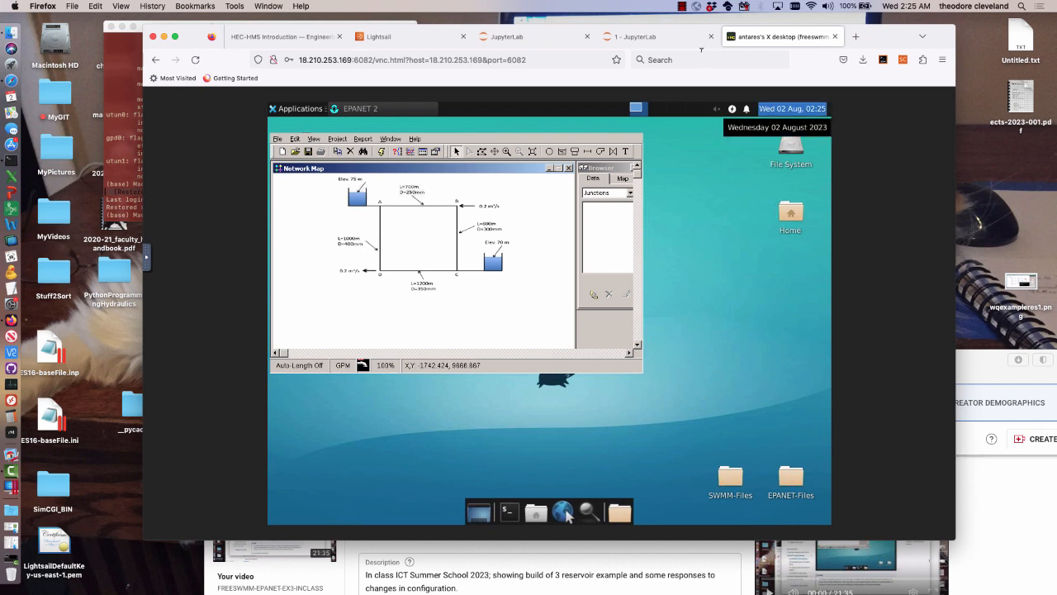
Open freeswmm.ddns.net in a new tab and go to the book's 2.2 EPANET GUI Examples section
{"action": "left_click", "coordinate": [542, 37]}
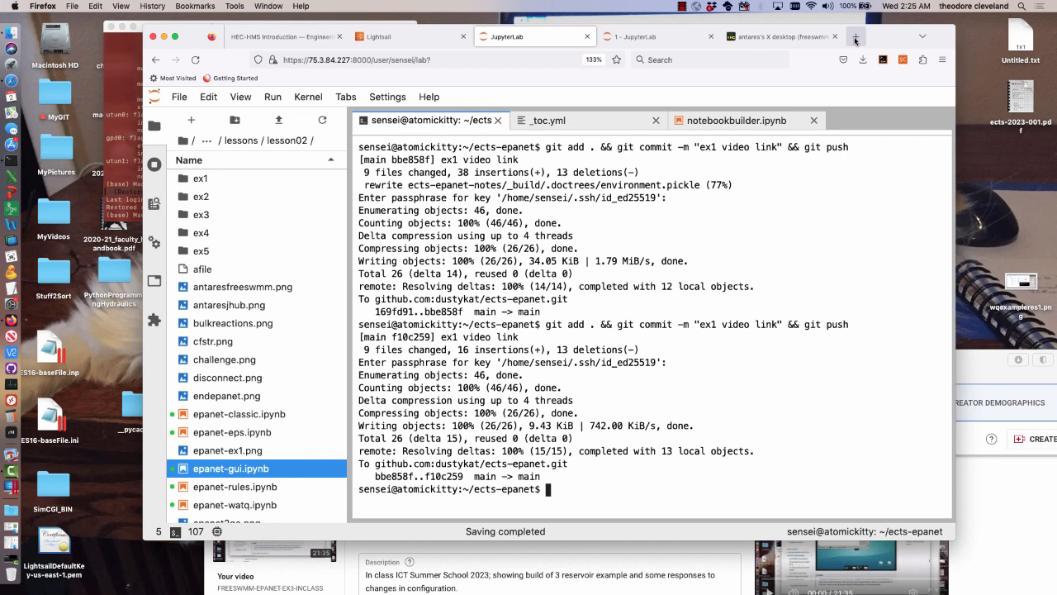
{"action": "left_click", "coordinate": [855, 37]}
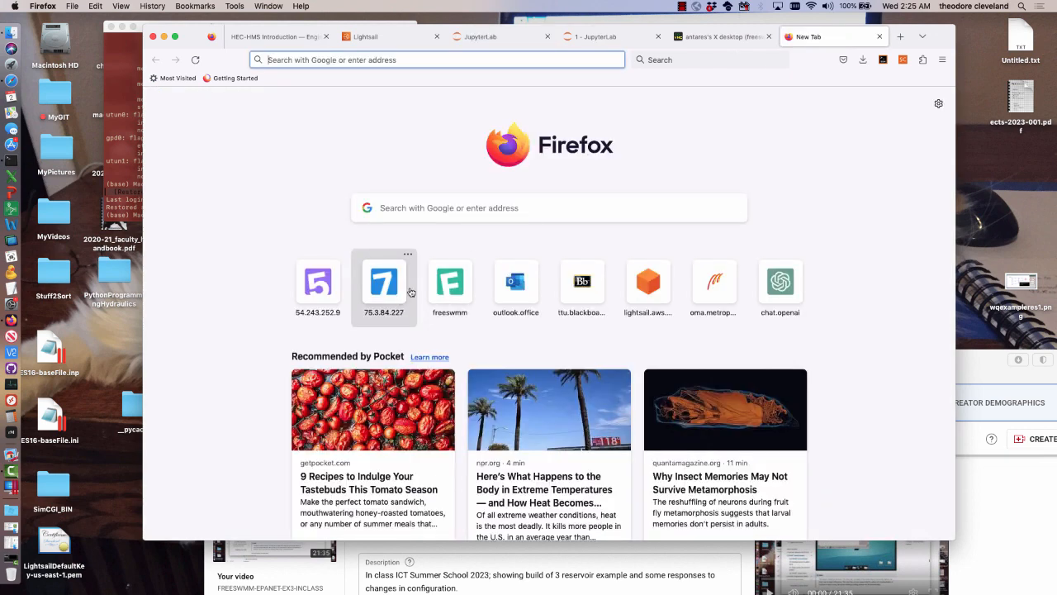
{"action": "left_click", "coordinate": [450, 285]}
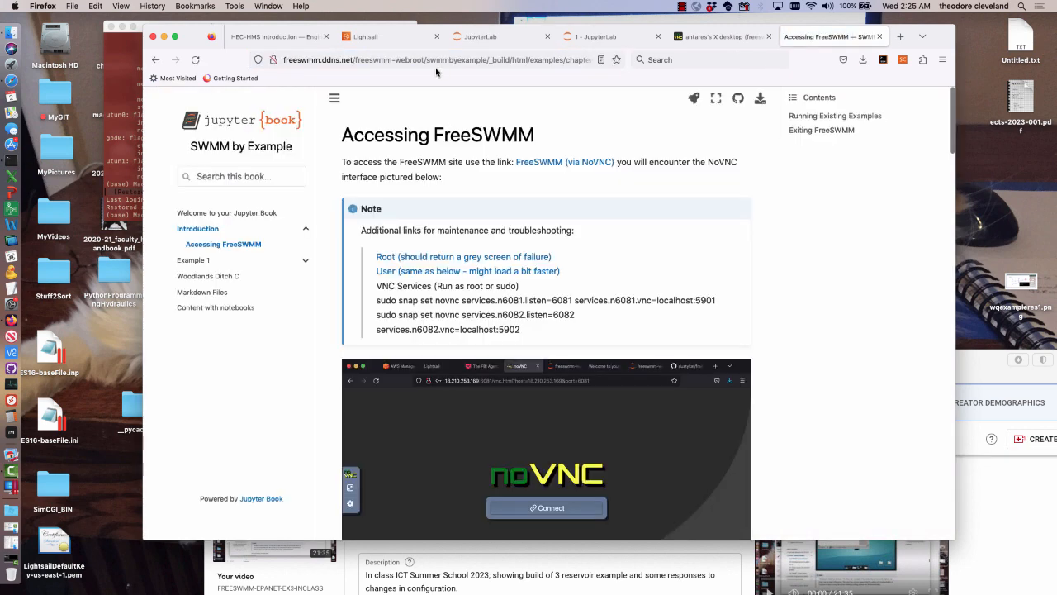
{"action": "left_click", "coordinate": [437, 59]}
{"action": "left_click", "coordinate": [411, 60]}
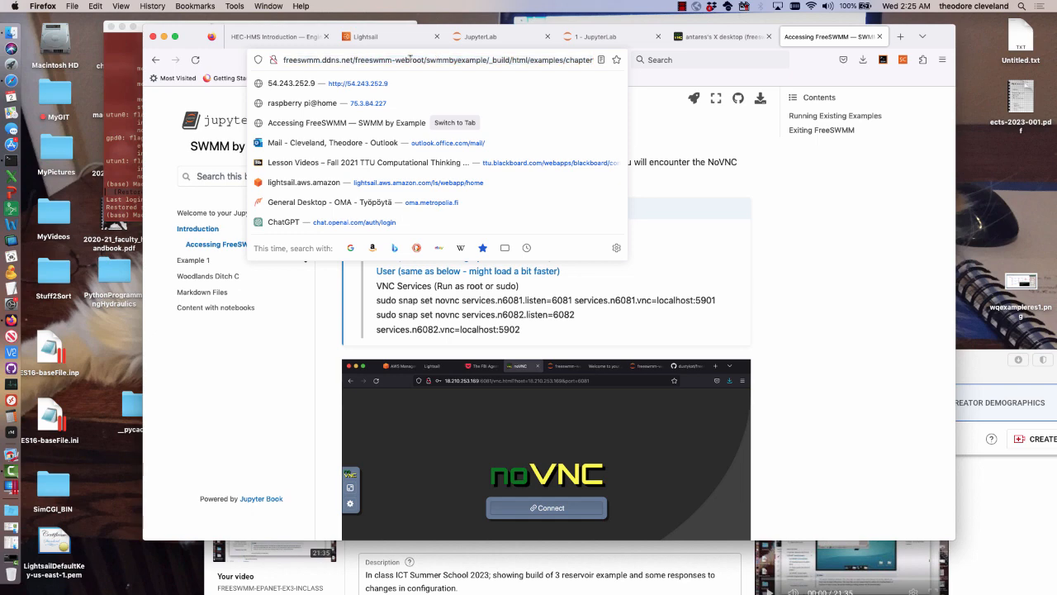
{"action": "left_click_drag", "start_coordinate": [358, 59], "coordinate": [602, 60]}
{"action": "key", "text": "BackSpace"}
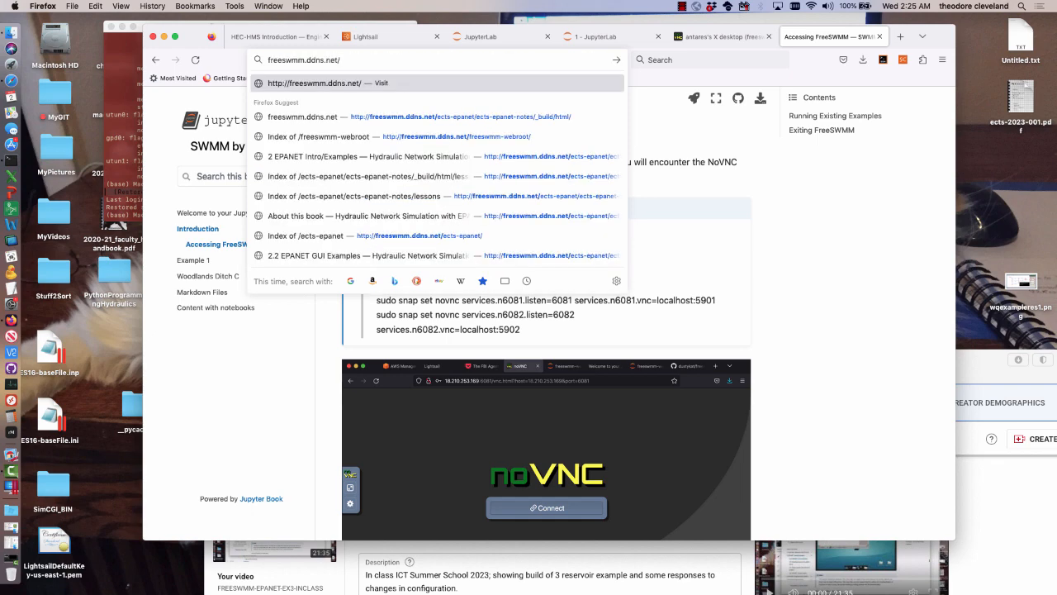
{"action": "key", "text": "Return"}
{"action": "left_click", "coordinate": [415, 113]}
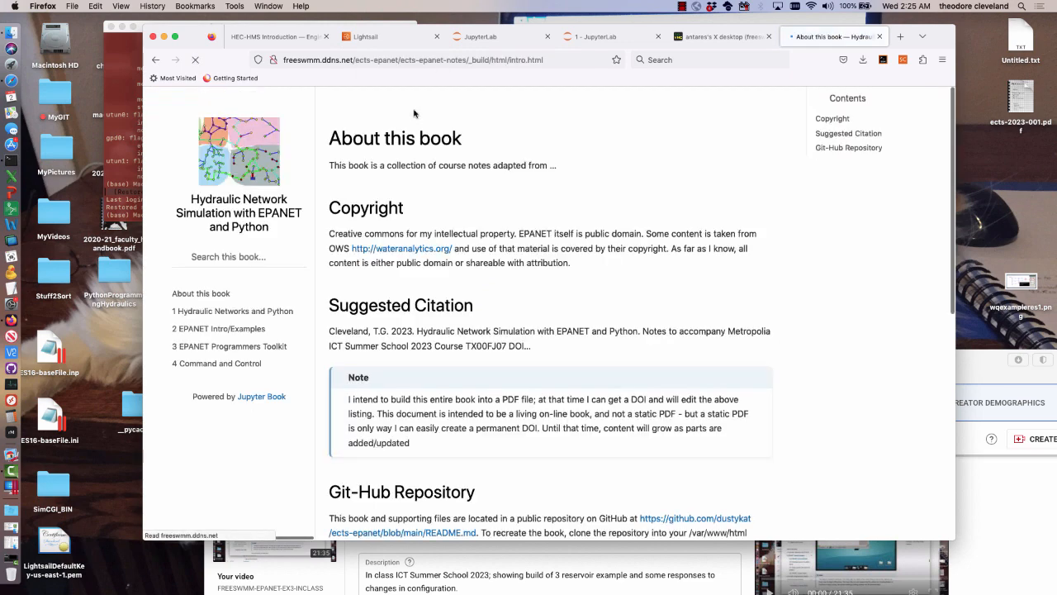
{"action": "left_click", "coordinate": [221, 330]}
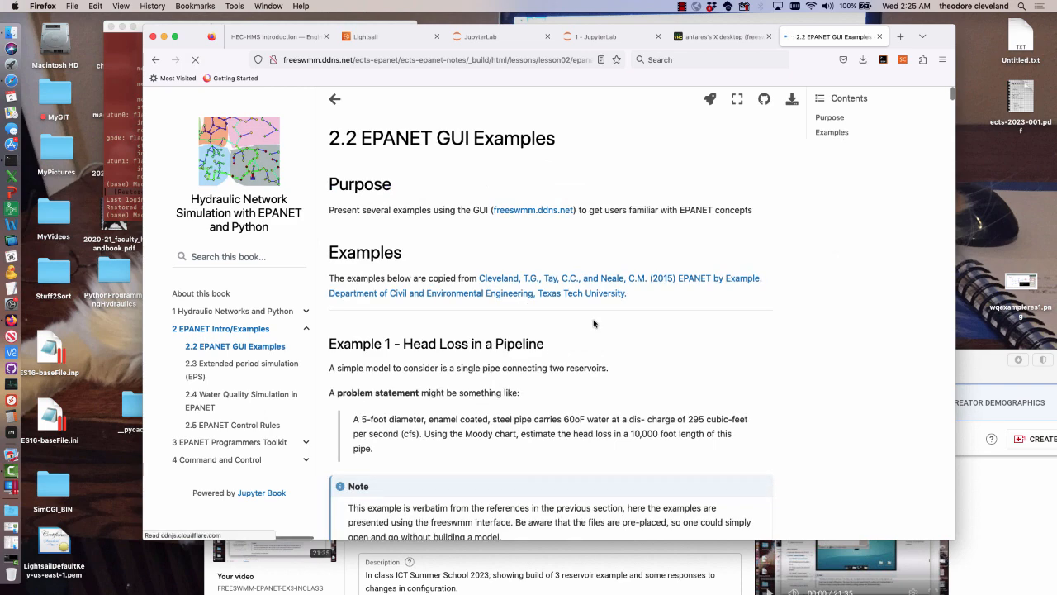
Find Example 4 - A simple looped network and examine its problem statement and network figure
{"action": "scroll", "coordinate": [593, 323], "scroll_direction": "down", "scroll_amount": 15}
{"action": "scroll", "coordinate": [593, 322], "scroll_direction": "down", "scroll_amount": 5}
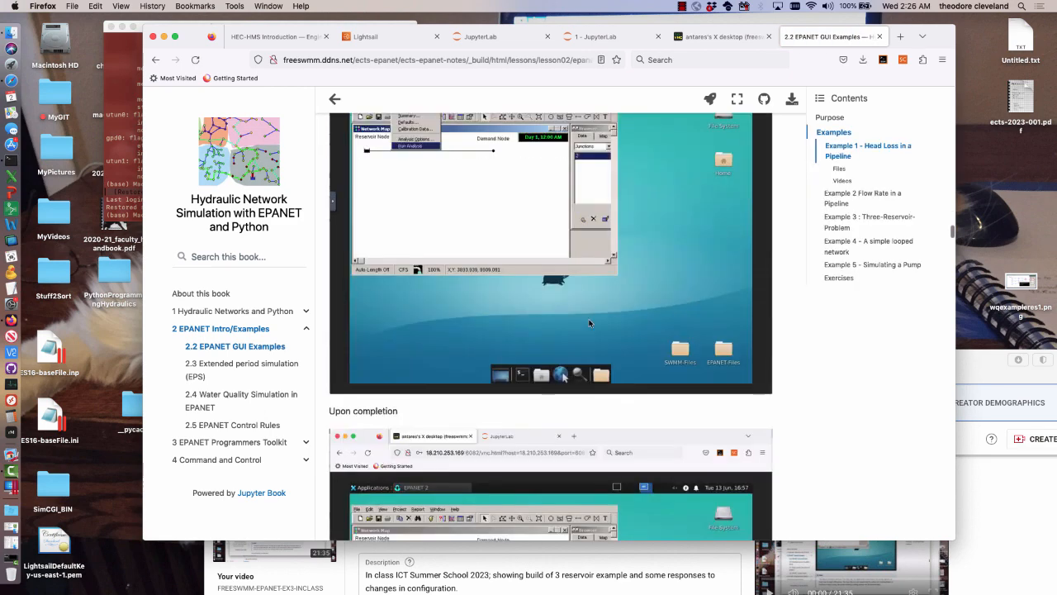
{"action": "scroll", "coordinate": [693, 484], "scroll_direction": "down", "scroll_amount": 15}
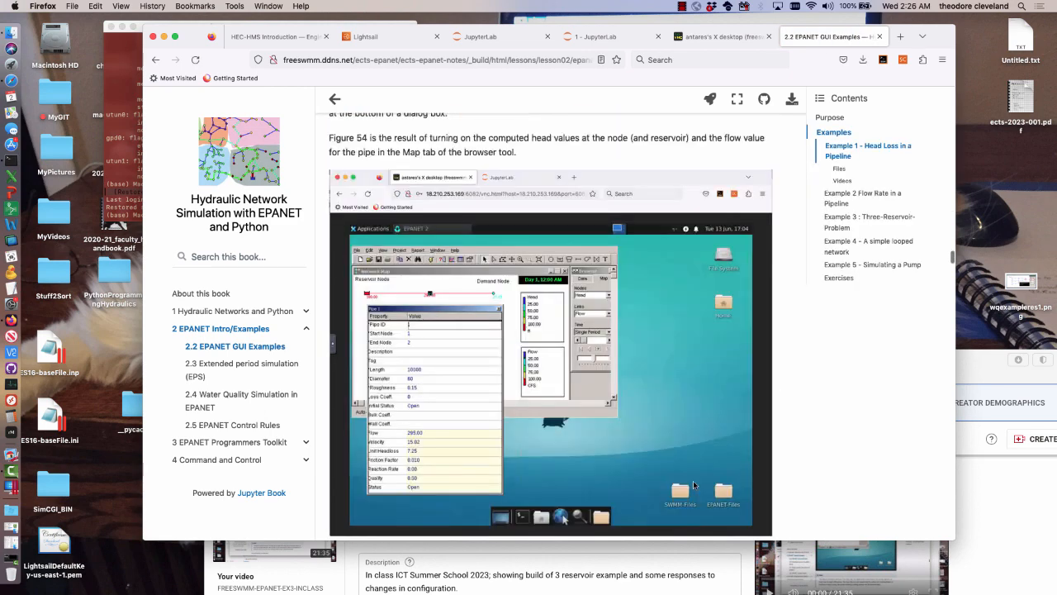
{"action": "left_click", "coordinate": [844, 248]}
{"action": "scroll", "coordinate": [756, 325], "scroll_direction": "down", "scroll_amount": 1}
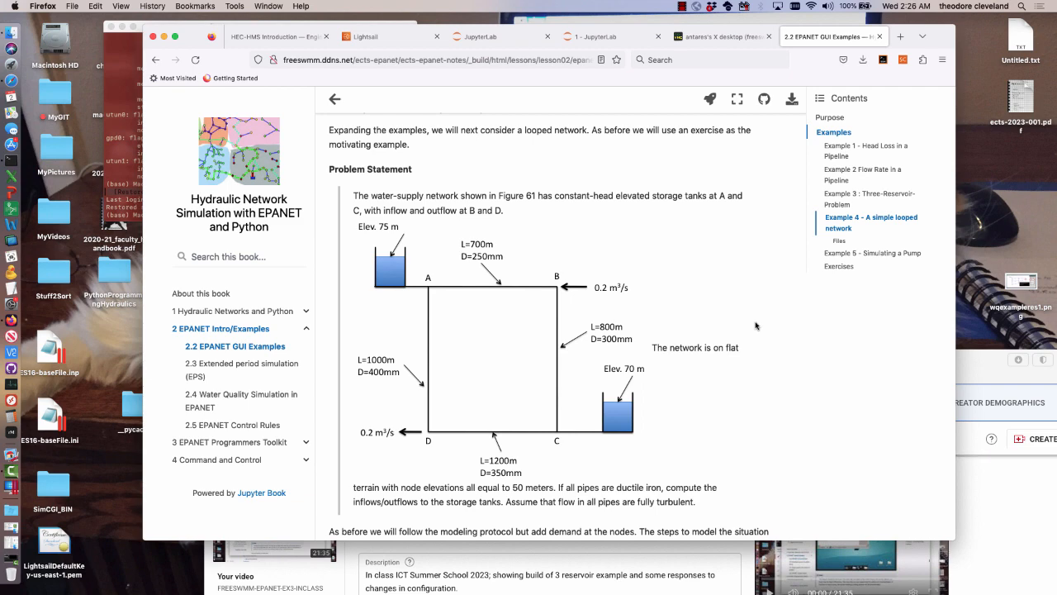
Back in EPANET, place reservoirs on the Elev. 75 m and Elev. 70 m tanks of the backdrop
{"action": "left_click", "coordinate": [710, 40]}
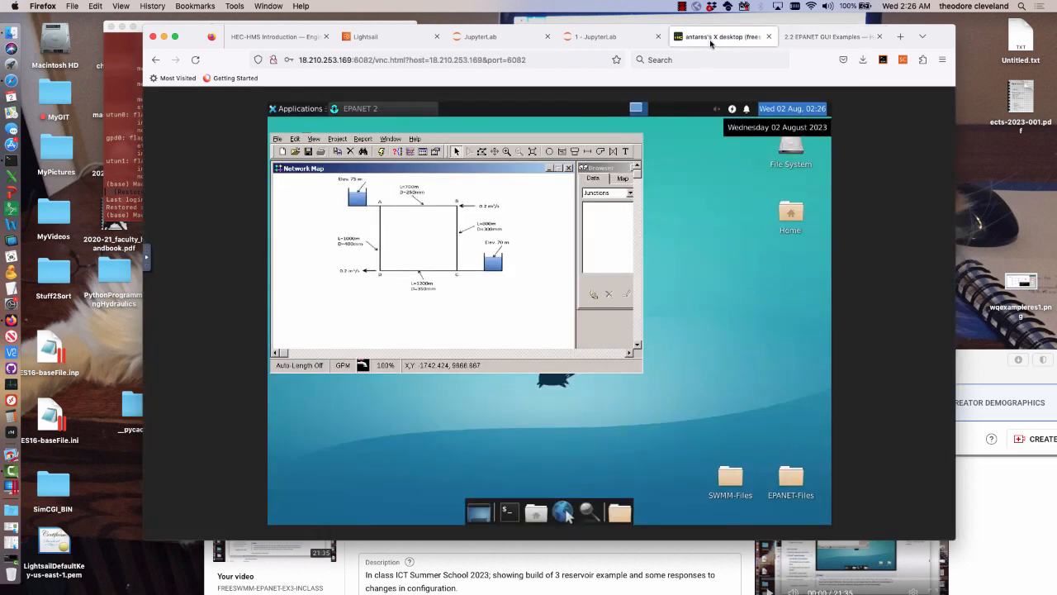
{"action": "left_click", "coordinate": [561, 151]}
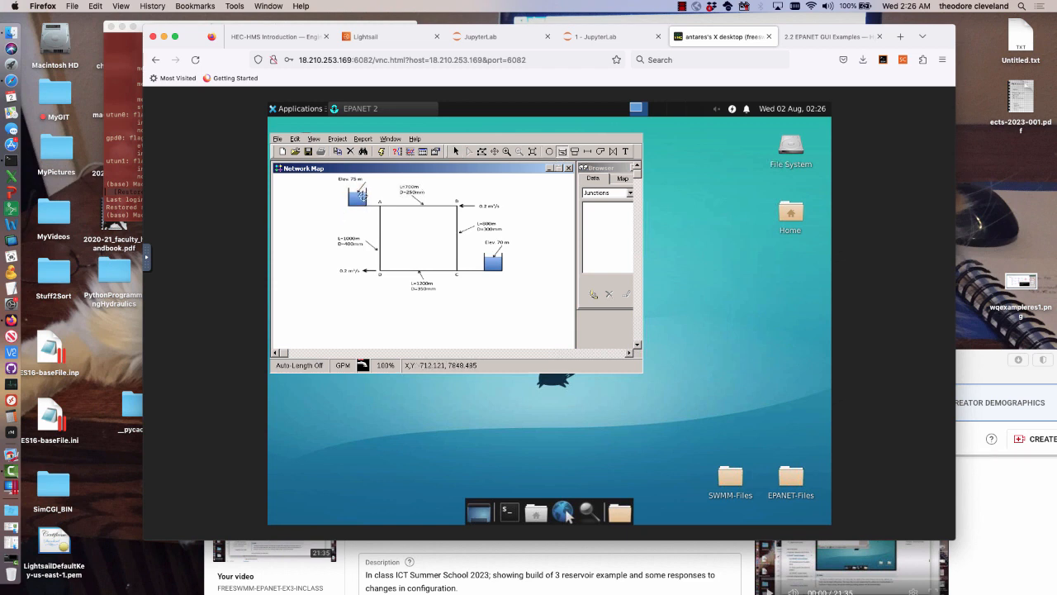
{"action": "left_click", "coordinate": [357, 196]}
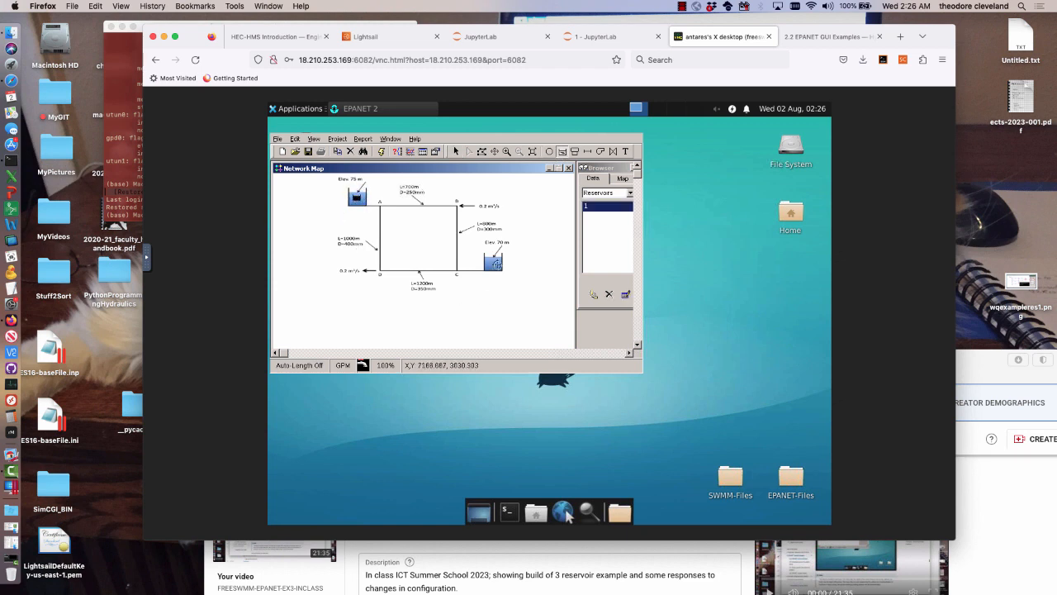
{"action": "left_click", "coordinate": [494, 263]}
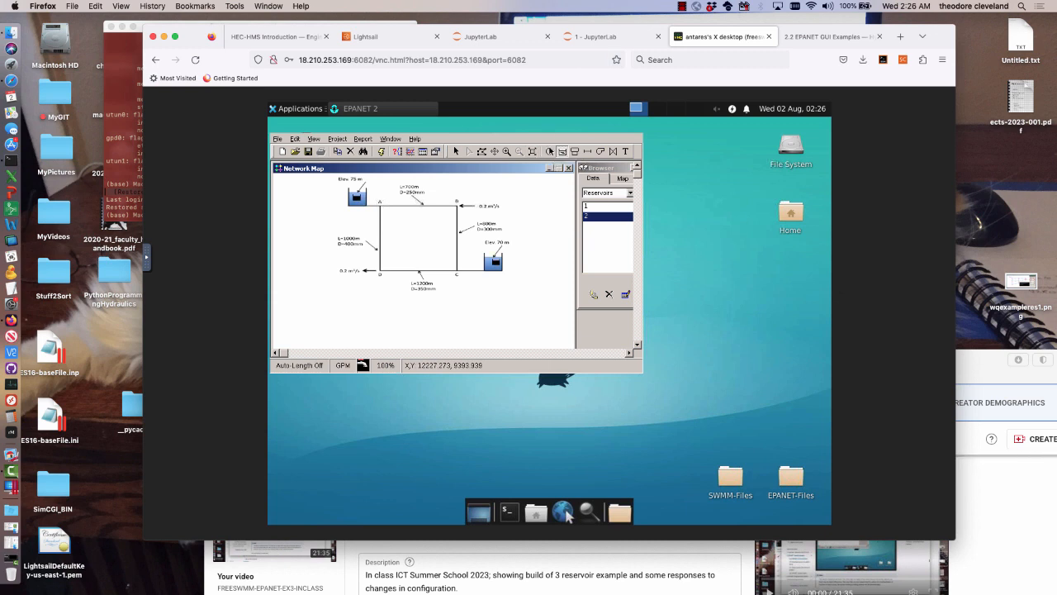
Place junctions at the four corners A, B, C and D of the backdrop's pipe loop
{"action": "left_click", "coordinate": [549, 151]}
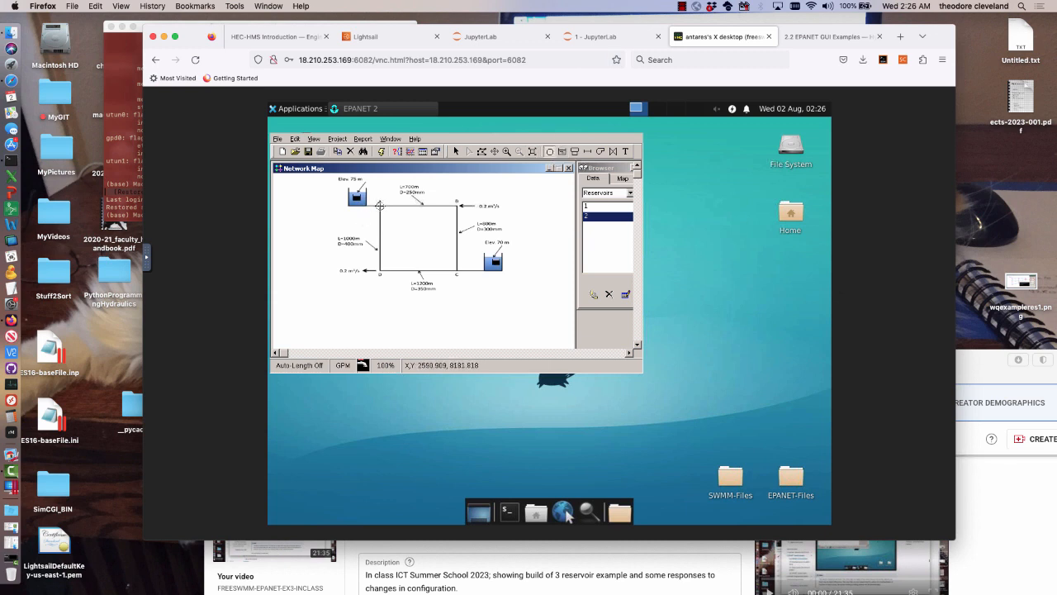
{"action": "left_click", "coordinate": [380, 205]}
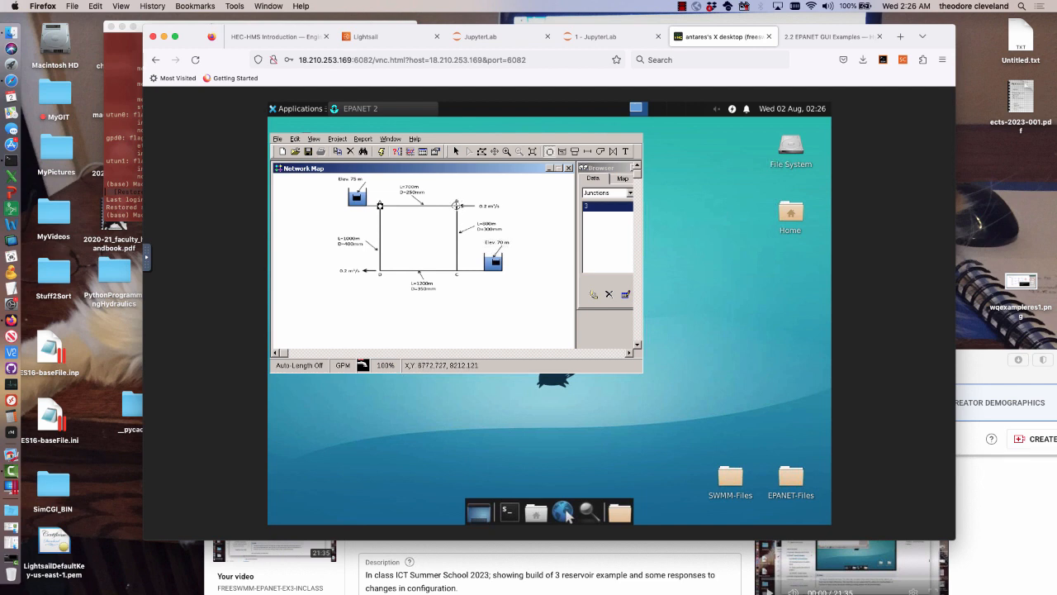
{"action": "left_click", "coordinate": [456, 204]}
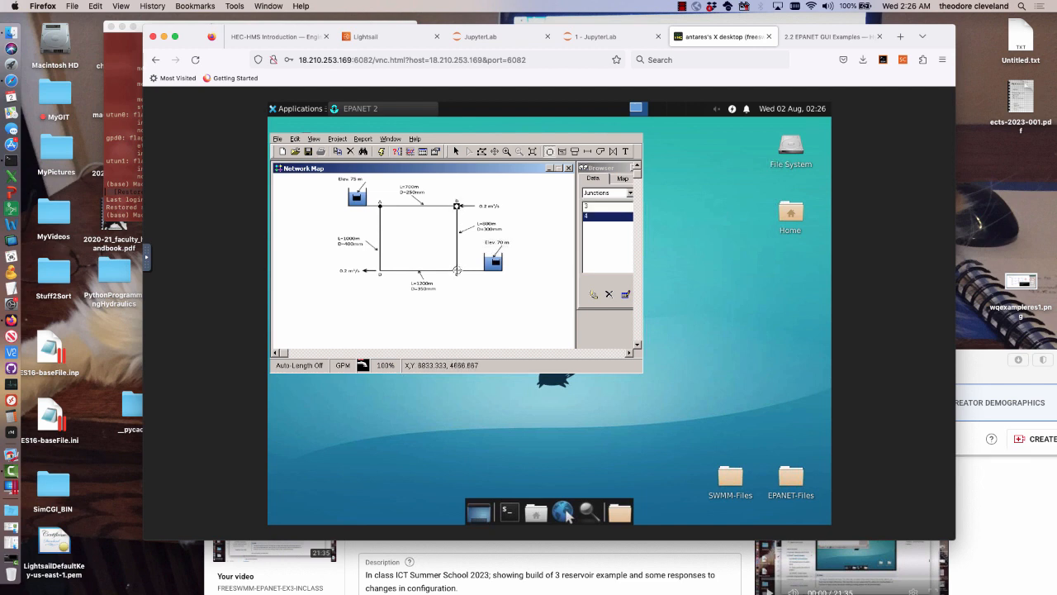
{"action": "left_click", "coordinate": [457, 270]}
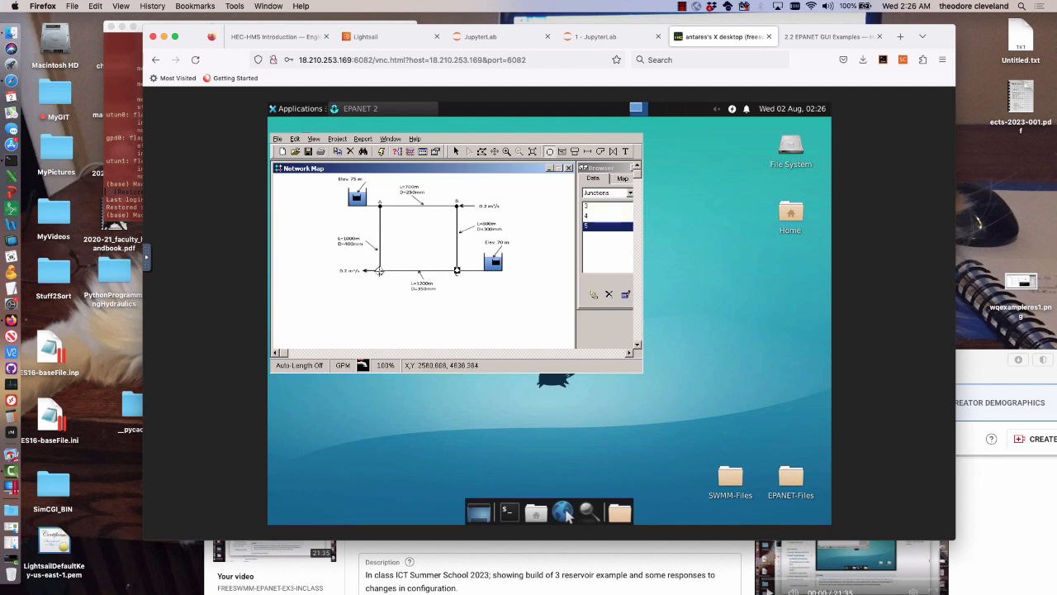
{"action": "left_click", "coordinate": [379, 271]}
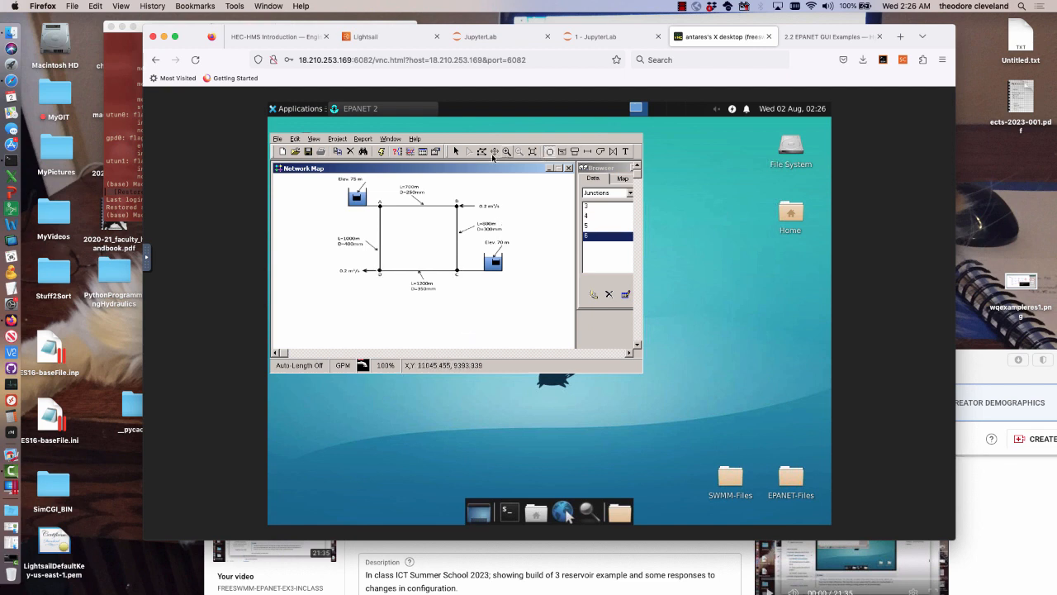
Set the Elev. 75 m reservoir's ID to R1 and its total head to 75
{"action": "left_click", "coordinate": [457, 152]}
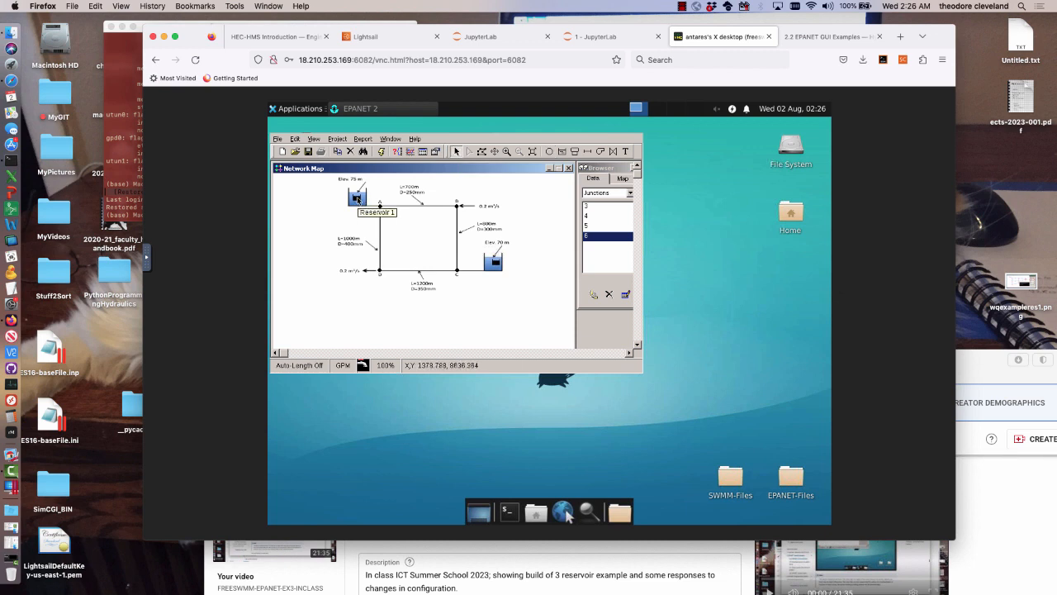
{"action": "left_click", "coordinate": [357, 198]}
{"action": "double_click", "coordinate": [357, 198]}
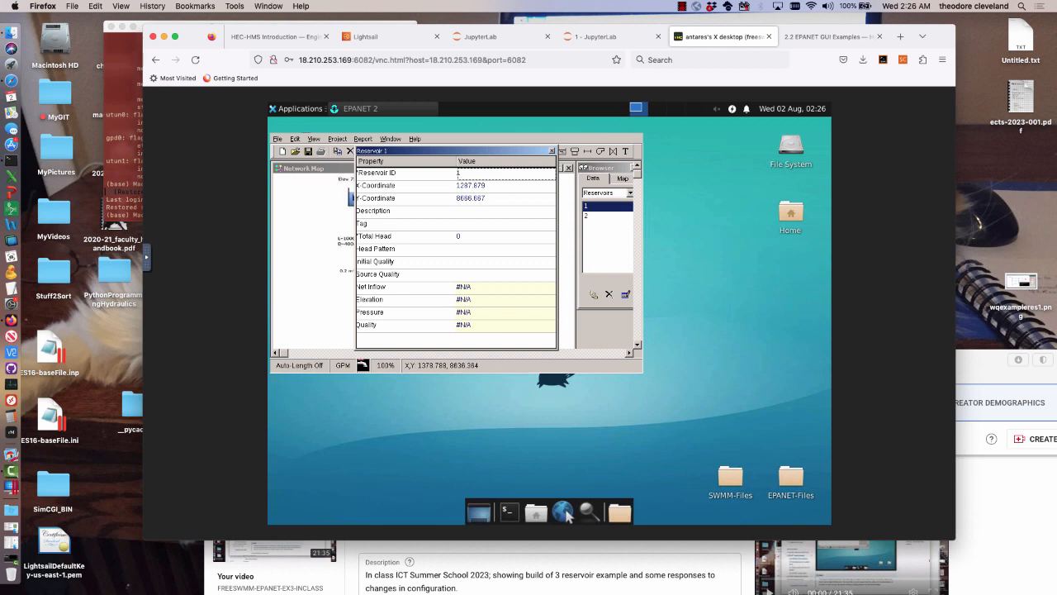
{"action": "type", "text": "res"}
{"action": "key", "text": "BackSpace"}
{"action": "key", "text": "BackSpace"}
{"action": "type", "text": "R1"}
{"action": "left_click", "coordinate": [471, 237]}
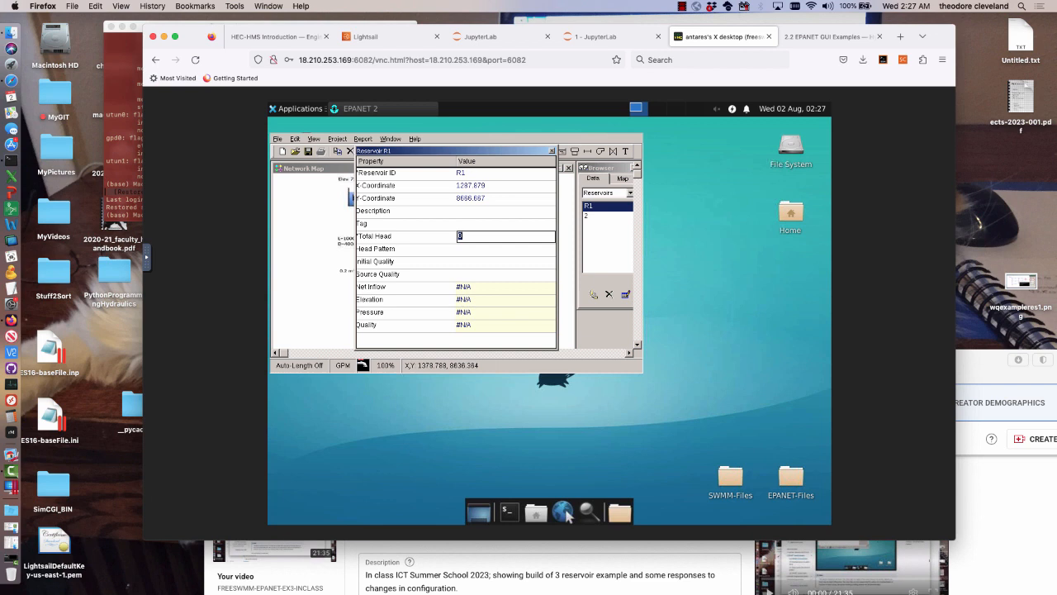
{"action": "type", "text": "75"}
{"action": "left_click", "coordinate": [553, 152]}
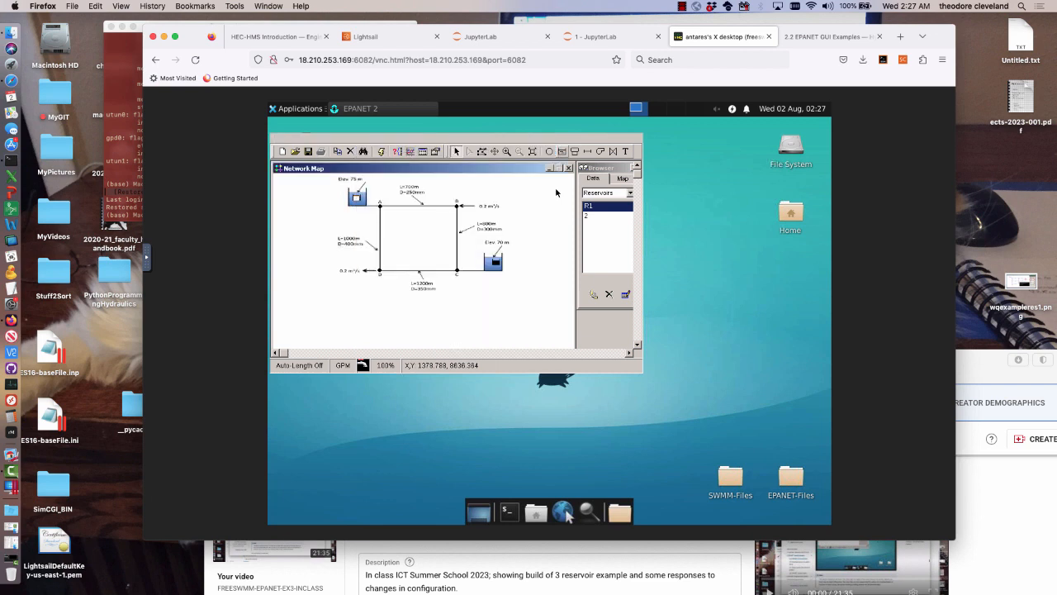
Give the Elev. 70 m reservoir the ID R2 and total head 70, and shift both reservoir symbols to their tanks' pipe-side lower corners
{"action": "left_click", "coordinate": [497, 264]}
{"action": "double_click", "coordinate": [495, 262]}
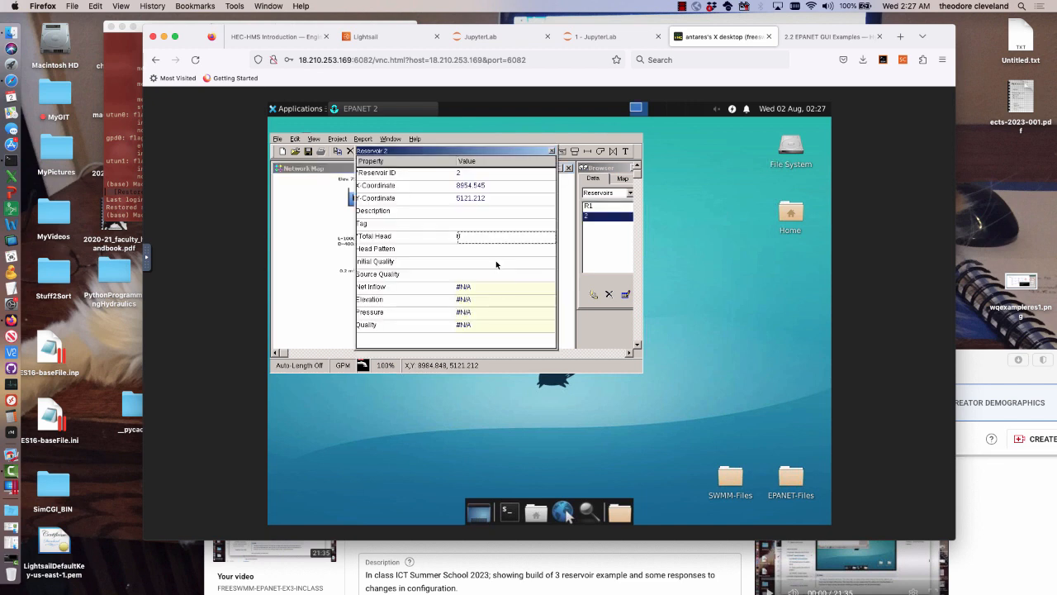
{"action": "left_click", "coordinate": [469, 173]}
{"action": "type", "text": "R2"}
{"action": "left_click", "coordinate": [474, 236]}
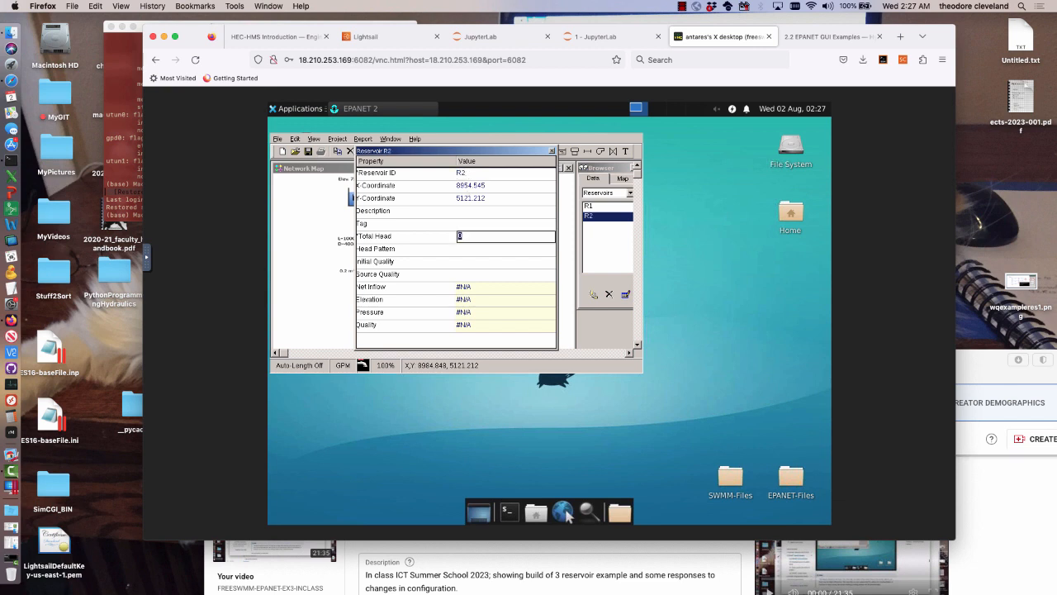
{"action": "type", "text": "70"}
{"action": "left_click", "coordinate": [551, 150]}
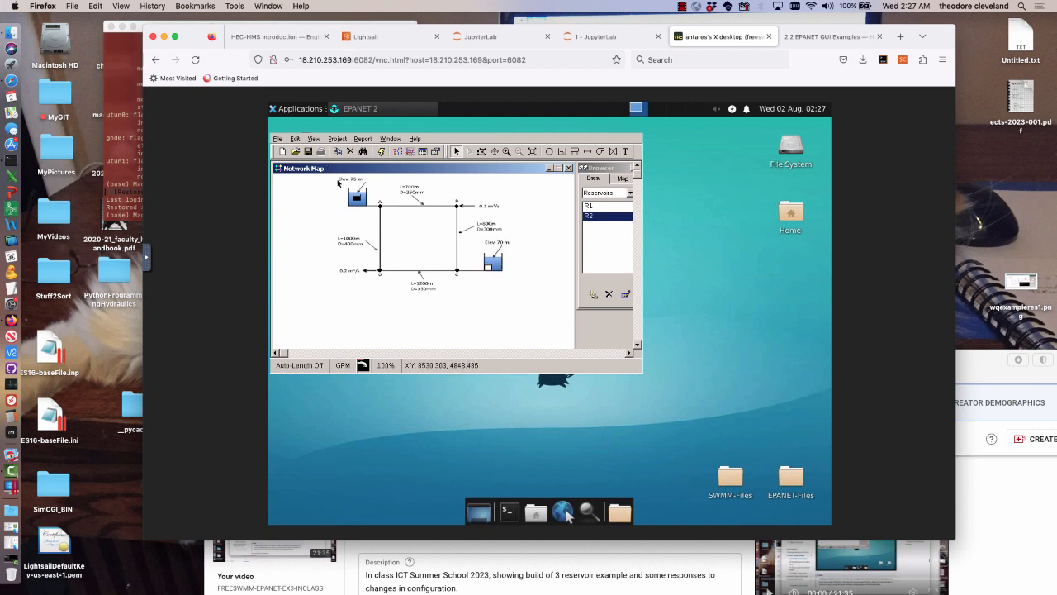
{"action": "left_click", "coordinate": [356, 197]}
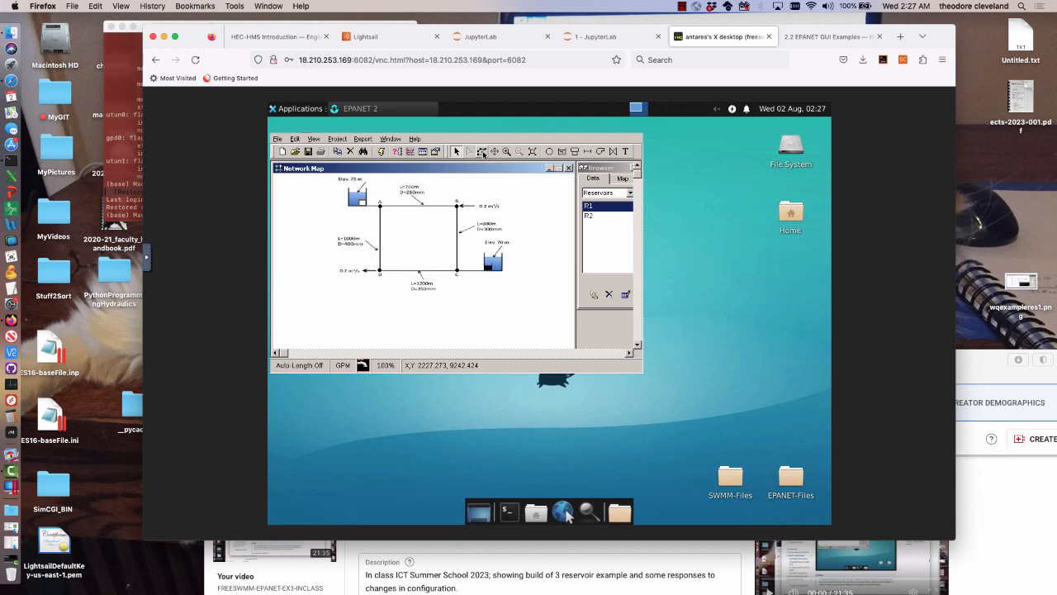
Outline a region around the four junctions and use Group Edit to replace the elevation of all junctions inside it
{"action": "left_click", "coordinate": [483, 152]}
{"action": "left_click", "coordinate": [373, 196]}
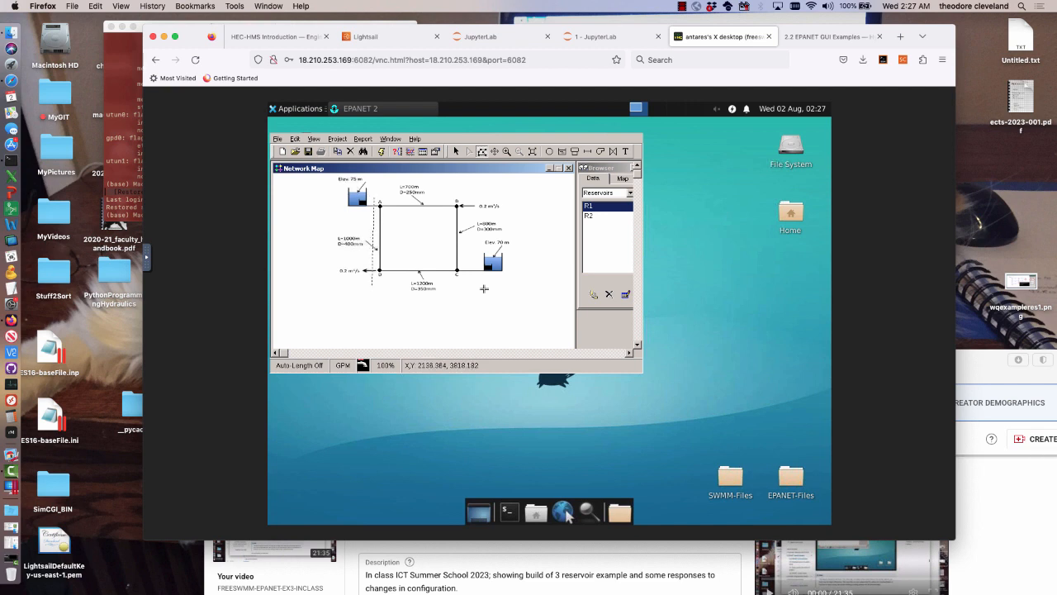
{"action": "right_click", "coordinate": [469, 196]}
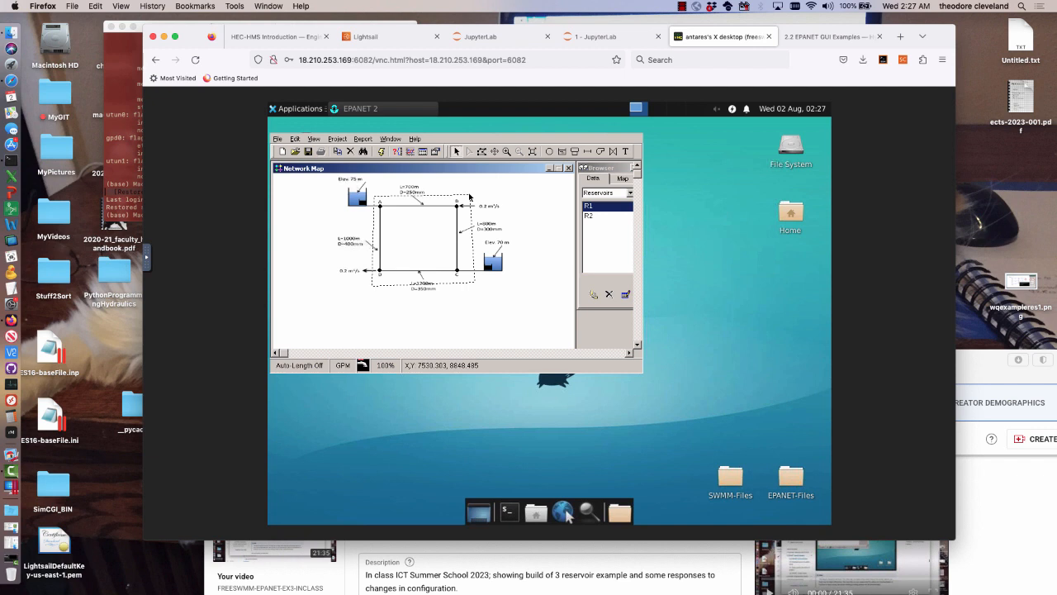
{"action": "left_click", "coordinate": [295, 138]}
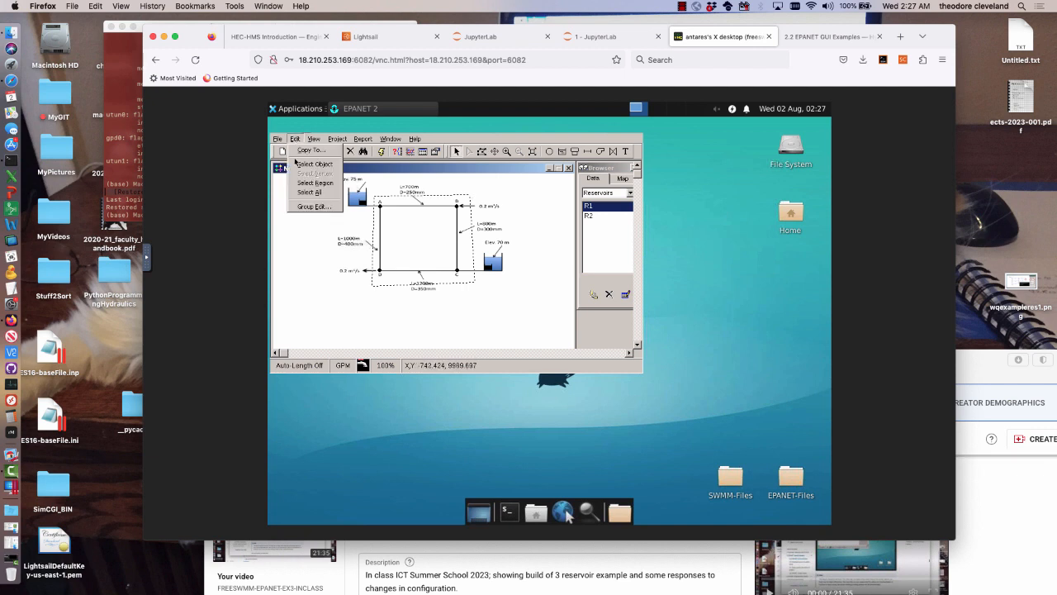
{"action": "left_click", "coordinate": [304, 207]}
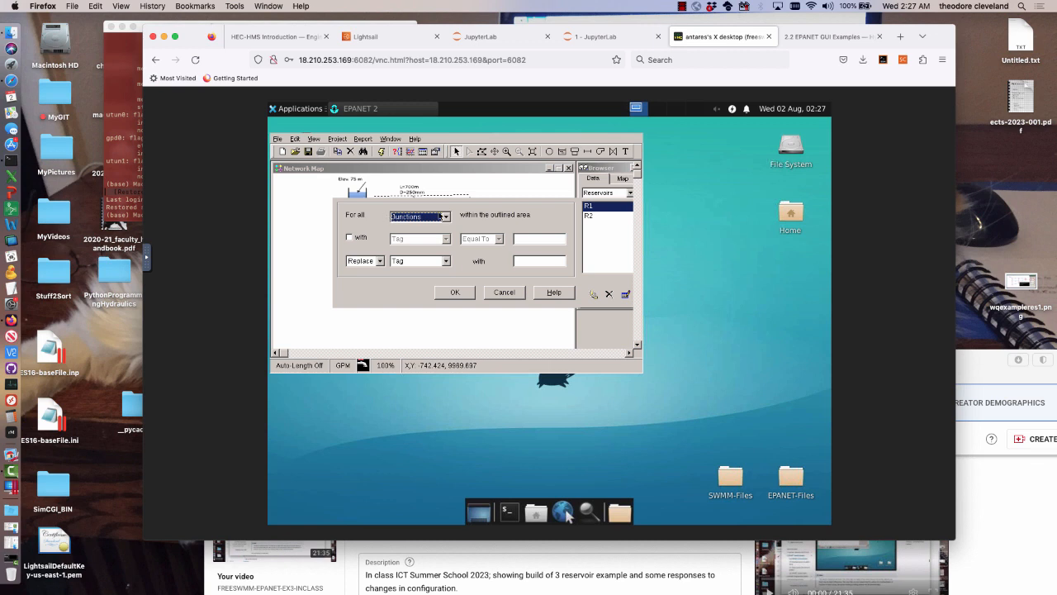
{"action": "left_click", "coordinate": [446, 261]}
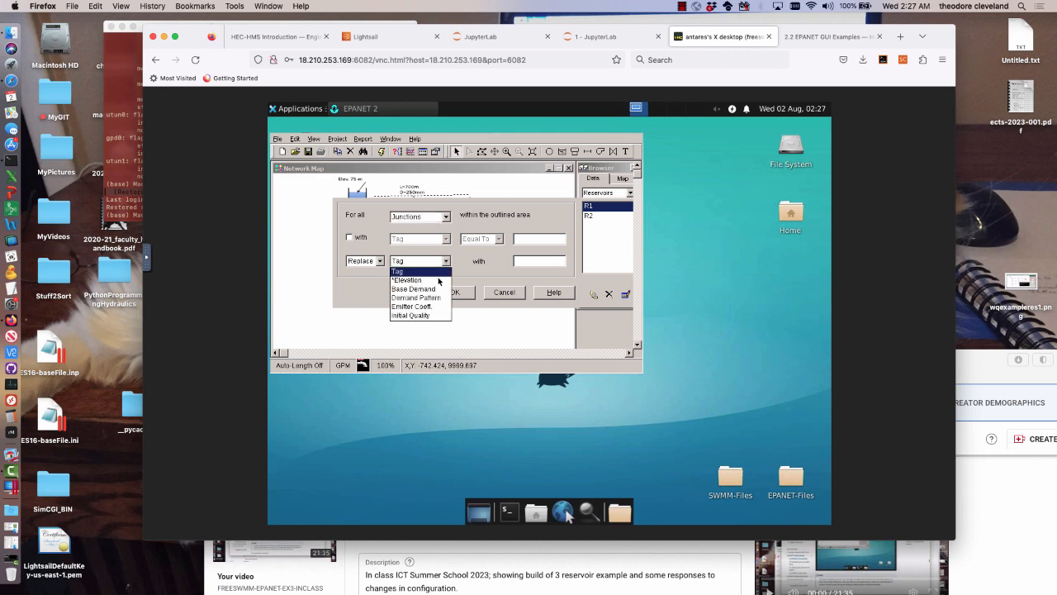
{"action": "left_click", "coordinate": [438, 280]}
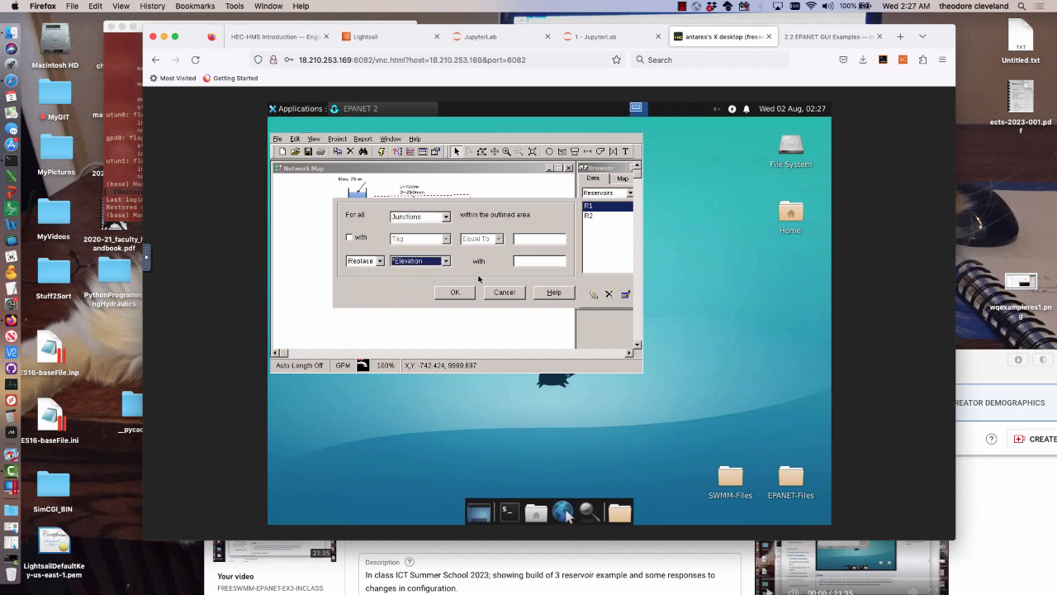
{"action": "left_click", "coordinate": [538, 261]}
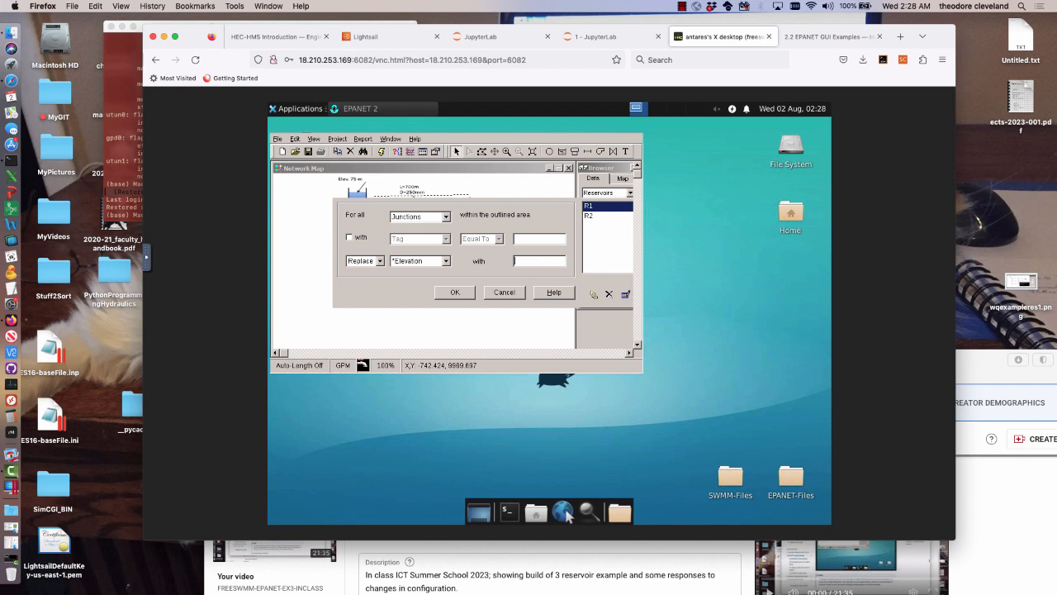
{"action": "left_click", "coordinate": [455, 293]}
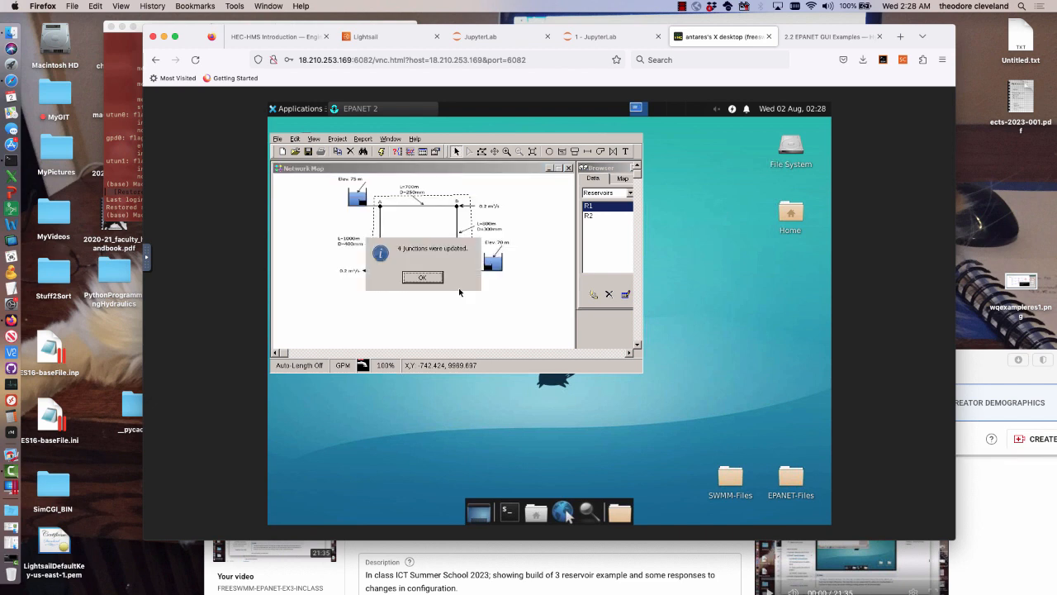
{"action": "left_click", "coordinate": [417, 279]}
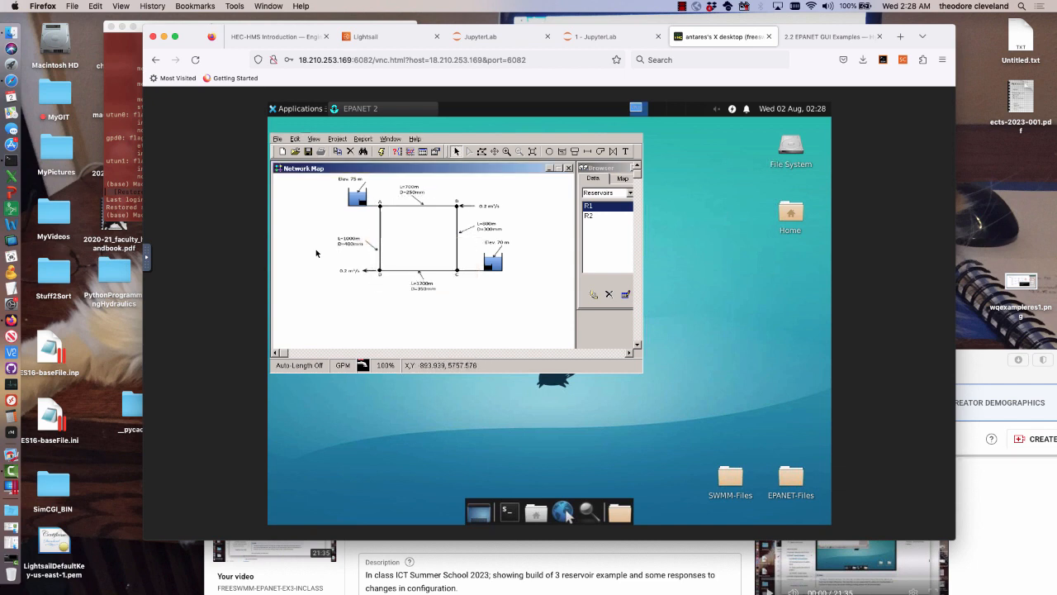
Unload the backdrop to view the placed nodes alone, and load EX4.bmp back onto the network map
{"action": "left_click", "coordinate": [315, 142]}
{"action": "mouse_move", "coordinate": [316, 162]}
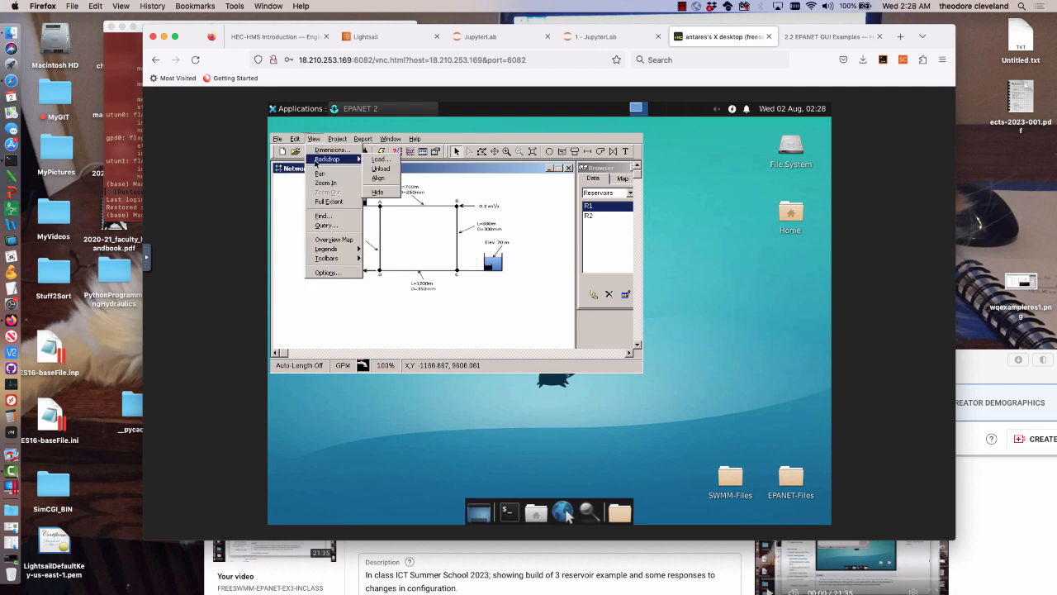
{"action": "left_click", "coordinate": [382, 169]}
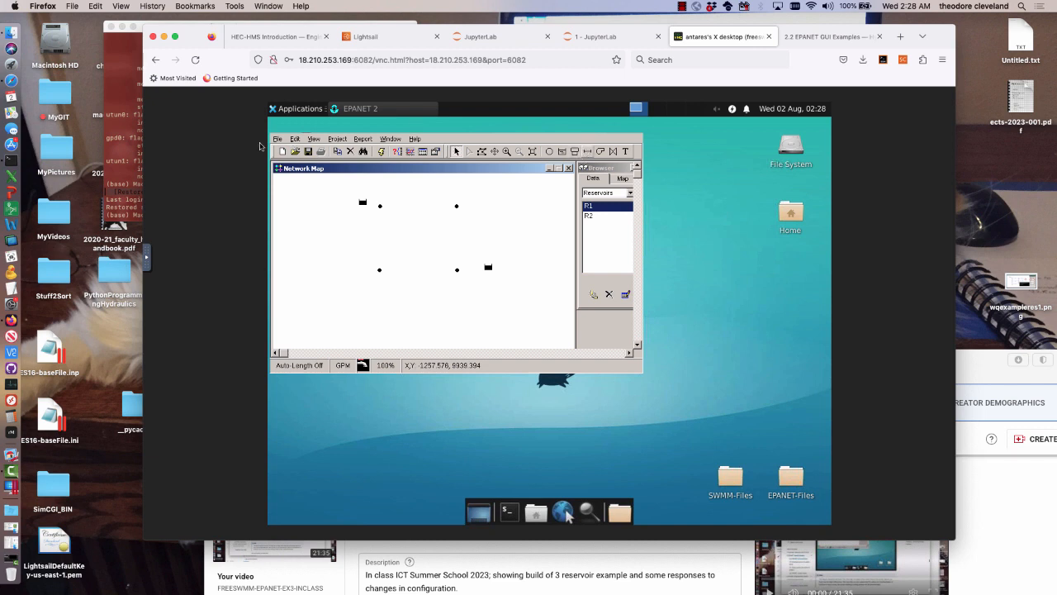
{"action": "left_click", "coordinate": [313, 139]}
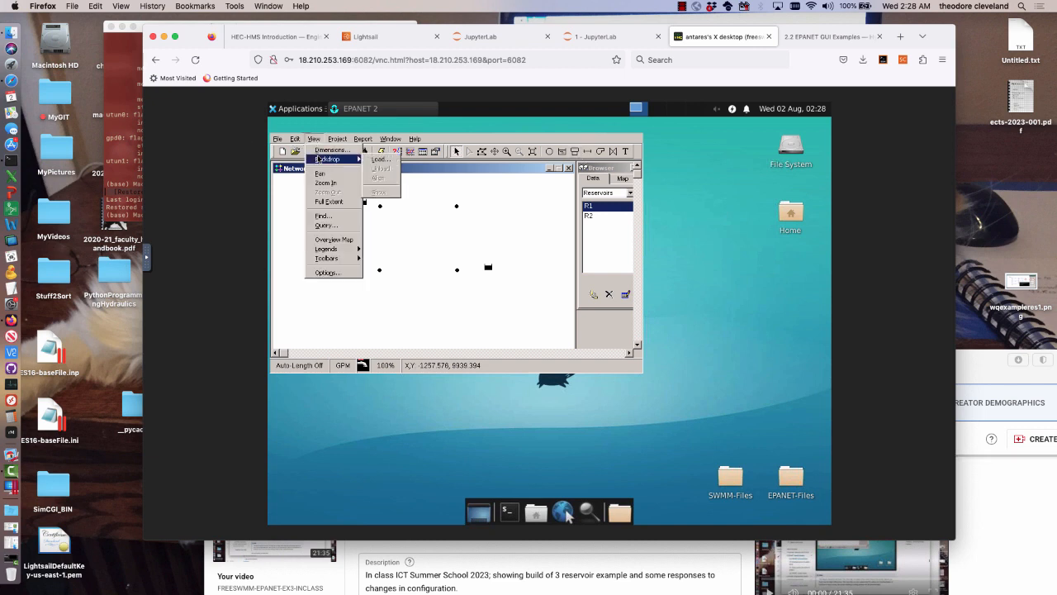
{"action": "left_click", "coordinate": [378, 162]}
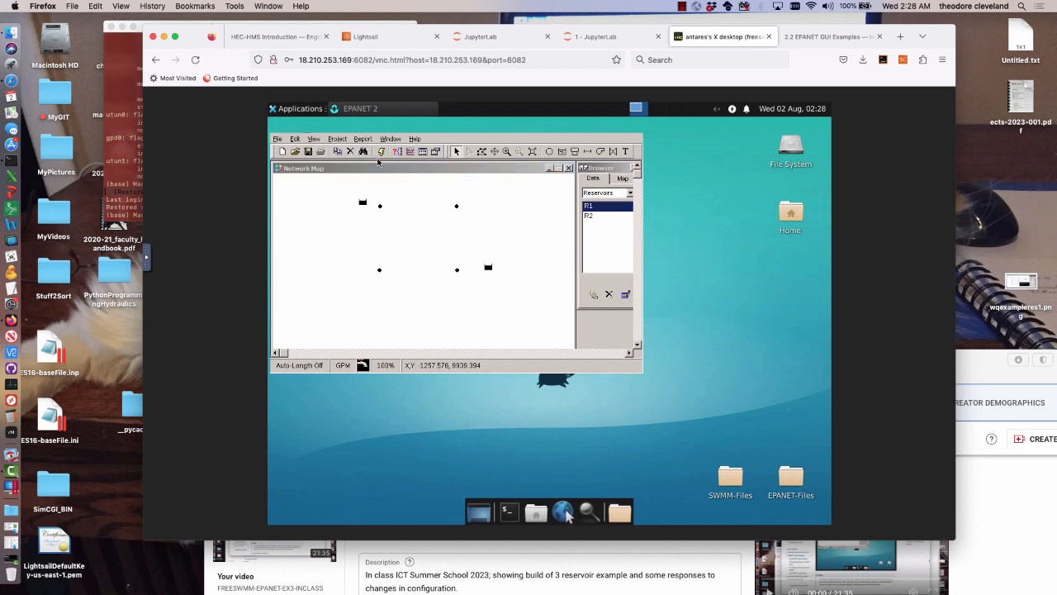
{"action": "left_click", "coordinate": [459, 209]}
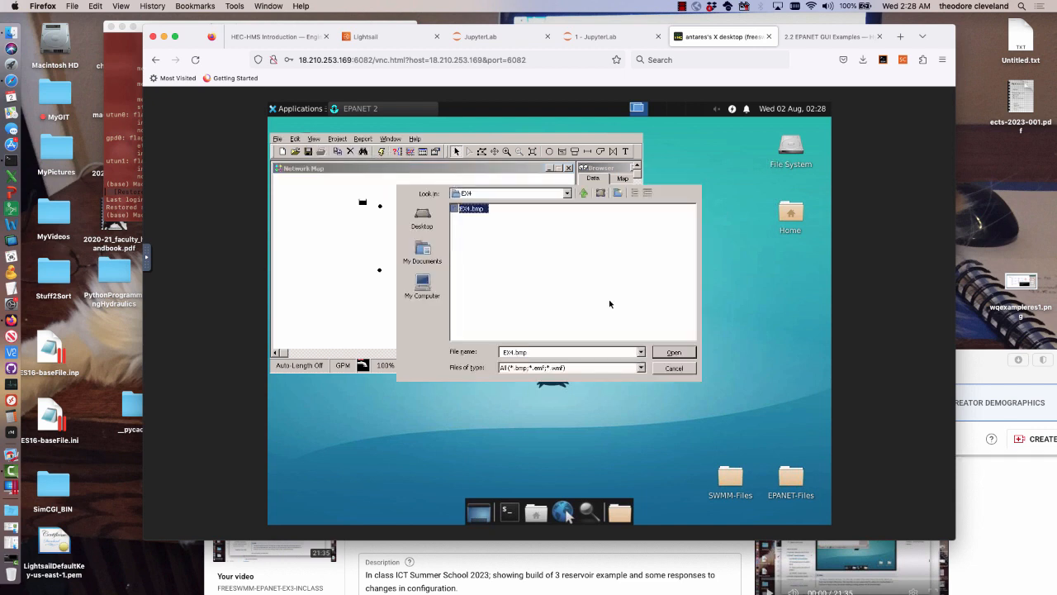
{"action": "left_click", "coordinate": [669, 353]}
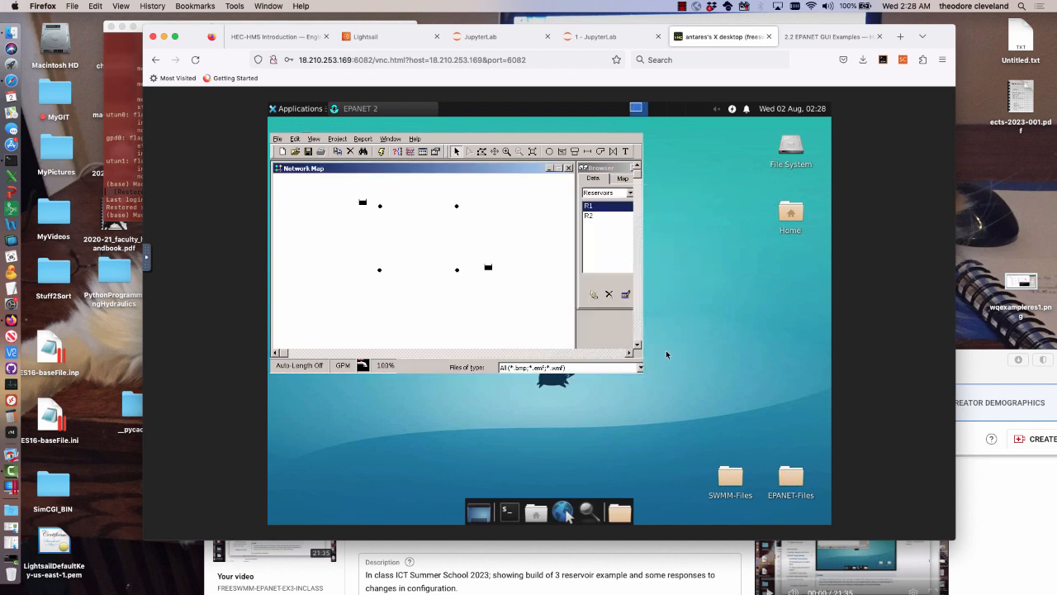
Draw four pipes between the loop's corner junctions: A to B, B to C, A to D and C to D
{"action": "left_click", "coordinate": [589, 151]}
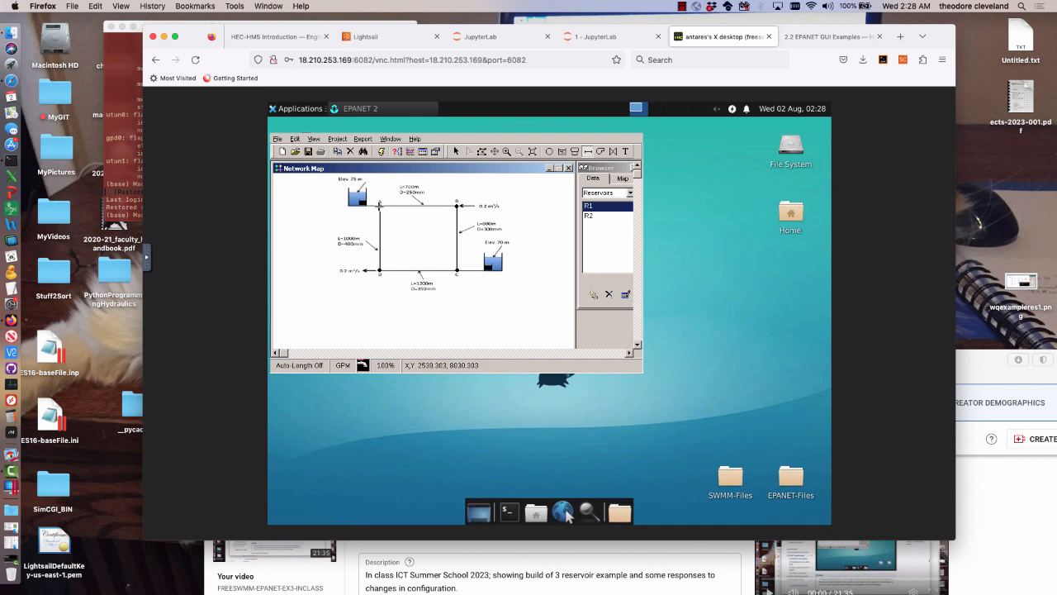
{"action": "left_click", "coordinate": [379, 206]}
{"action": "left_click", "coordinate": [457, 205]}
{"action": "left_click", "coordinate": [458, 205]}
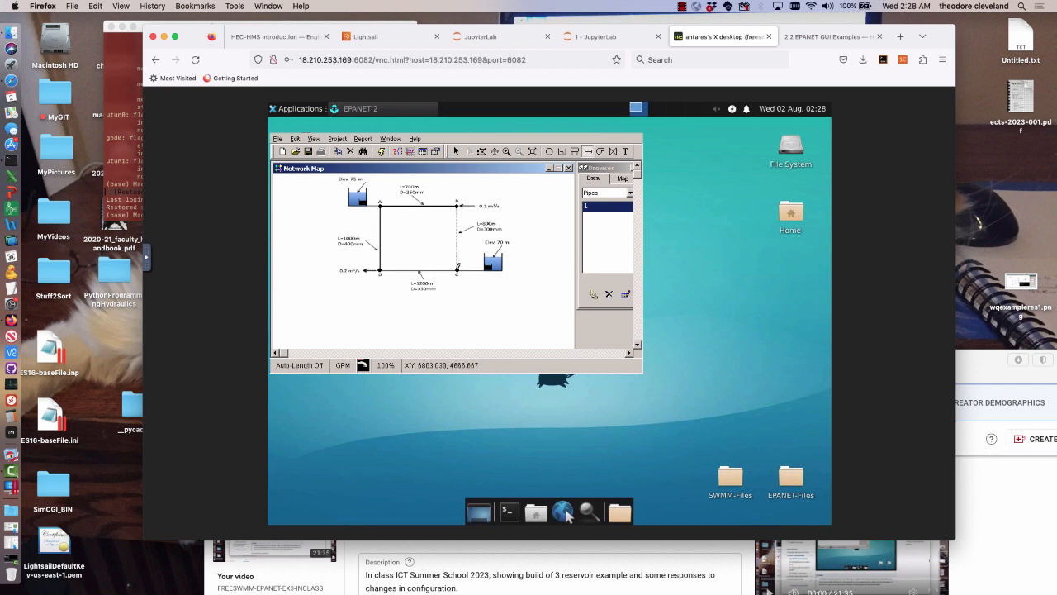
{"action": "left_click", "coordinate": [457, 269]}
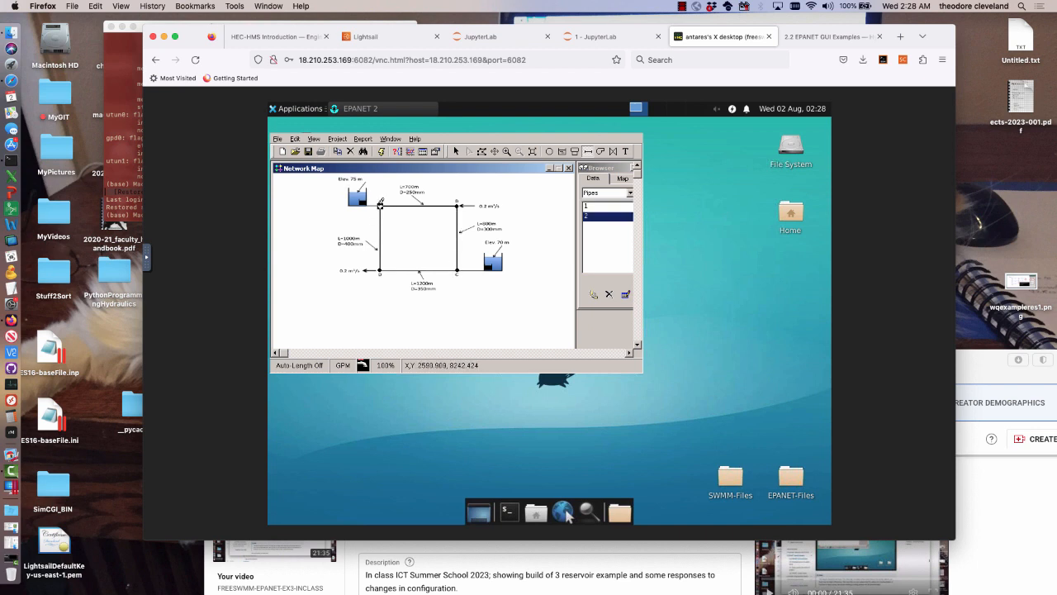
{"action": "left_click", "coordinate": [380, 205]}
{"action": "left_click", "coordinate": [380, 269]}
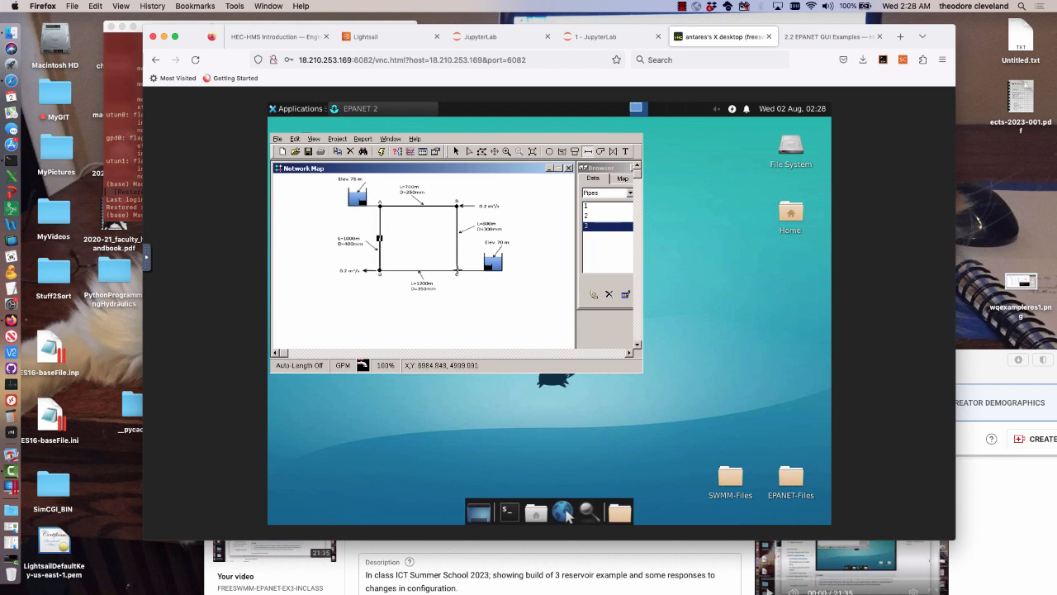
{"action": "left_click", "coordinate": [457, 269]}
{"action": "left_click", "coordinate": [379, 269]}
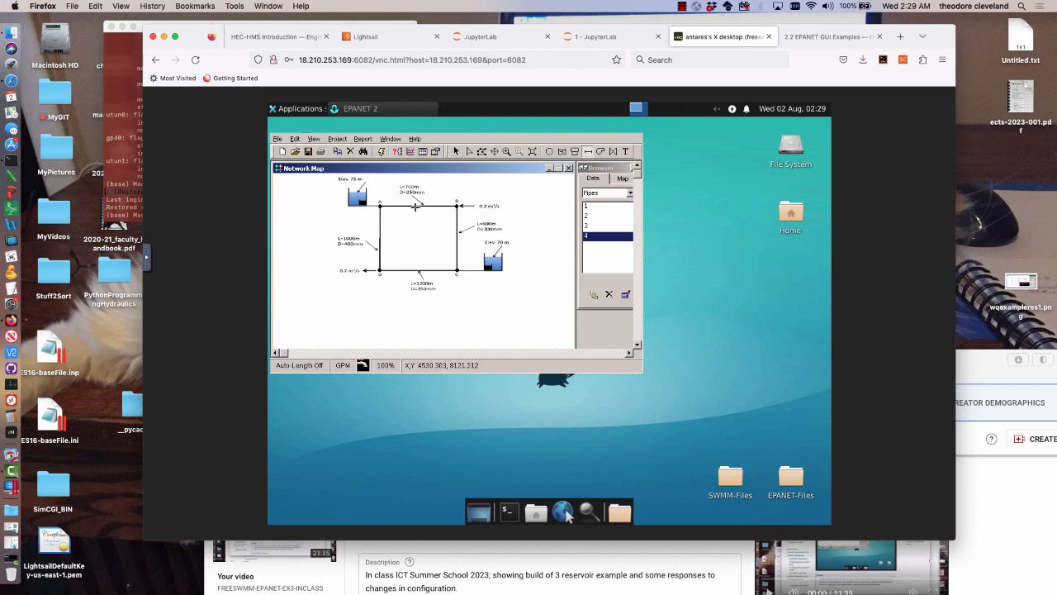
Give the A–B pipe along the loop's upper side length 700, diameter 250 and roughness 0.1
{"action": "left_click", "coordinate": [456, 151]}
{"action": "double_click", "coordinate": [418, 206]}
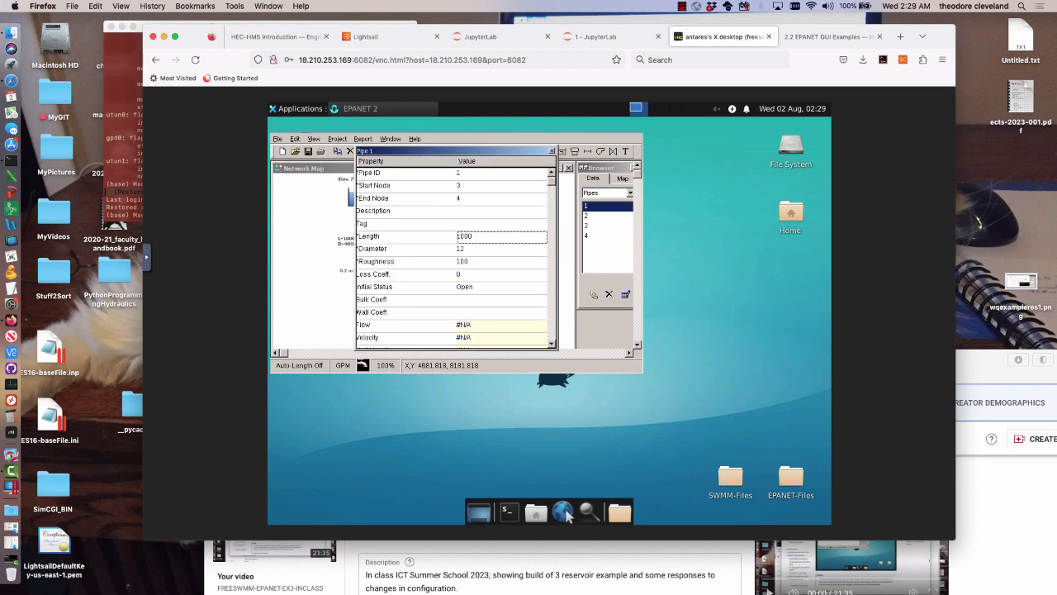
{"action": "type", "text": "700"}
{"action": "left_click", "coordinate": [479, 249]}
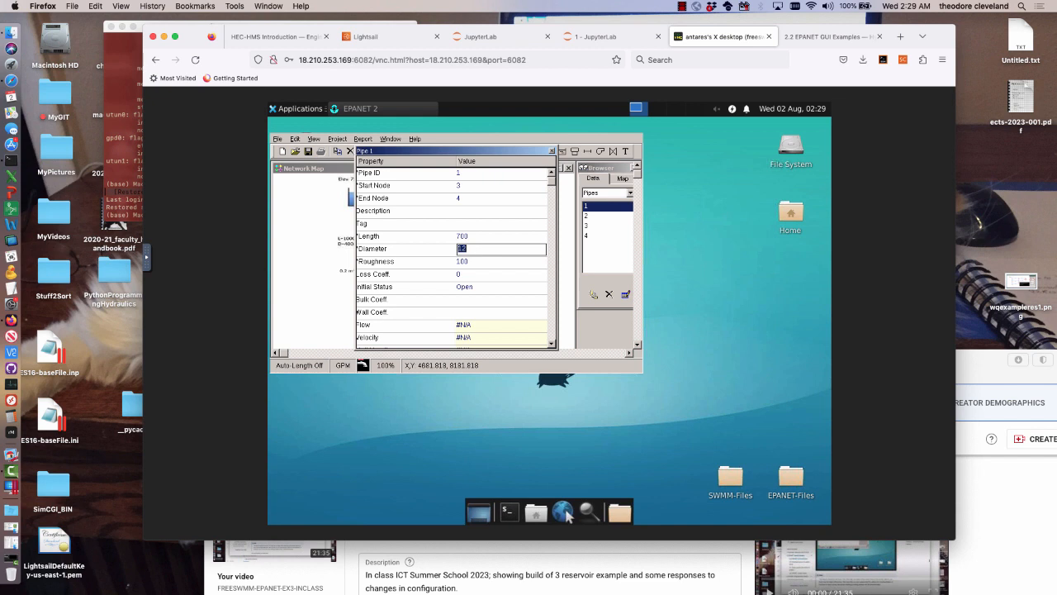
{"action": "type", "text": "250"}
{"action": "left_click", "coordinate": [493, 261]}
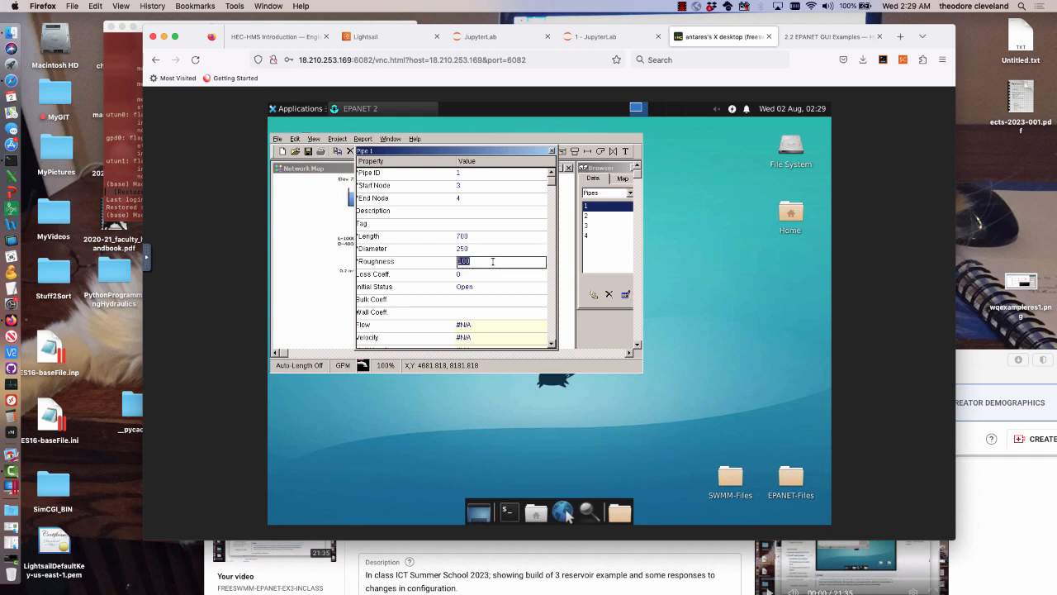
{"action": "type", "text": "0.1"}
{"action": "left_click", "coordinate": [551, 152]}
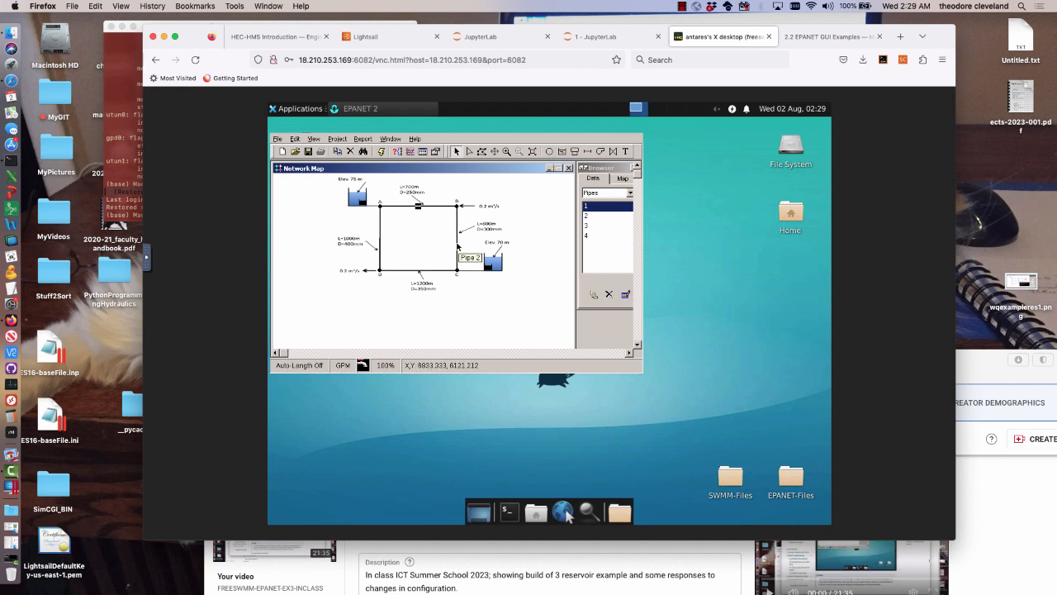
Set the B–C pipe's length to 800 and diameter to 300, and replace its roughness value
{"action": "double_click", "coordinate": [457, 246]}
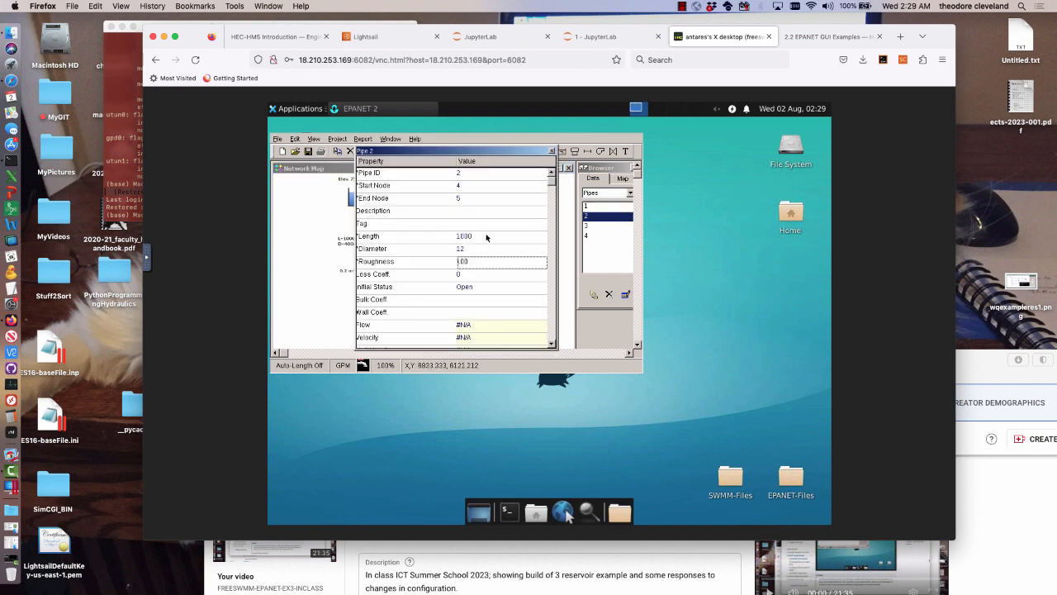
{"action": "left_click", "coordinate": [486, 238]}
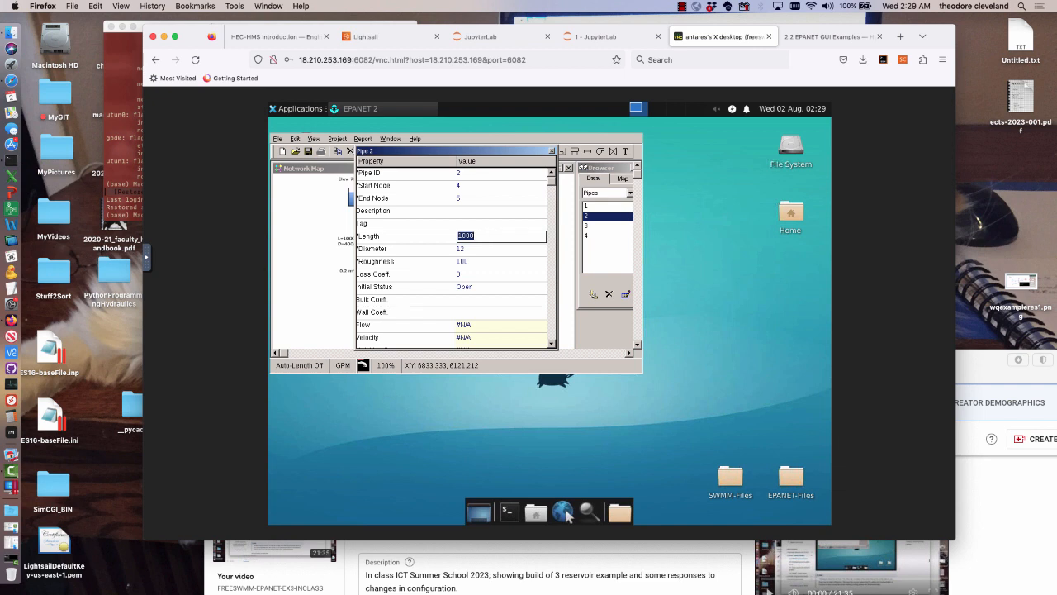
{"action": "type", "text": "800"}
{"action": "left_click", "coordinate": [486, 248]}
{"action": "type", "text": "3"}
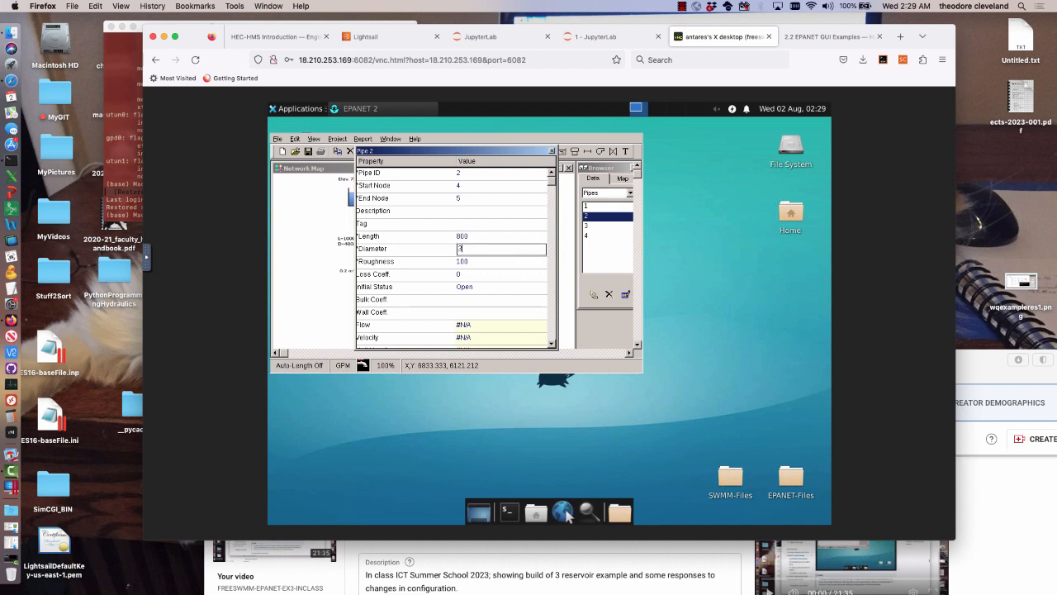
{"action": "type", "text": "00"}
{"action": "left_click", "coordinate": [483, 261]}
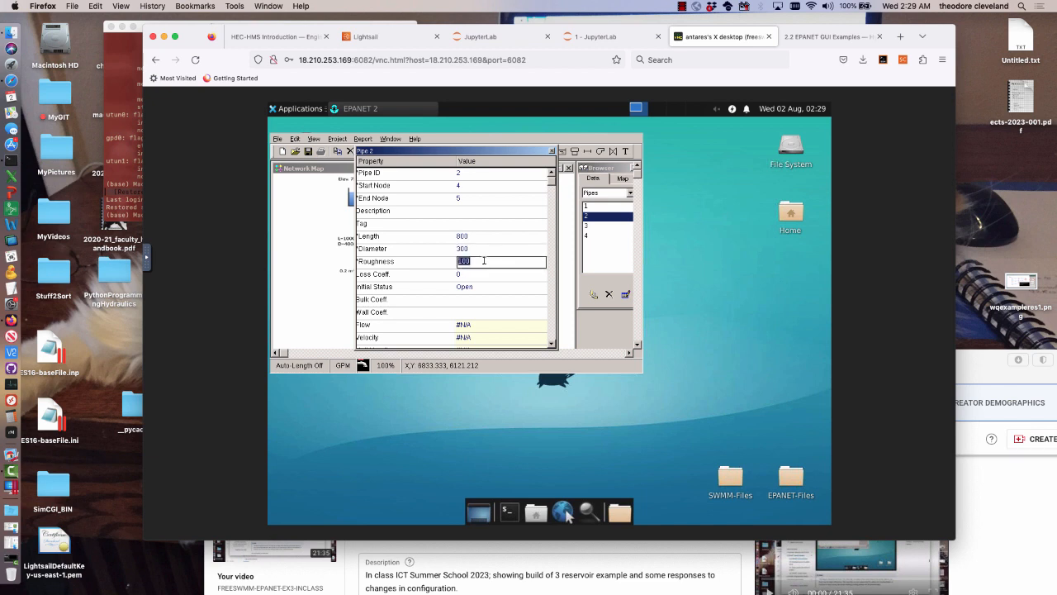
{"action": "key", "text": "BackSpace"}
{"action": "type", "text": "1"}
{"action": "left_click", "coordinate": [551, 152]}
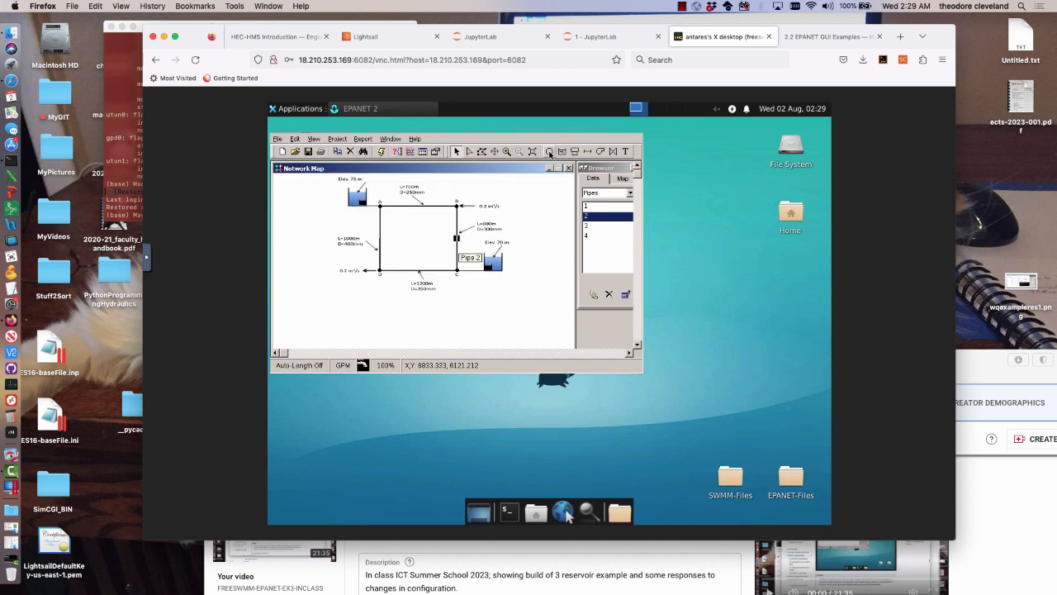
Give the C–D pipe along the loop's lower side length 1200, diameter 350 and roughness 0.1
{"action": "left_click", "coordinate": [433, 274]}
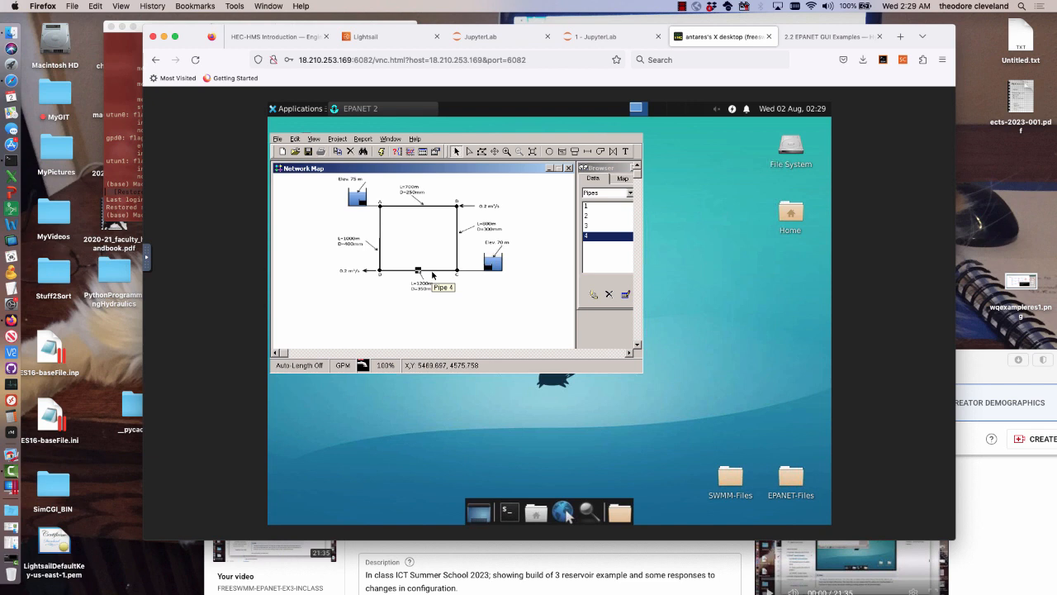
{"action": "double_click", "coordinate": [432, 273]}
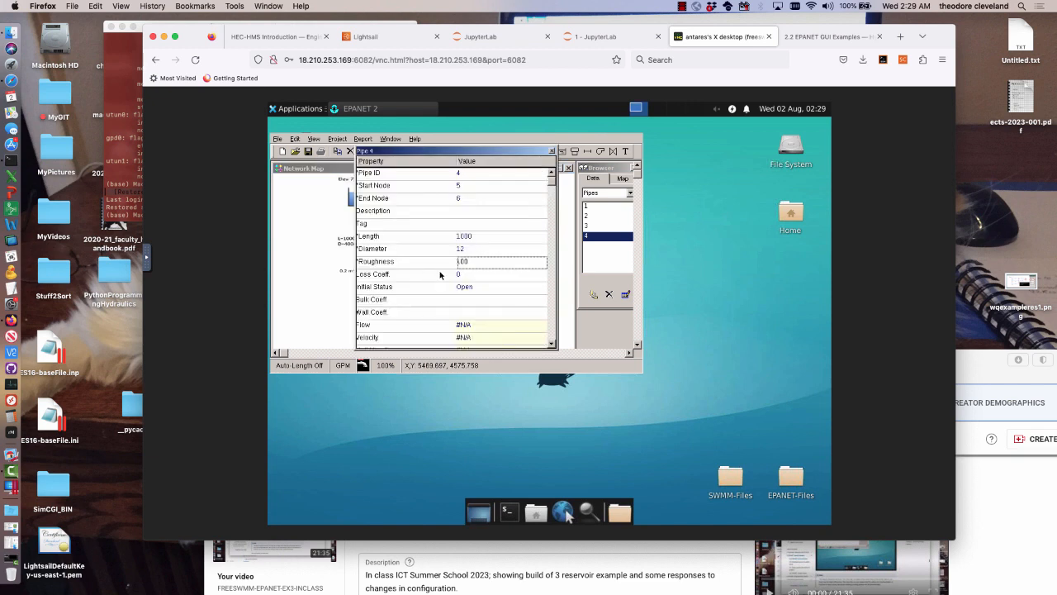
{"action": "left_click", "coordinate": [497, 237]}
{"action": "type", "text": "120"}
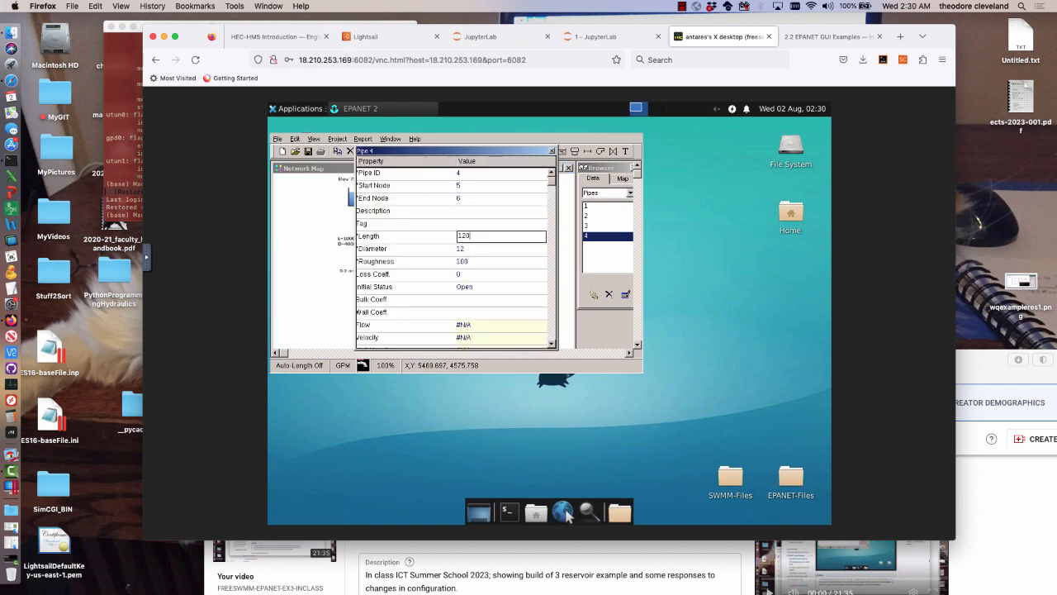
{"action": "type", "text": "0"}
{"action": "left_click", "coordinate": [490, 248]}
{"action": "type", "text": "350"}
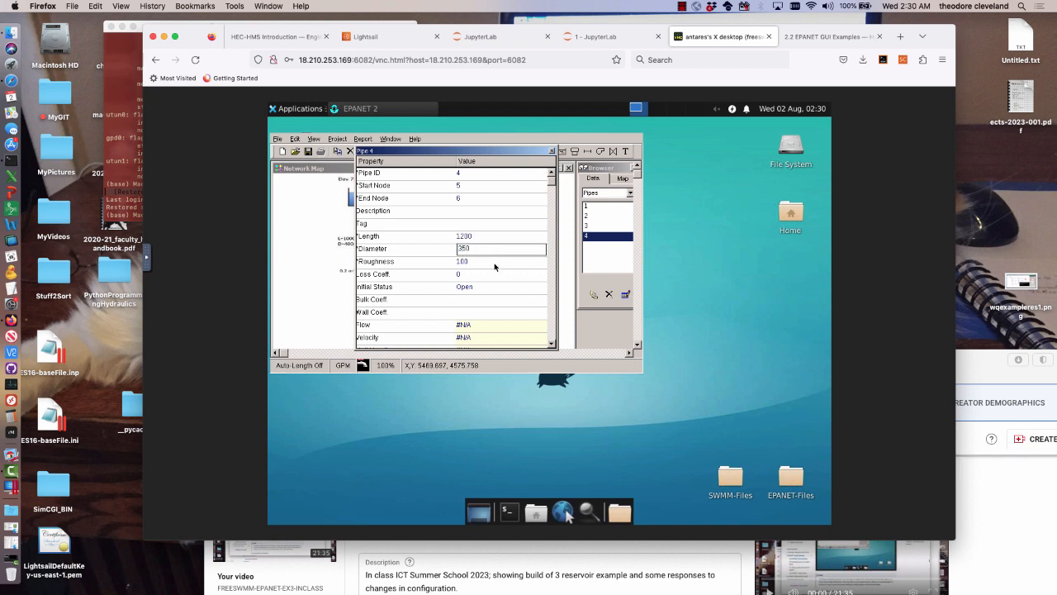
{"action": "left_click", "coordinate": [496, 266]}
{"action": "type", "text": "0"}
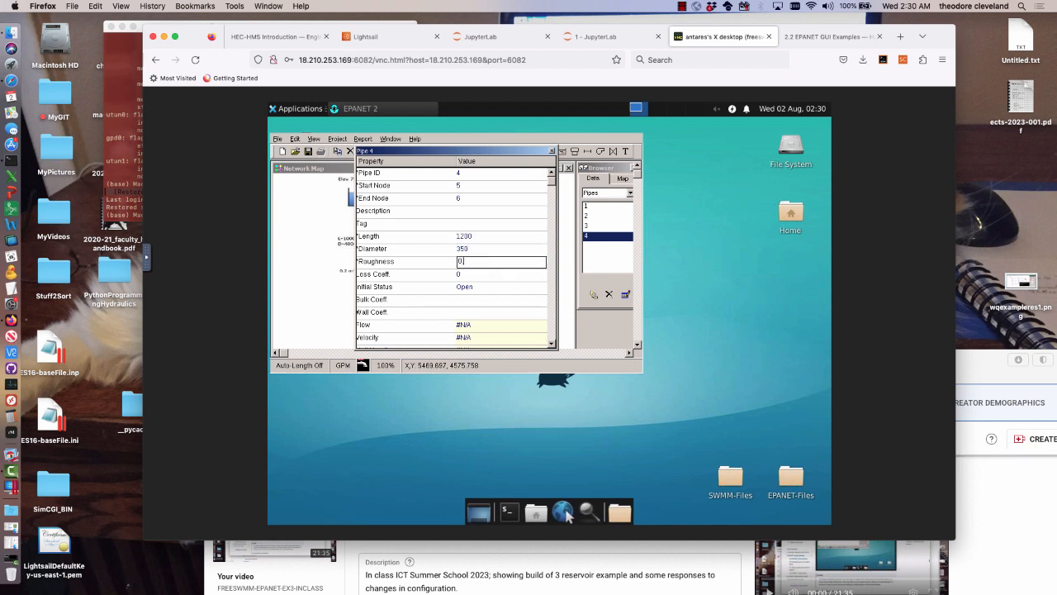
{"action": "type", "text": ".1"}
{"action": "left_click", "coordinate": [552, 152]}
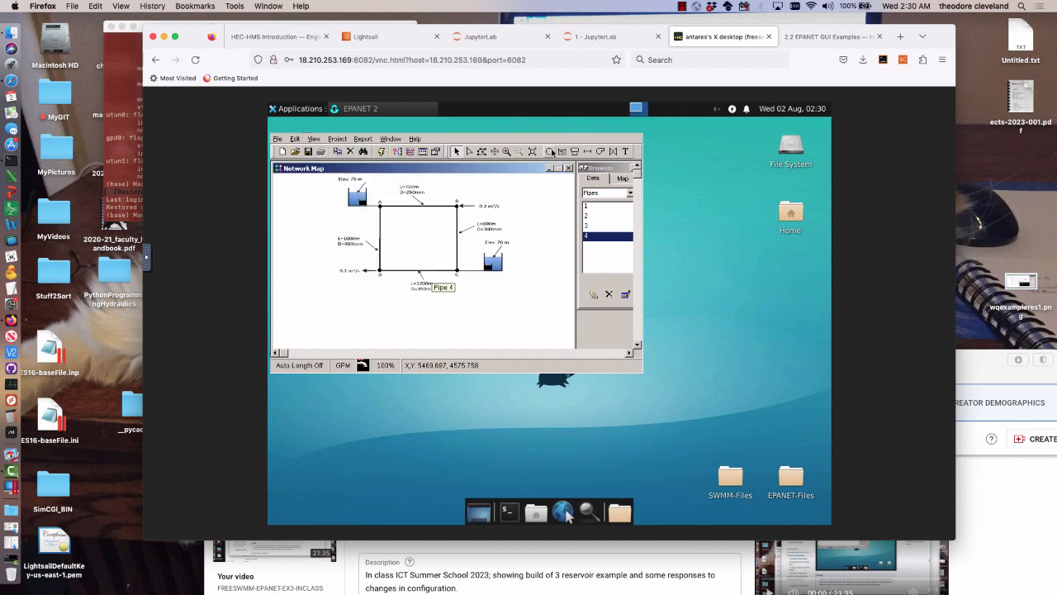
Set the A–D pipe's diameter to 400 and its roughness to 0.1
{"action": "double_click", "coordinate": [381, 252]}
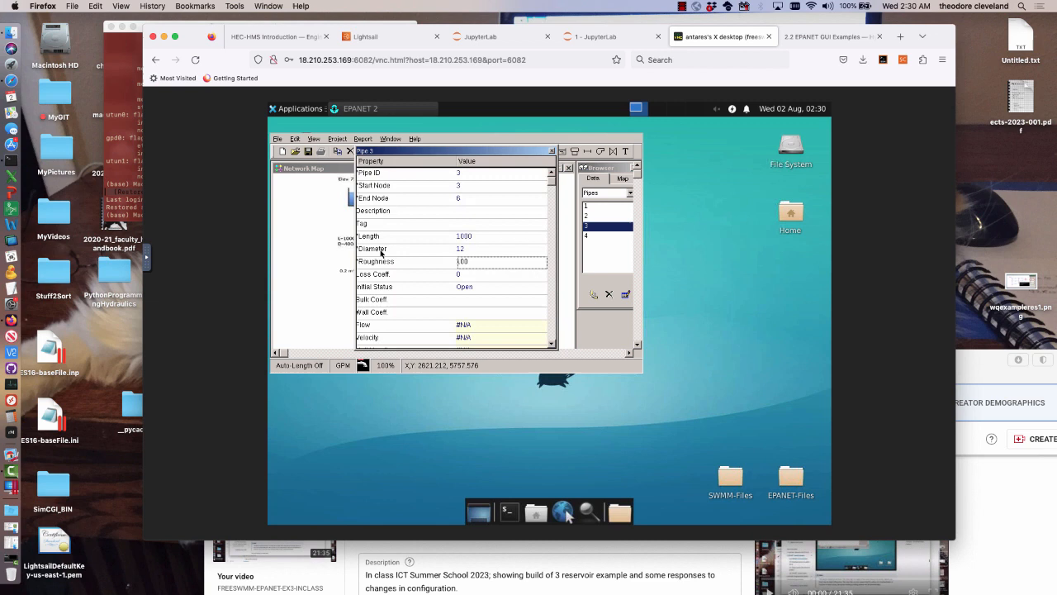
{"action": "left_click", "coordinate": [480, 249]}
{"action": "type", "text": "400"}
{"action": "key", "text": "Down"}
{"action": "type", "text": "0.1"}
{"action": "left_click", "coordinate": [552, 151]}
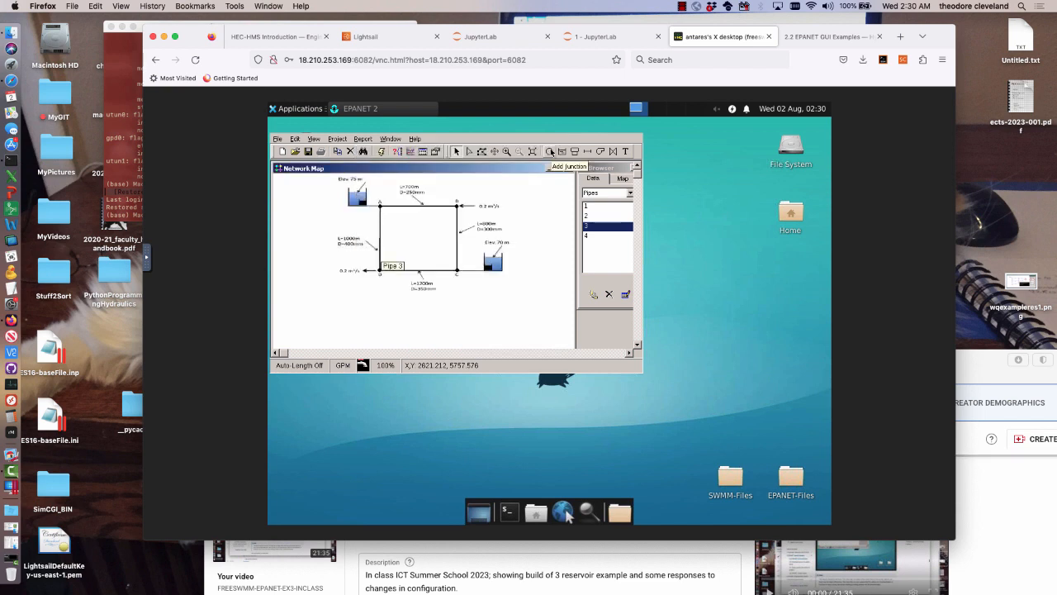
Set the base demand of corner junction B to -0.2 for its inflow
{"action": "double_click", "coordinate": [456, 205]}
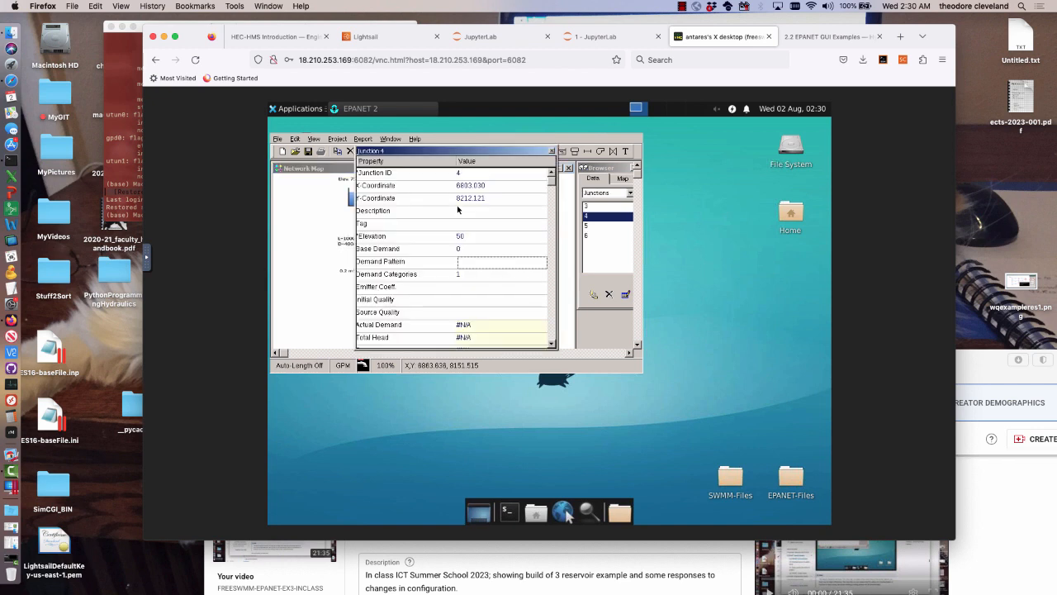
{"action": "left_click", "coordinate": [475, 249]}
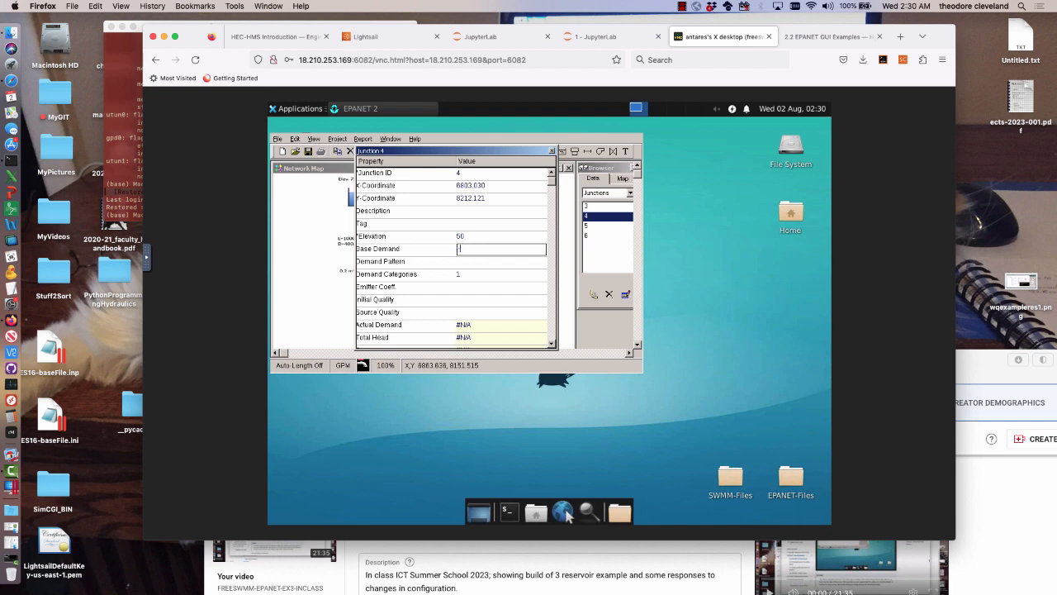
{"action": "type", "text": "6"}
{"action": "left_click", "coordinate": [552, 152]}
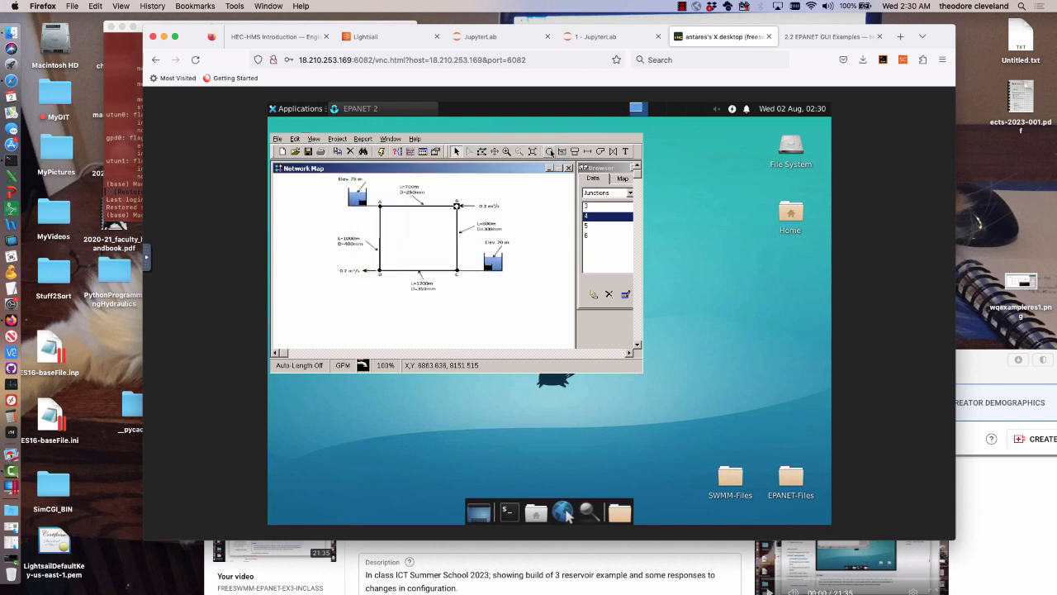
Set the base demand of corner junction D to 0.2 for its outflow
{"action": "double_click", "coordinate": [380, 274]}
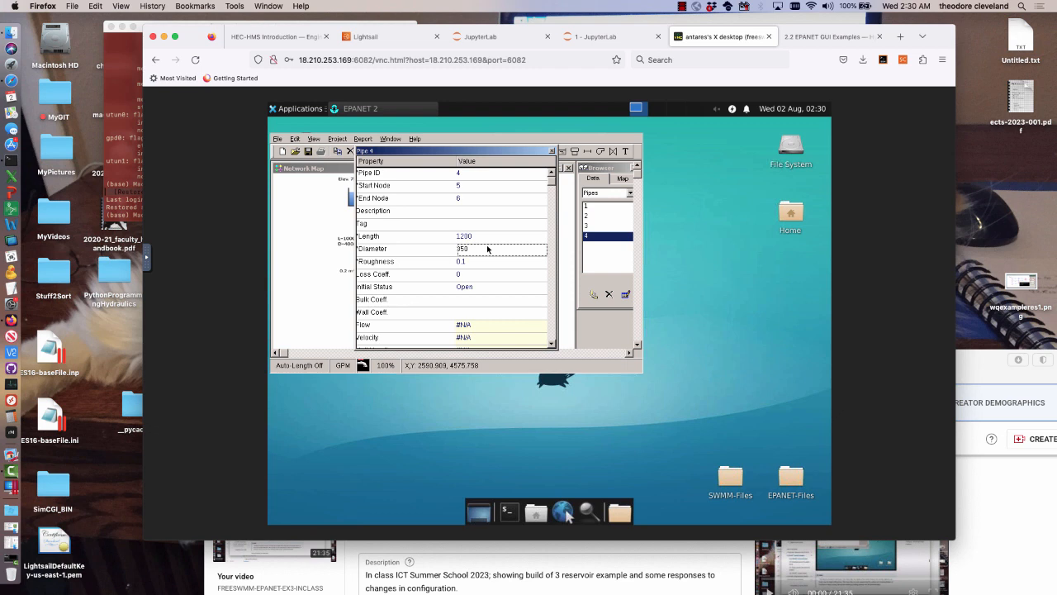
{"action": "left_click", "coordinate": [551, 150]}
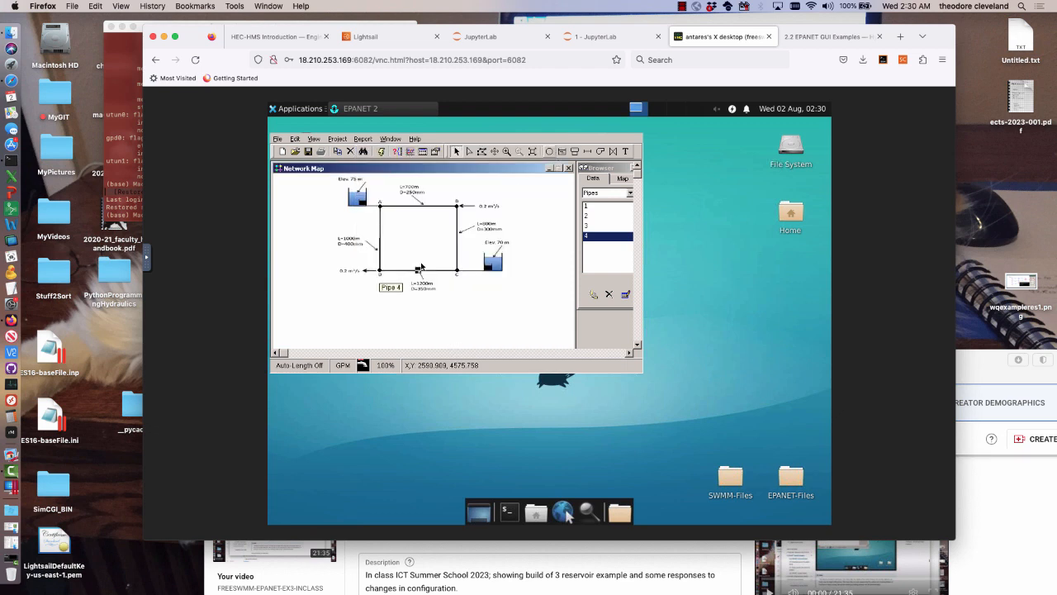
{"action": "left_click", "coordinate": [380, 272]}
{"action": "double_click", "coordinate": [380, 272]}
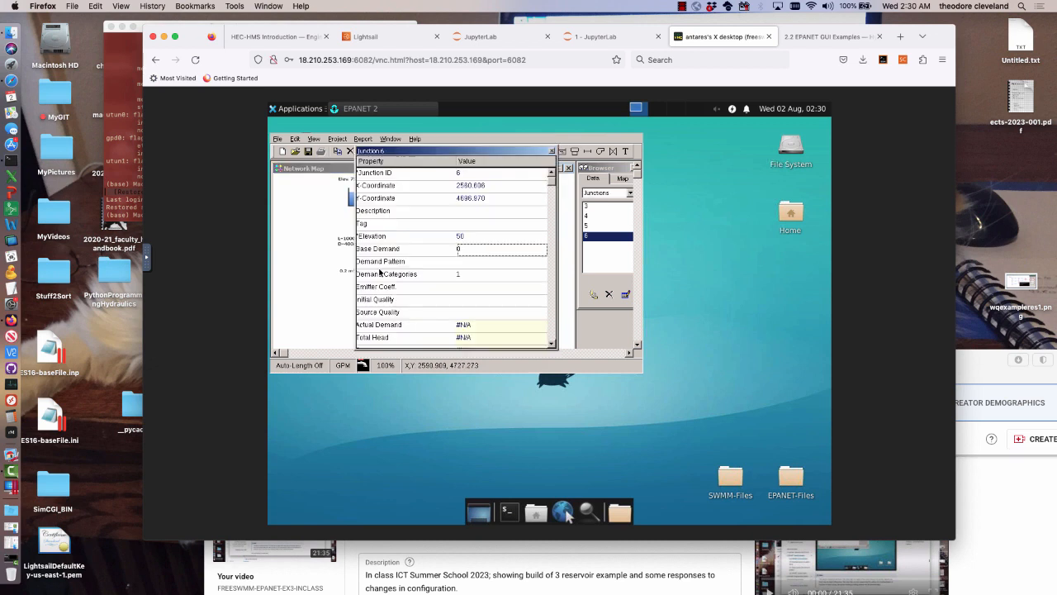
{"action": "left_click", "coordinate": [482, 254]}
{"action": "type", "text": ".2"}
{"action": "left_click", "coordinate": [552, 152]}
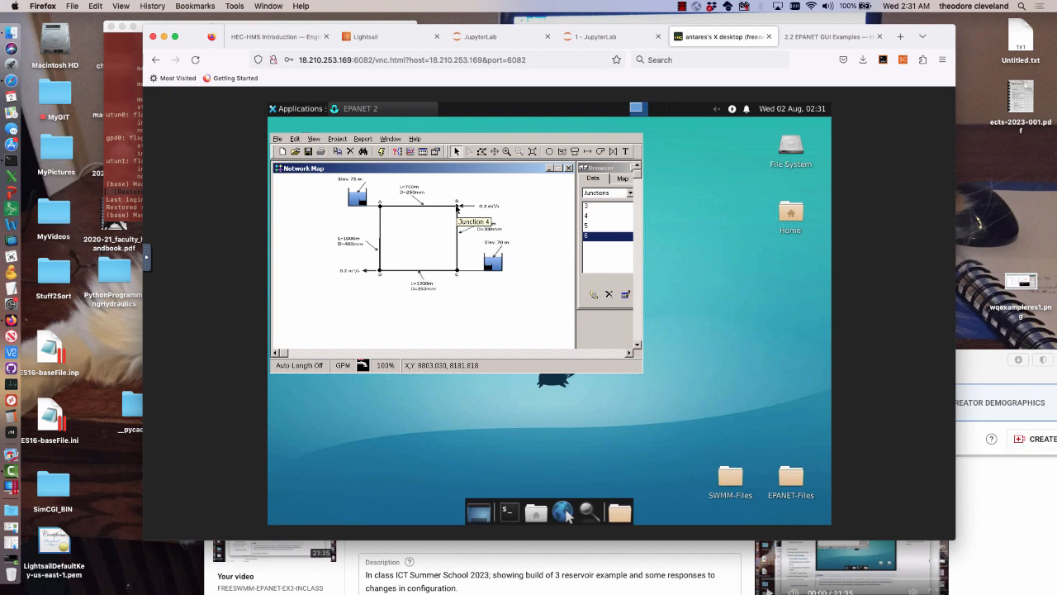
Replace the base demand at junction B that represents the 0.2 m³/s inflow
{"action": "left_click", "coordinate": [456, 206]}
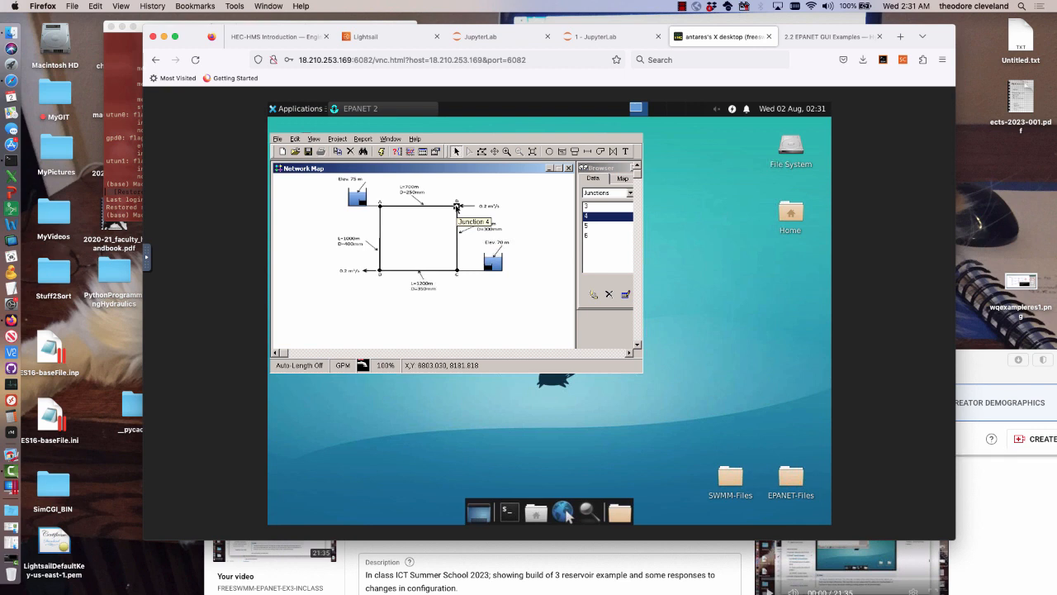
{"action": "double_click", "coordinate": [456, 206]}
{"action": "left_click", "coordinate": [473, 248]}
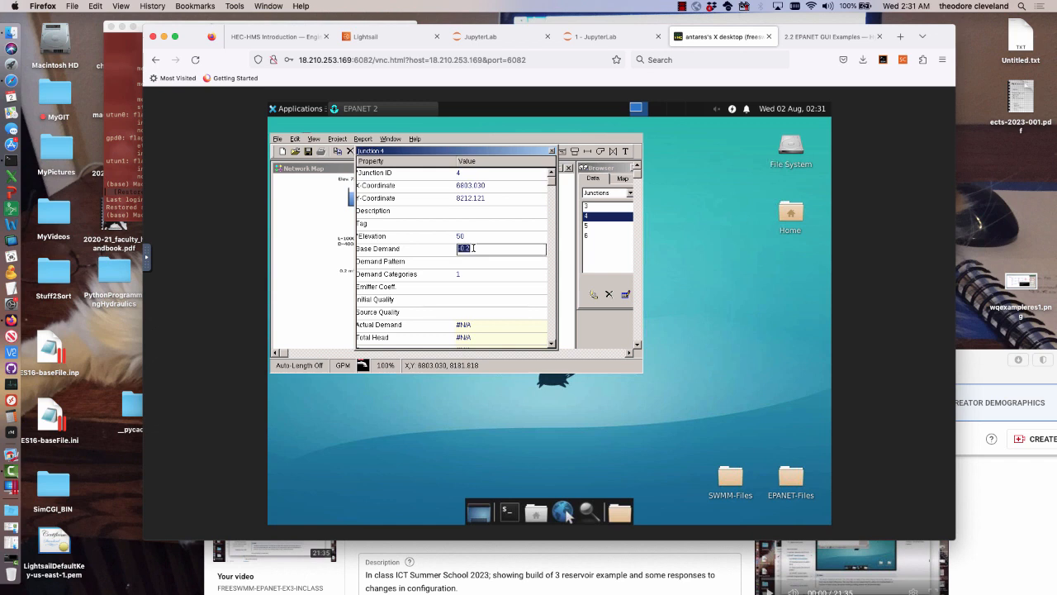
{"action": "left_click", "coordinate": [473, 248]}
{"action": "type", "text": "200"}
{"action": "left_click", "coordinate": [551, 151]}
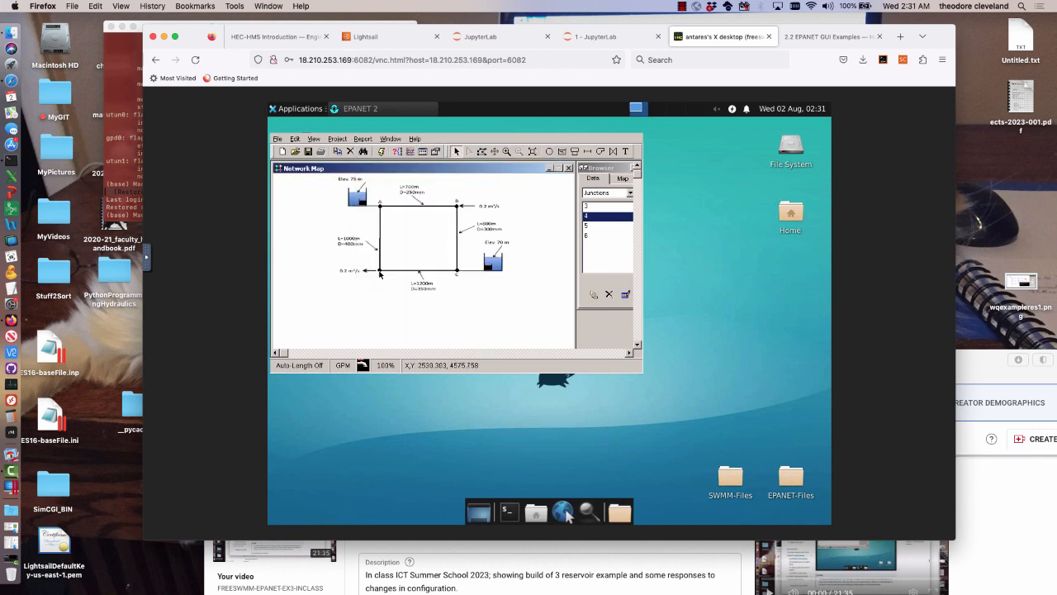
Set the base demand of junction D to 200 for its 0.2 m³/s outflow
{"action": "double_click", "coordinate": [395, 271]}
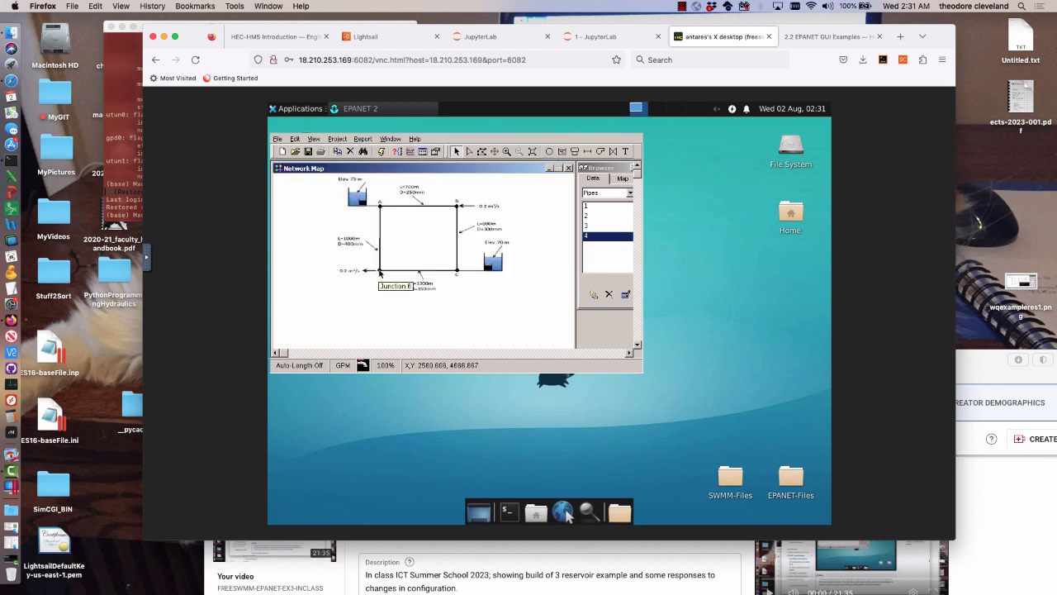
{"action": "double_click", "coordinate": [379, 271]}
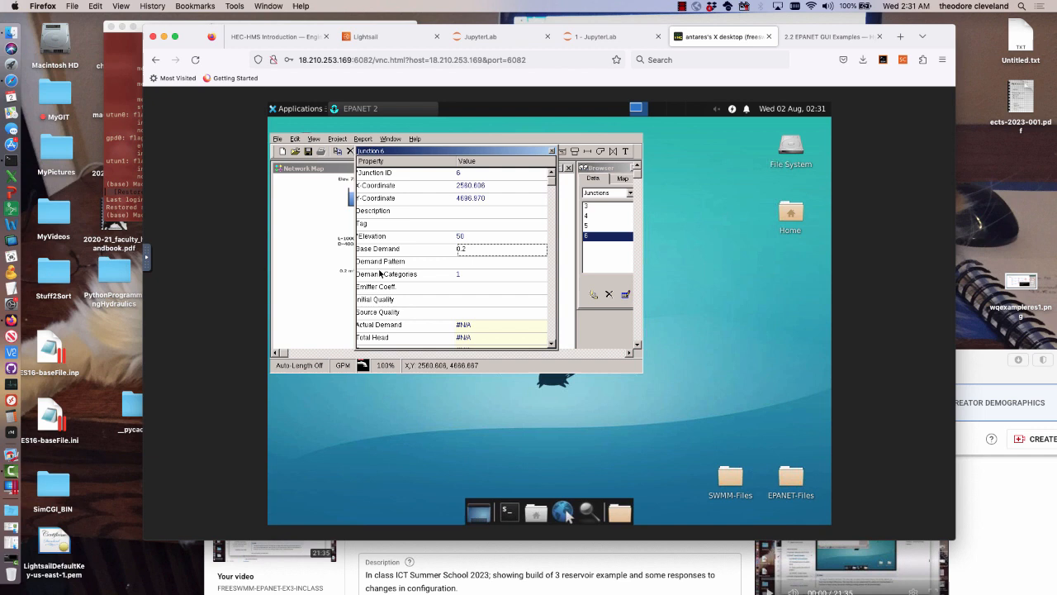
{"action": "left_click", "coordinate": [483, 247]}
{"action": "type", "text": "200"}
{"action": "left_click", "coordinate": [551, 151]}
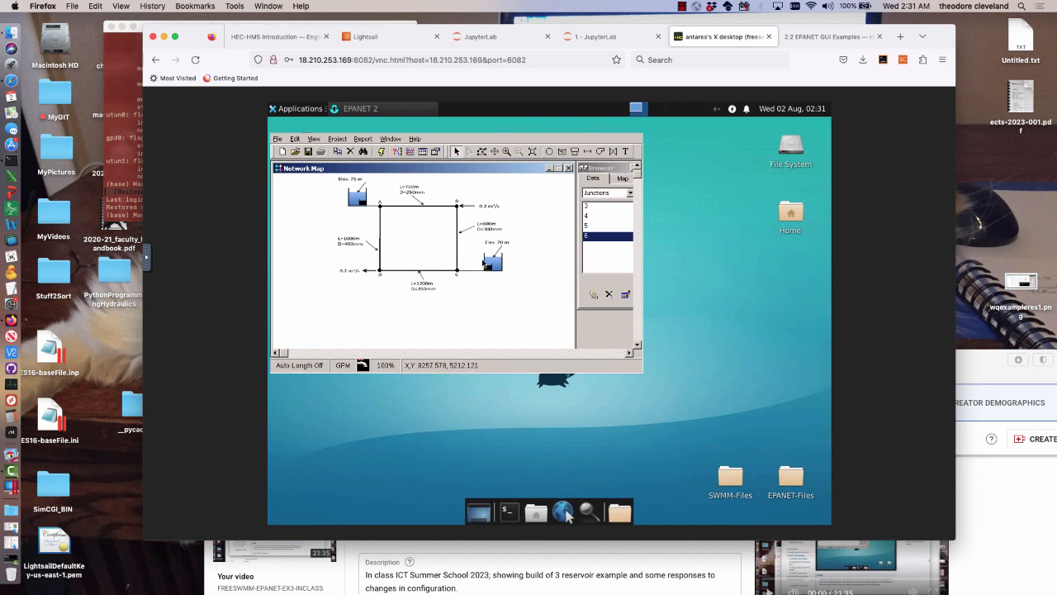
Draw connecting pipes from junction C to reservoir R2 and from reservoir R1 to junction A
{"action": "left_click", "coordinate": [588, 151]}
{"action": "left_click", "coordinate": [456, 270]}
{"action": "left_click", "coordinate": [489, 268]}
{"action": "left_click", "coordinate": [489, 265]}
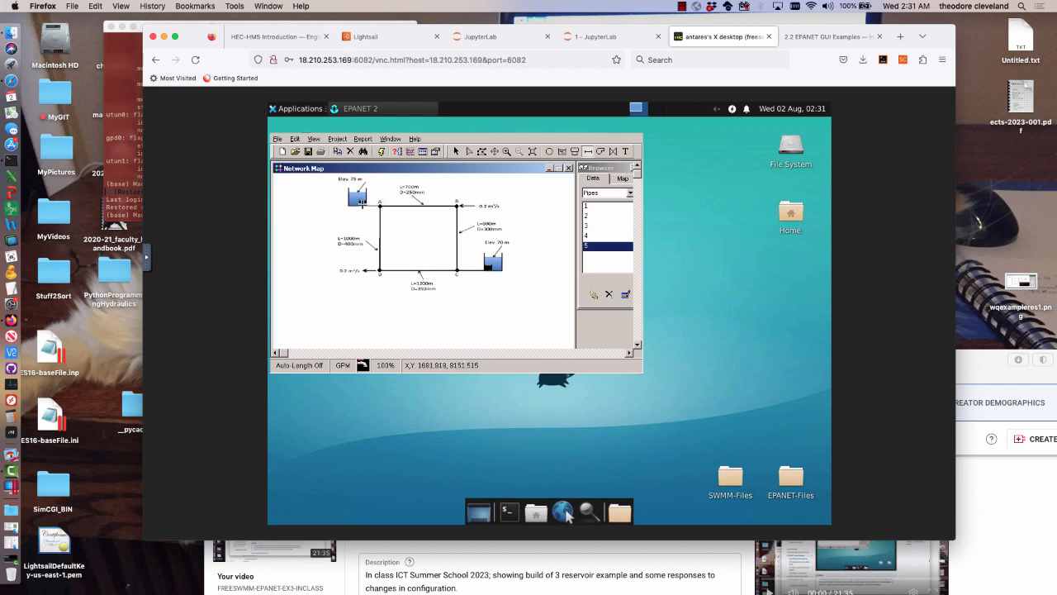
{"action": "left_click", "coordinate": [364, 201]}
{"action": "left_click", "coordinate": [379, 205]}
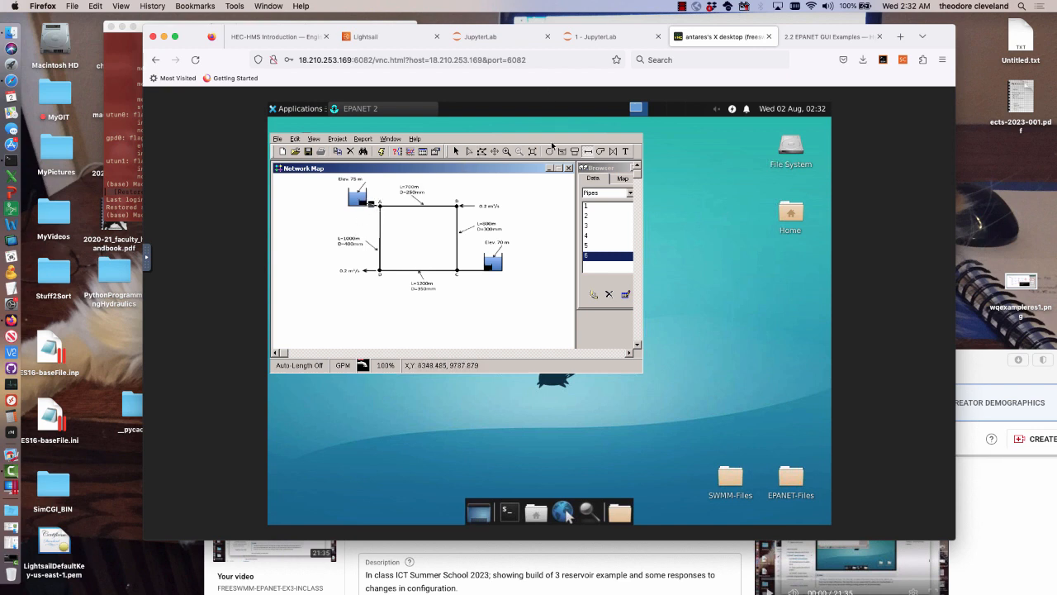
Give the pipe from reservoir R1 to junction A length 10, diameter 900 and roughness 0.1, and move its property window aside
{"action": "left_click", "coordinate": [456, 151]}
{"action": "double_click", "coordinate": [372, 207]}
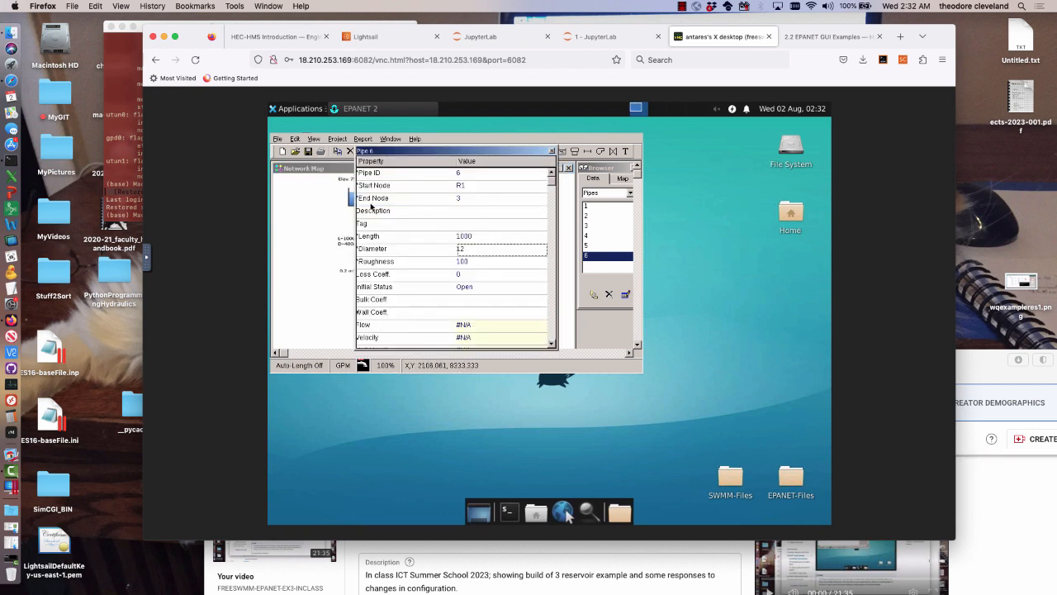
{"action": "key", "text": "Up"}
{"action": "type", "text": "10"}
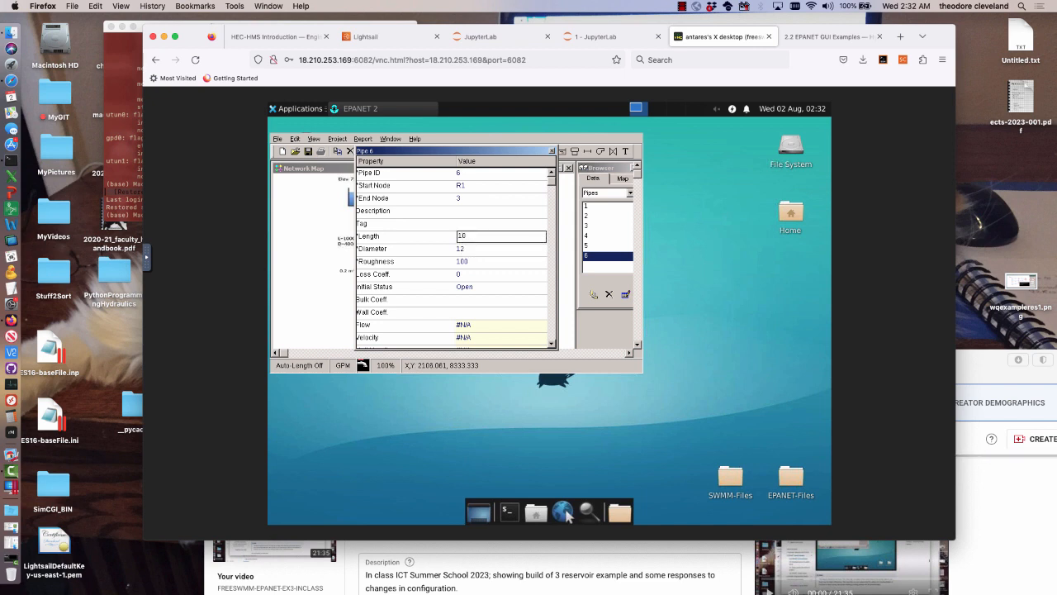
{"action": "key", "text": "Return"}
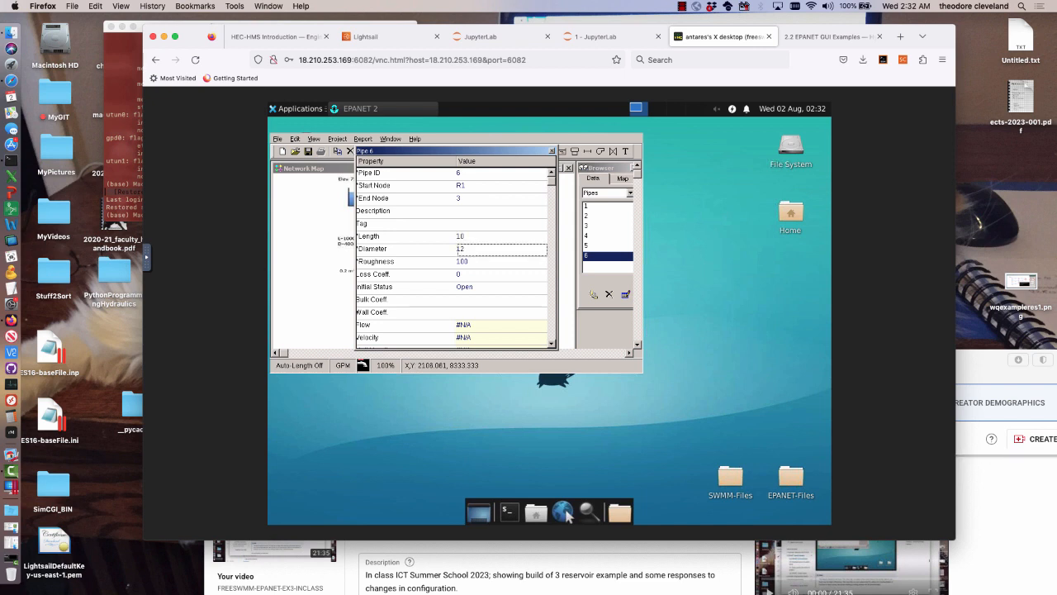
{"action": "type", "text": "900"}
{"action": "key", "text": "Return"}
{"action": "type", "text": "0"}
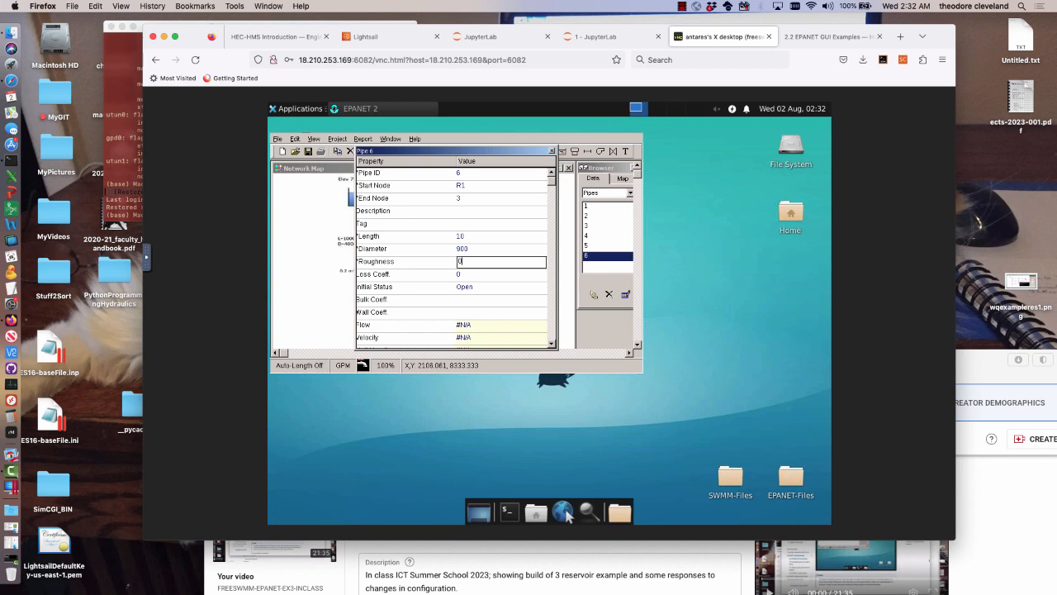
{"action": "type", "text": ".1"}
{"action": "left_click_drag", "start_coordinate": [524, 150], "coordinate": [403, 134]}
{"action": "left_click_drag", "start_coordinate": [429, 131], "coordinate": [453, 127]}
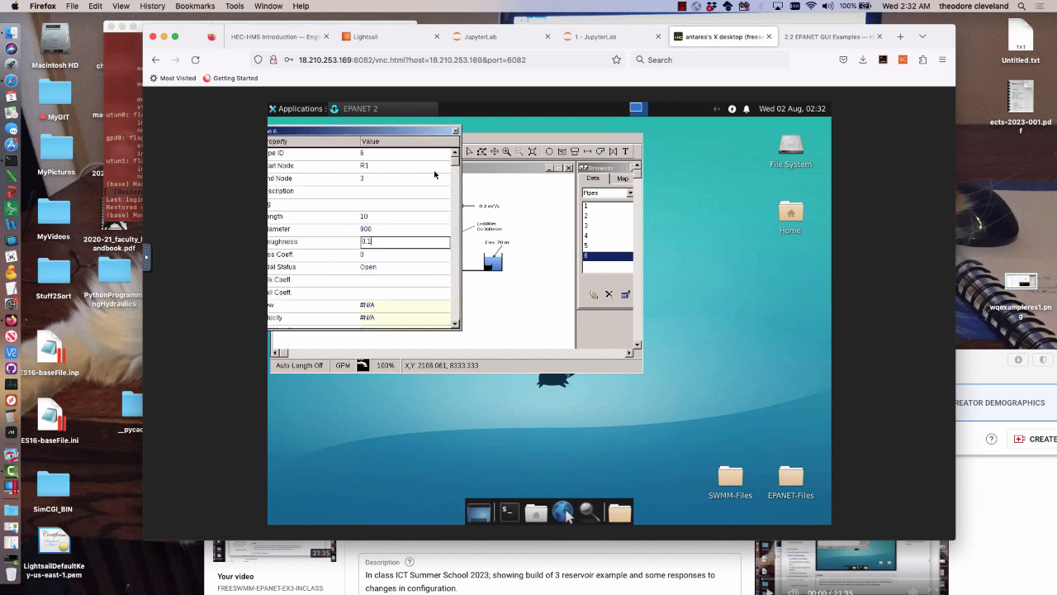
Set the pipe from junction C to reservoir R2 to length 10 and diameter 900, replace its roughness, and close its properties
{"action": "left_click", "coordinate": [476, 270]}
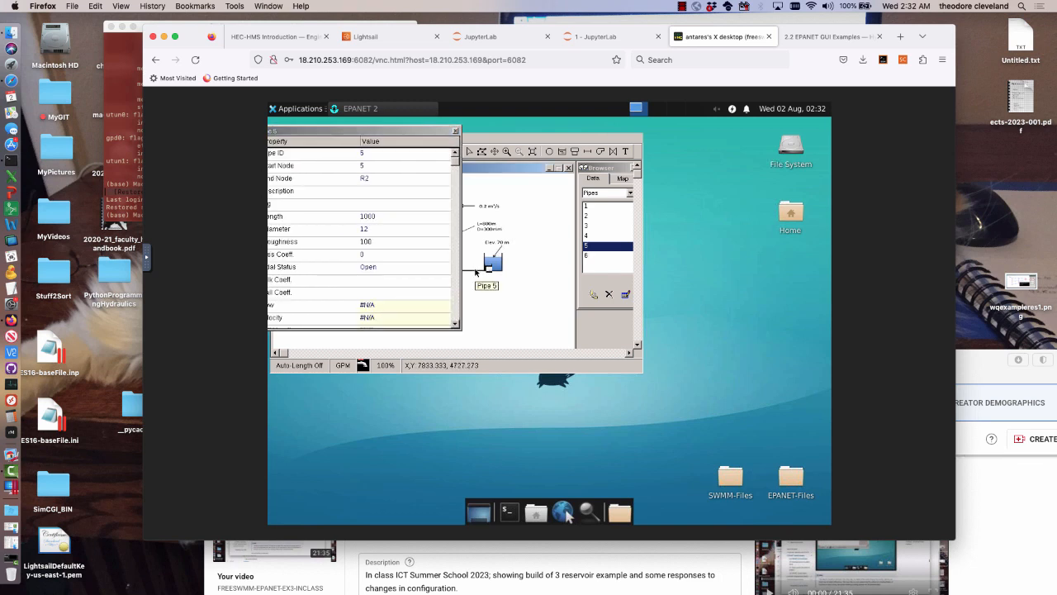
{"action": "left_click", "coordinate": [393, 216]}
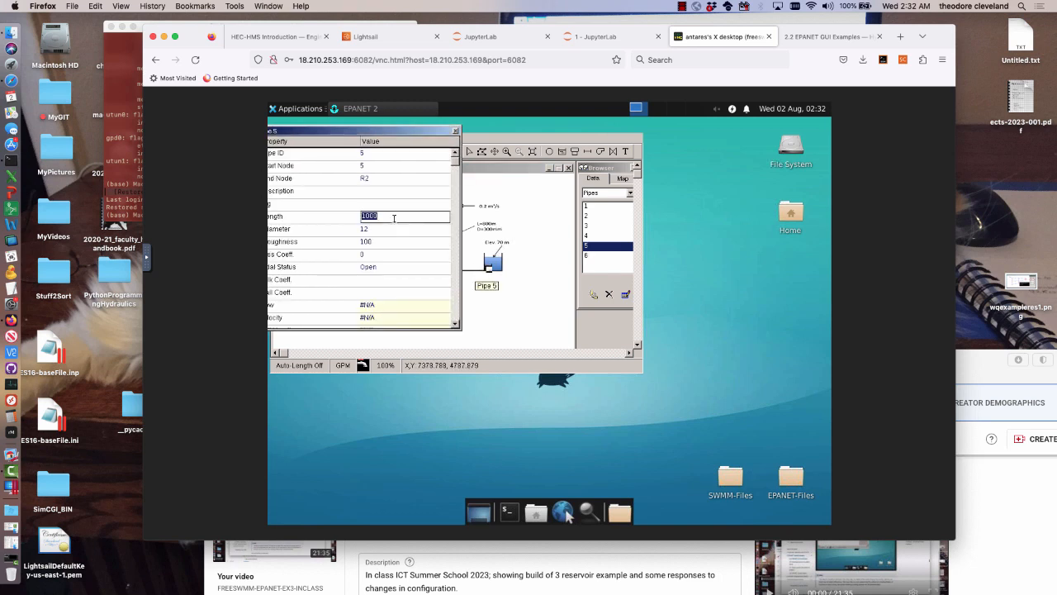
{"action": "type", "text": "1"}
{"action": "left_click", "coordinate": [403, 230]}
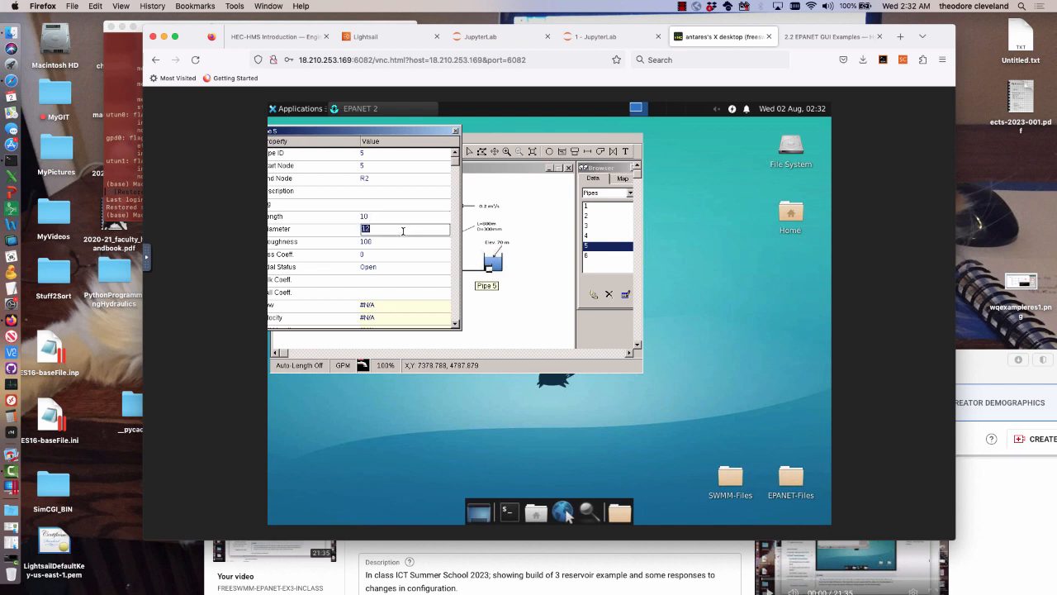
{"action": "type", "text": "900"}
{"action": "key", "text": "Return"}
{"action": "type", "text": "0."}
{"action": "left_click", "coordinate": [455, 130]}
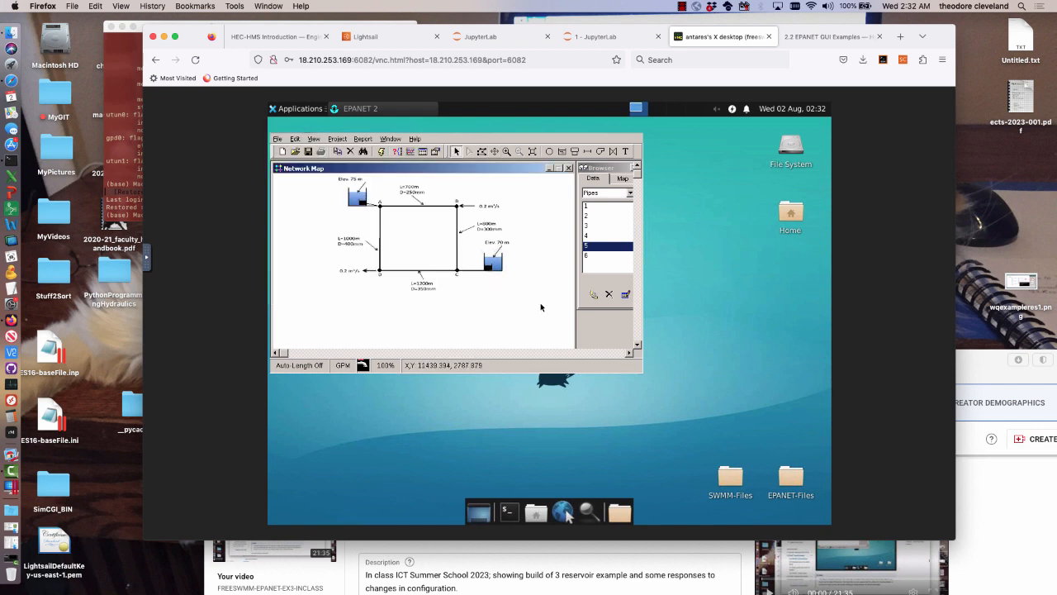
Set the project's hydraulic defaults to LPS flow units and the D-W headloss formula
{"action": "left_click", "coordinate": [338, 137]}
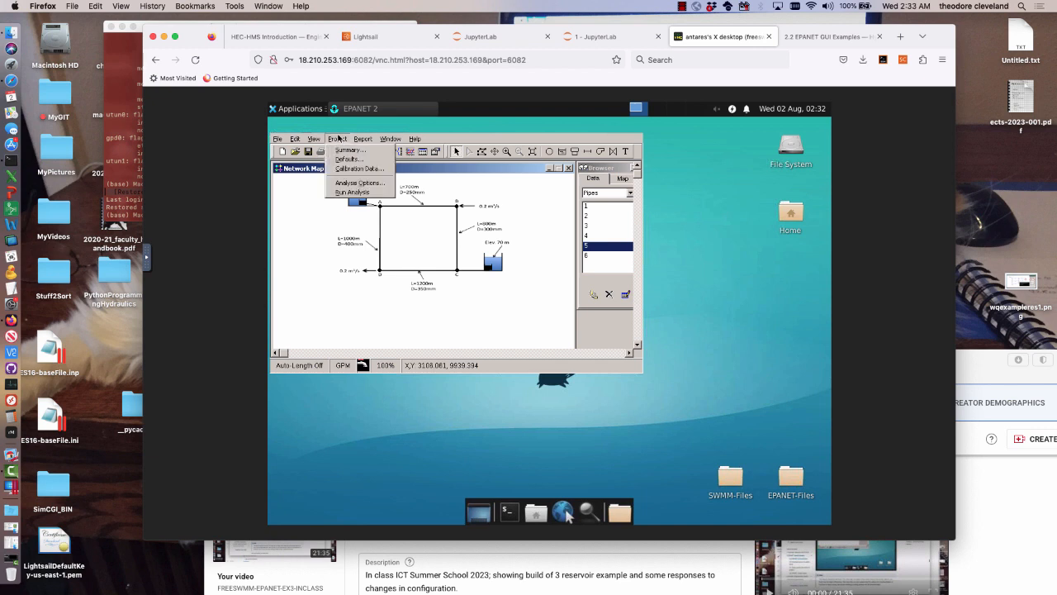
{"action": "left_click", "coordinate": [341, 161]}
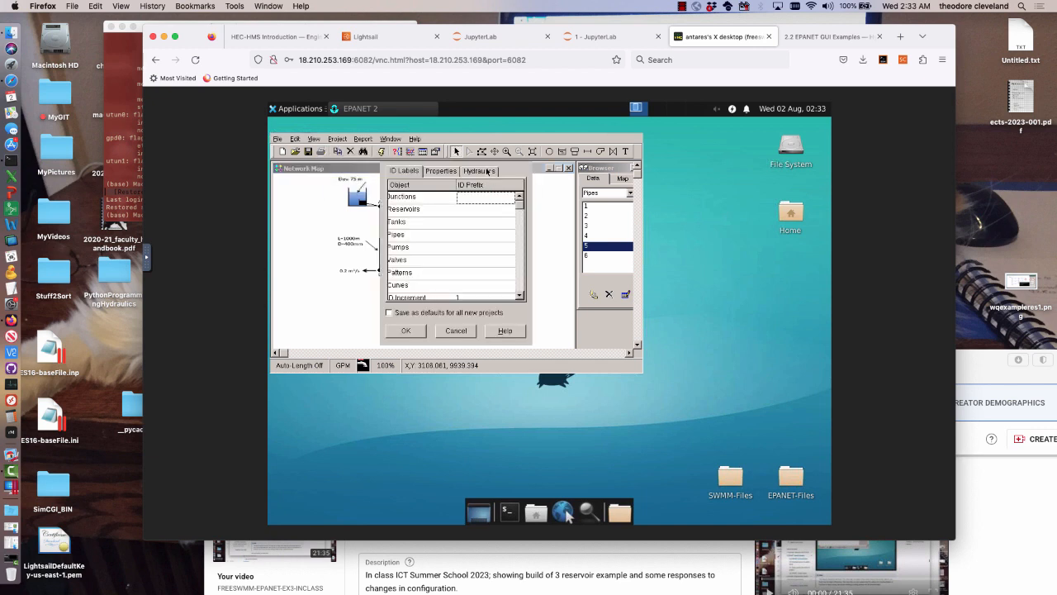
{"action": "left_click", "coordinate": [488, 171]}
{"action": "left_click", "coordinate": [496, 199]}
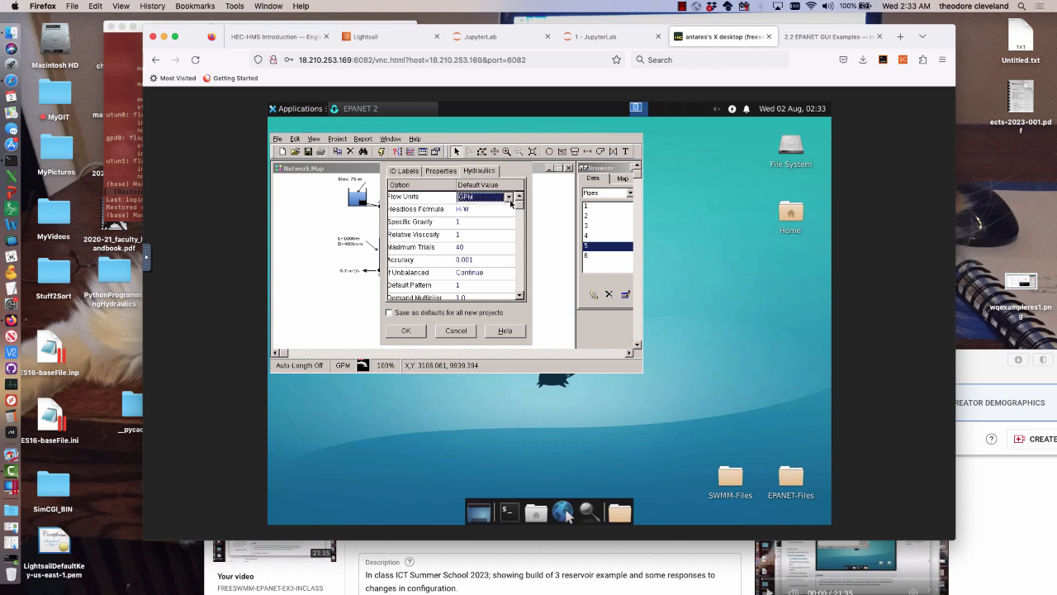
{"action": "left_click", "coordinate": [509, 198]}
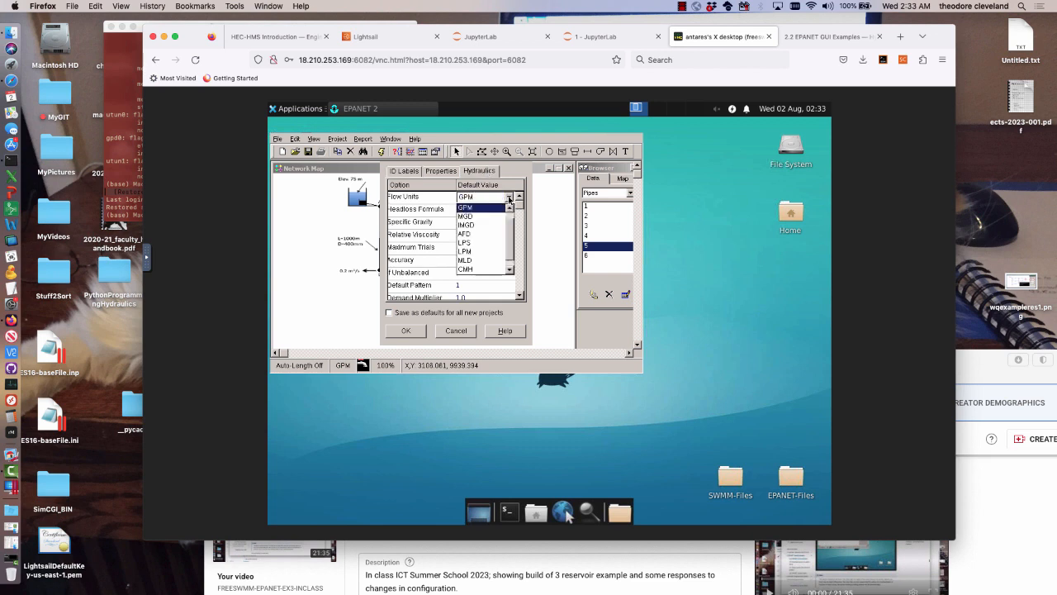
{"action": "left_click", "coordinate": [486, 242]}
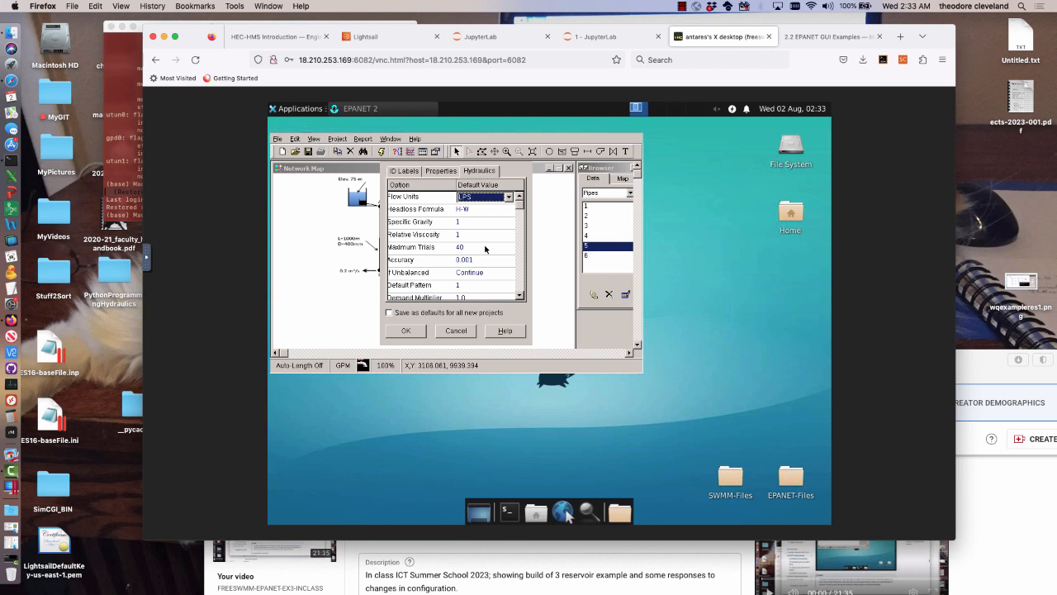
{"action": "left_click", "coordinate": [504, 213]}
{"action": "left_click", "coordinate": [509, 212]}
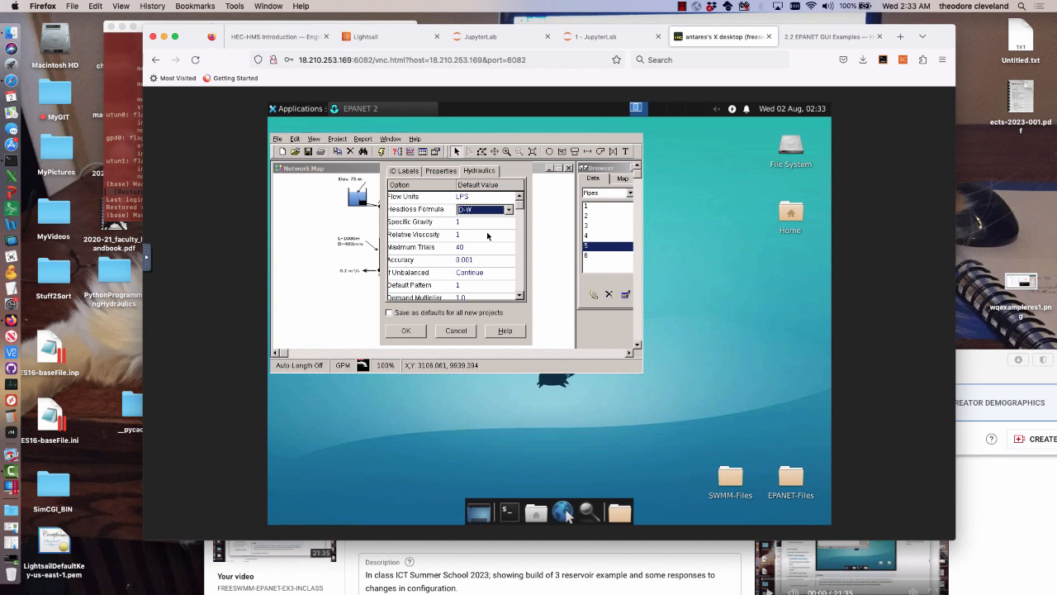
{"action": "left_click", "coordinate": [404, 330]}
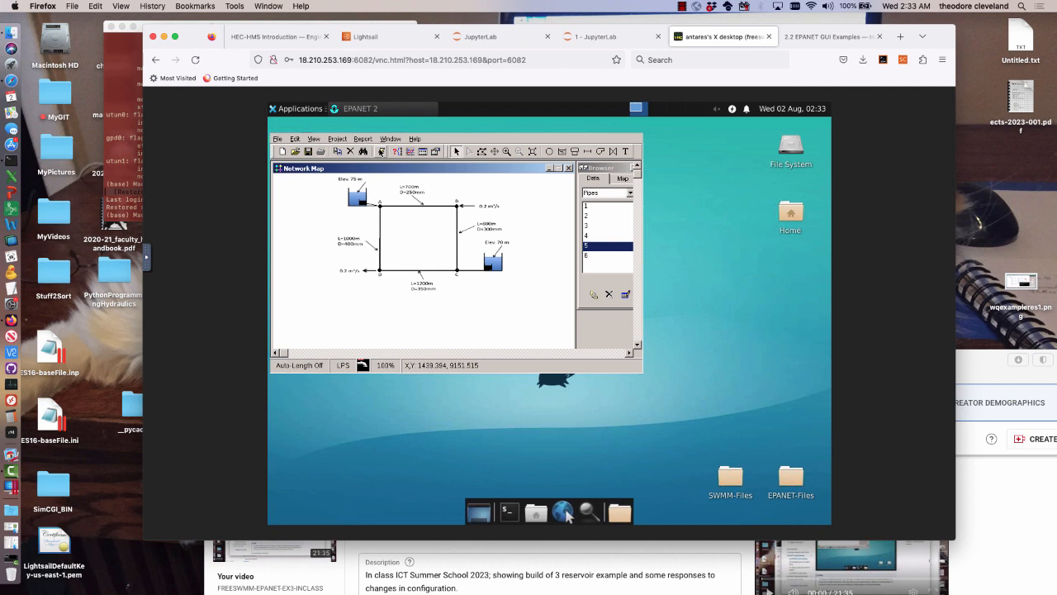
Run the network analysis and colour the map by Flow for links and Pressure for nodes
{"action": "left_click", "coordinate": [382, 151]}
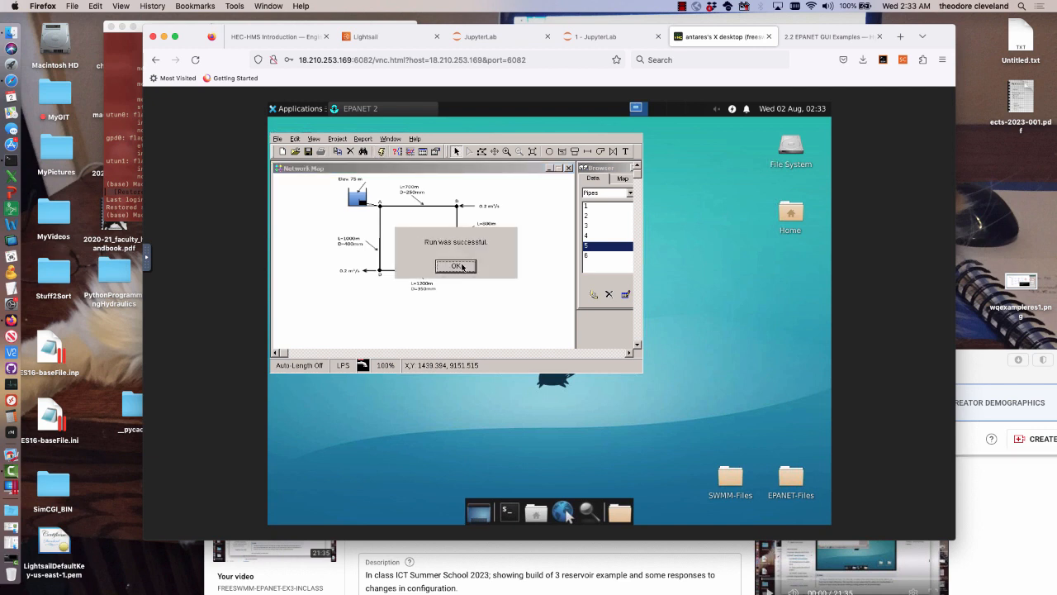
{"action": "left_click", "coordinate": [456, 266]}
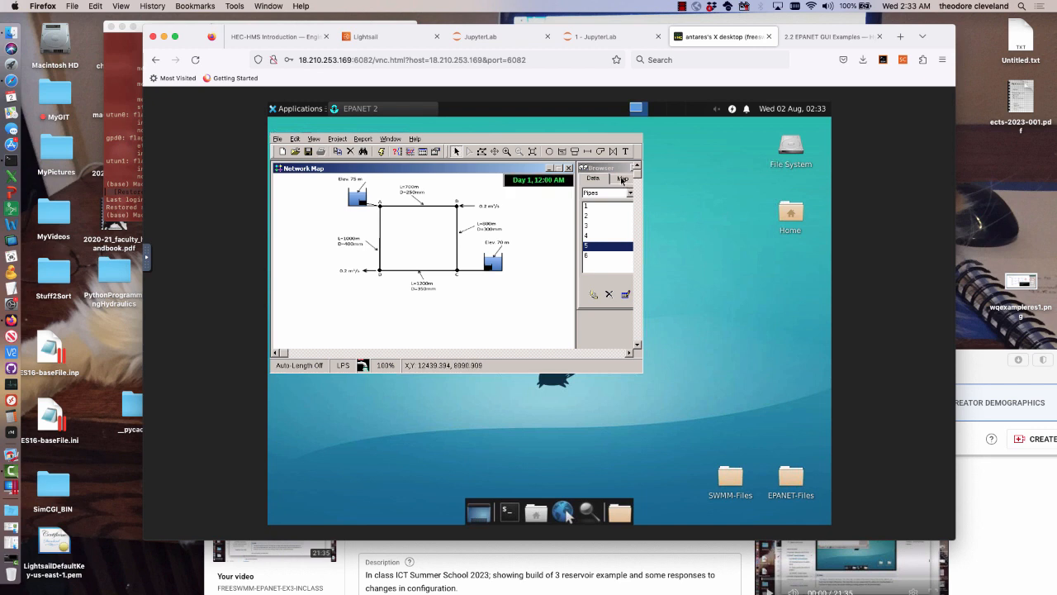
{"action": "left_click", "coordinate": [621, 179]}
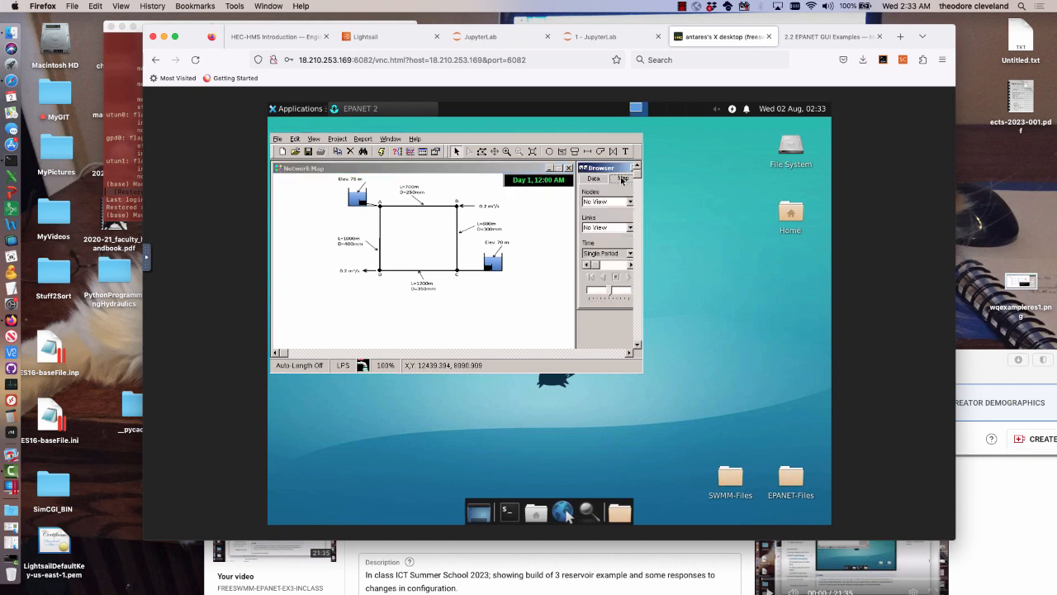
{"action": "left_click", "coordinate": [629, 228]}
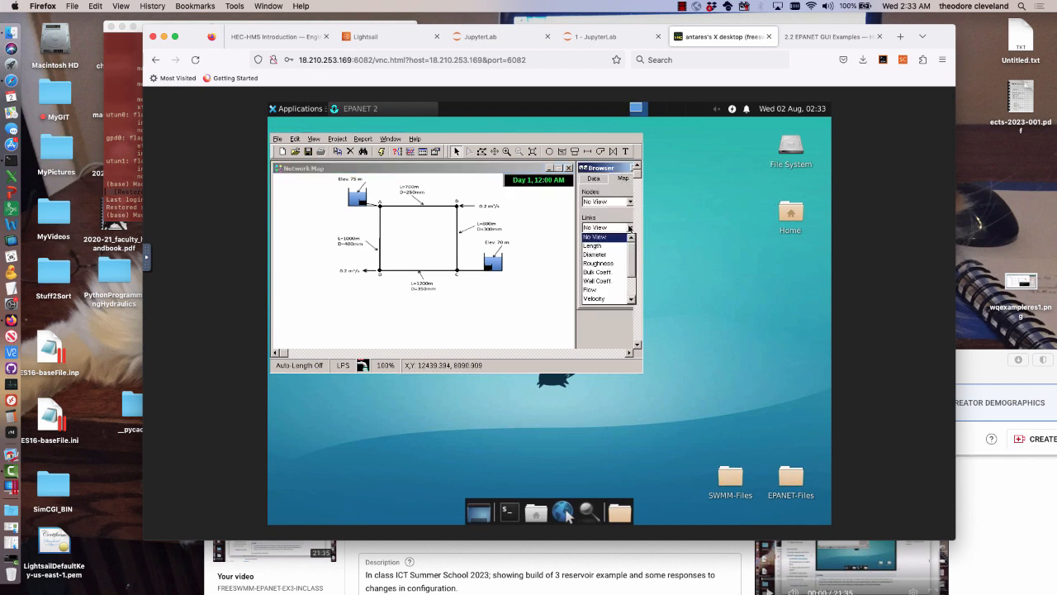
{"action": "left_click", "coordinate": [596, 290]}
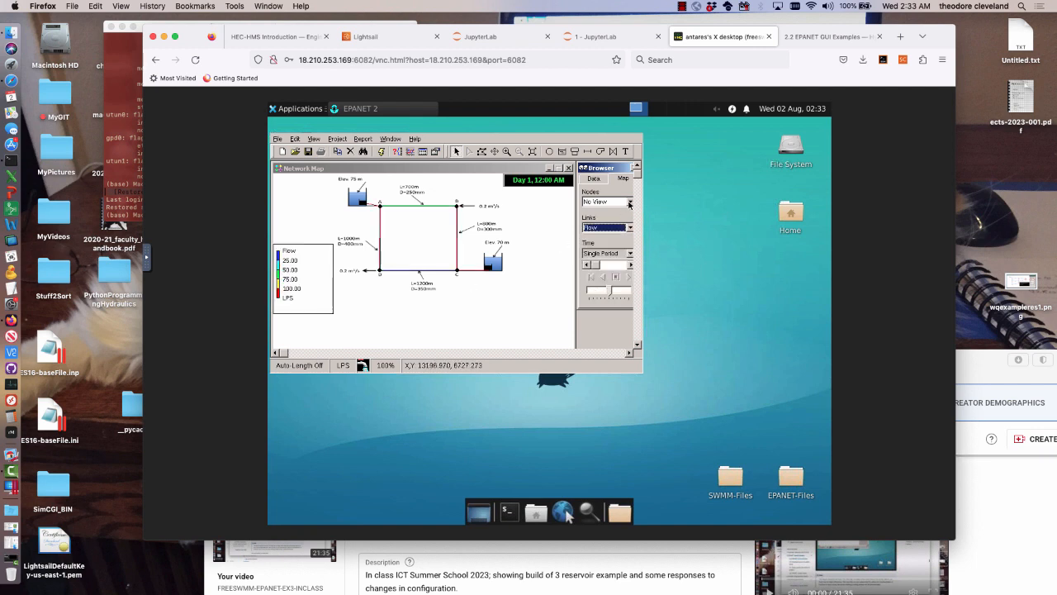
{"action": "left_click", "coordinate": [630, 203]}
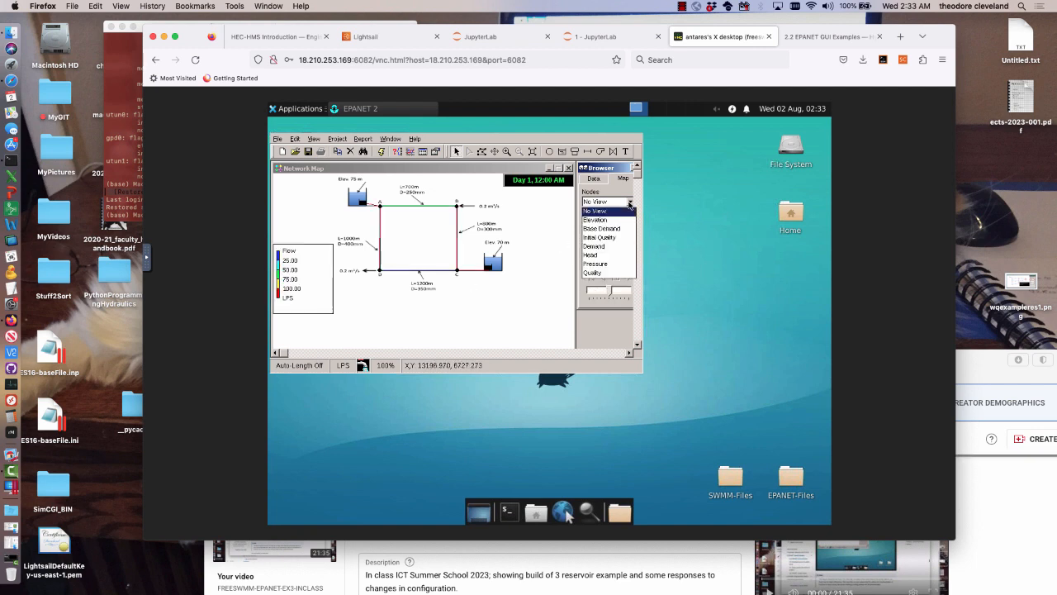
{"action": "left_click", "coordinate": [592, 264]}
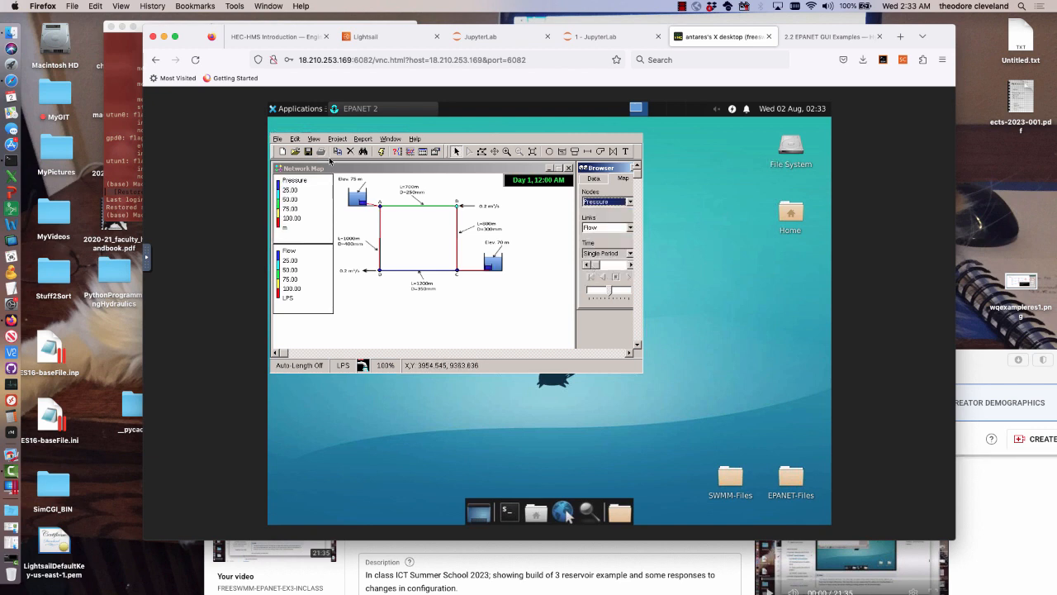
Configure the map options to display node values and link values, with Filled flow arrows
{"action": "left_click", "coordinate": [314, 139]}
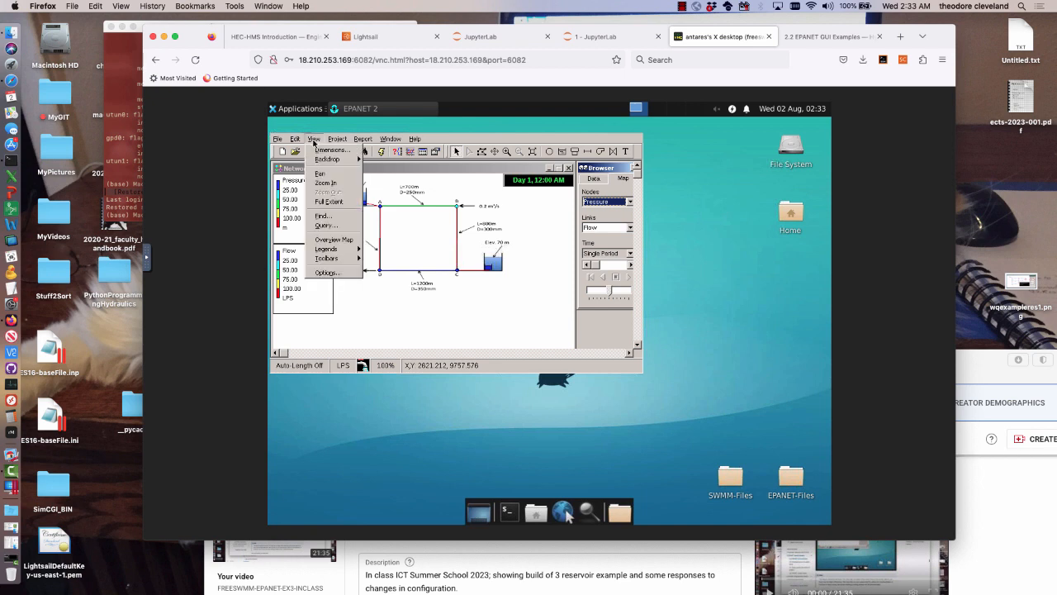
{"action": "left_click", "coordinate": [325, 273]}
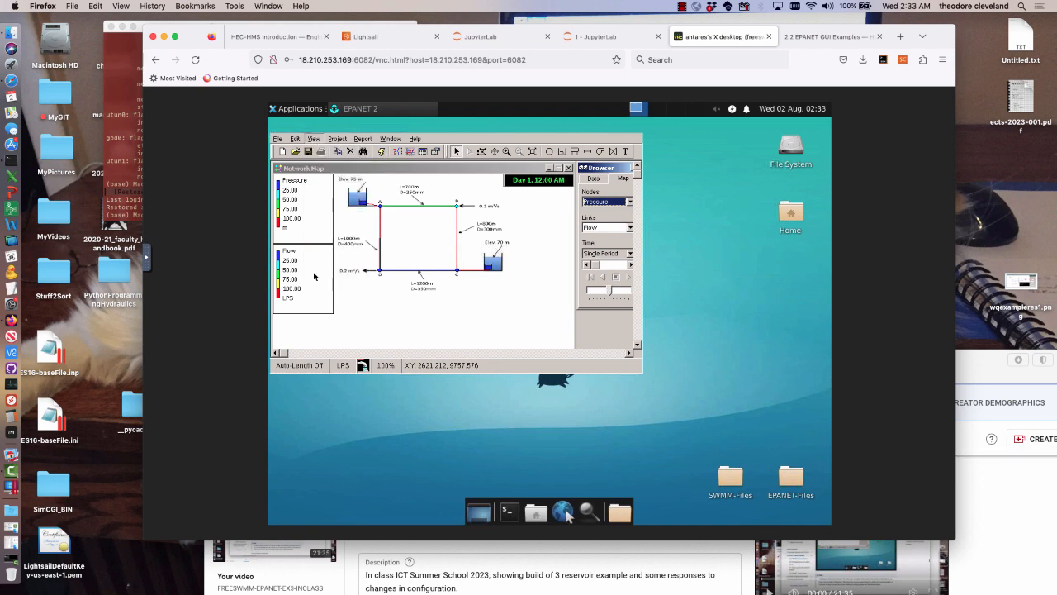
{"action": "left_click", "coordinate": [388, 242]}
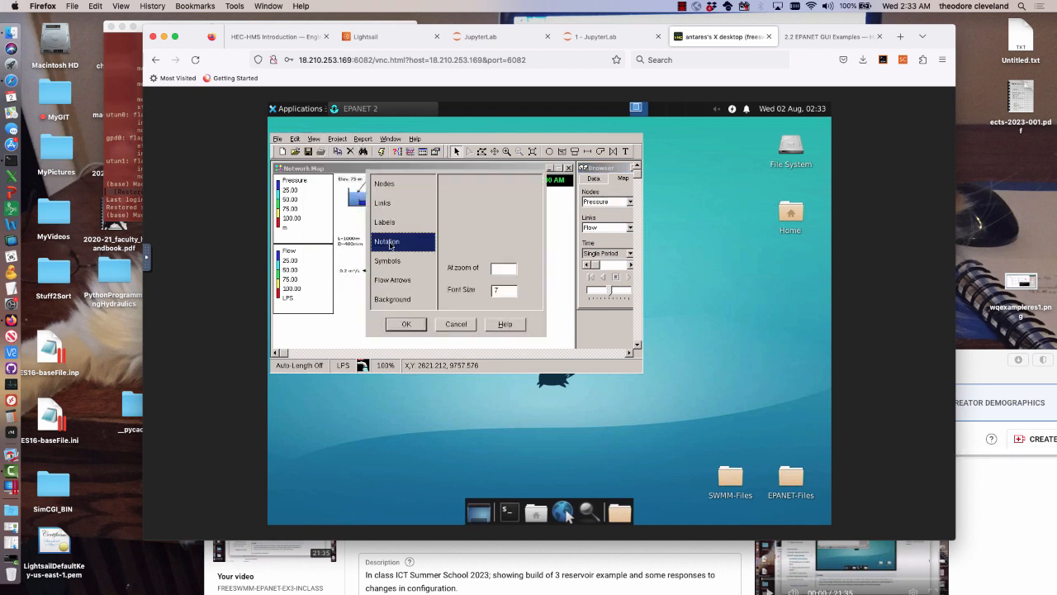
{"action": "left_click", "coordinate": [478, 200]}
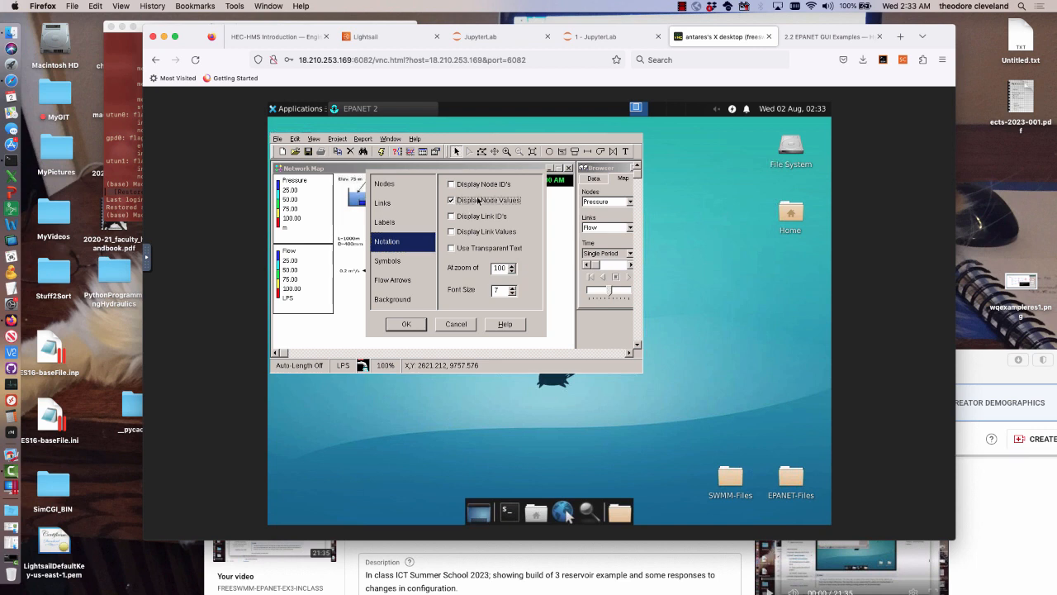
{"action": "left_click", "coordinate": [476, 232]}
{"action": "left_click", "coordinate": [410, 281]}
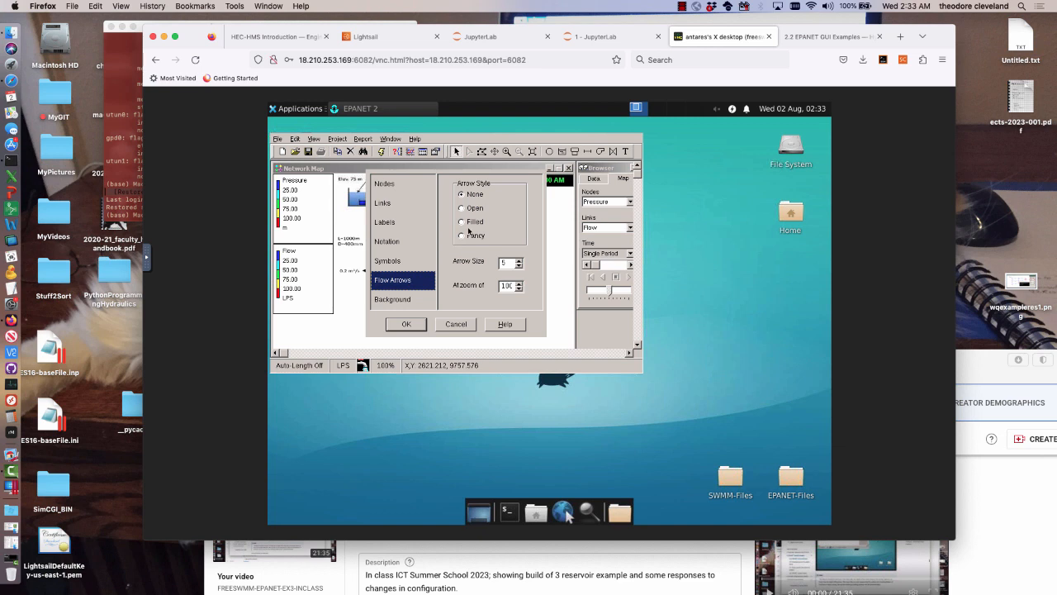
{"action": "left_click", "coordinate": [470, 223]}
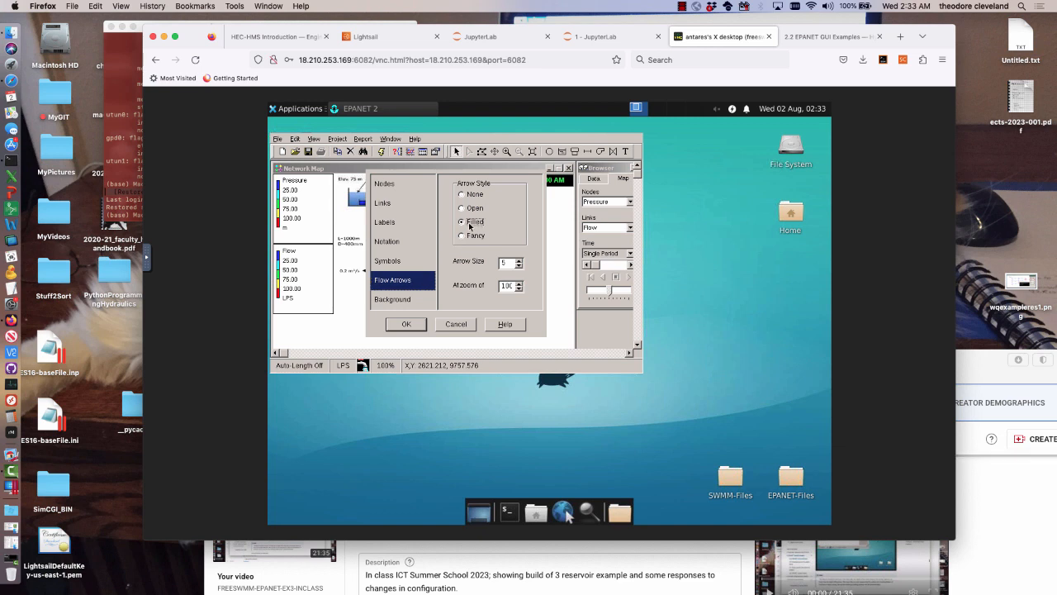
{"action": "left_click", "coordinate": [406, 324]}
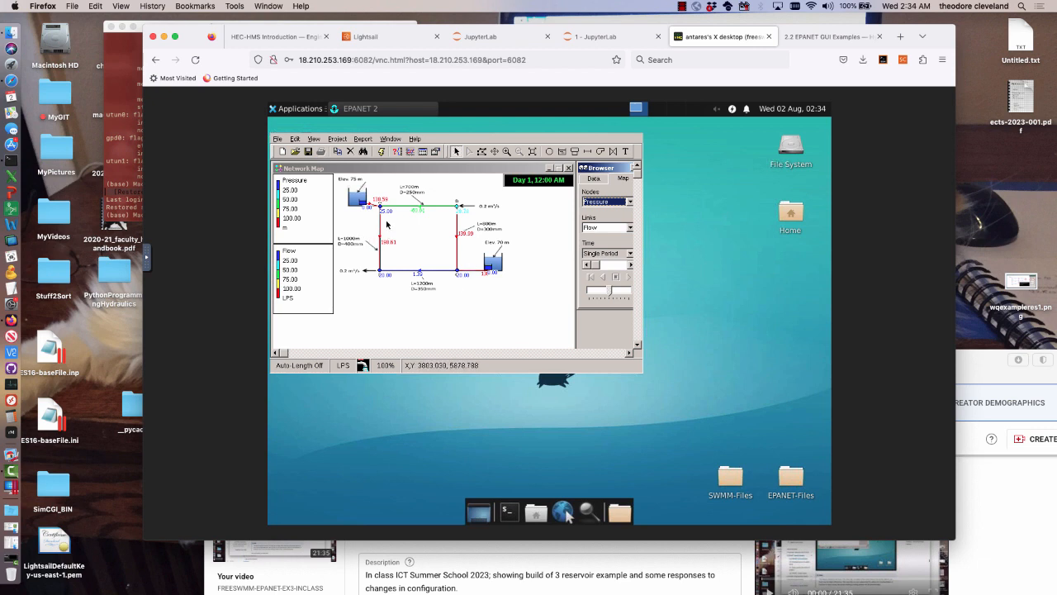
Compare the map's flows and node values with the Example 4 results on the EPANET GUI Examples page, and return to the model
{"action": "mouse_move", "coordinate": [377, 238]}
{"action": "left_click", "coordinate": [814, 36]}
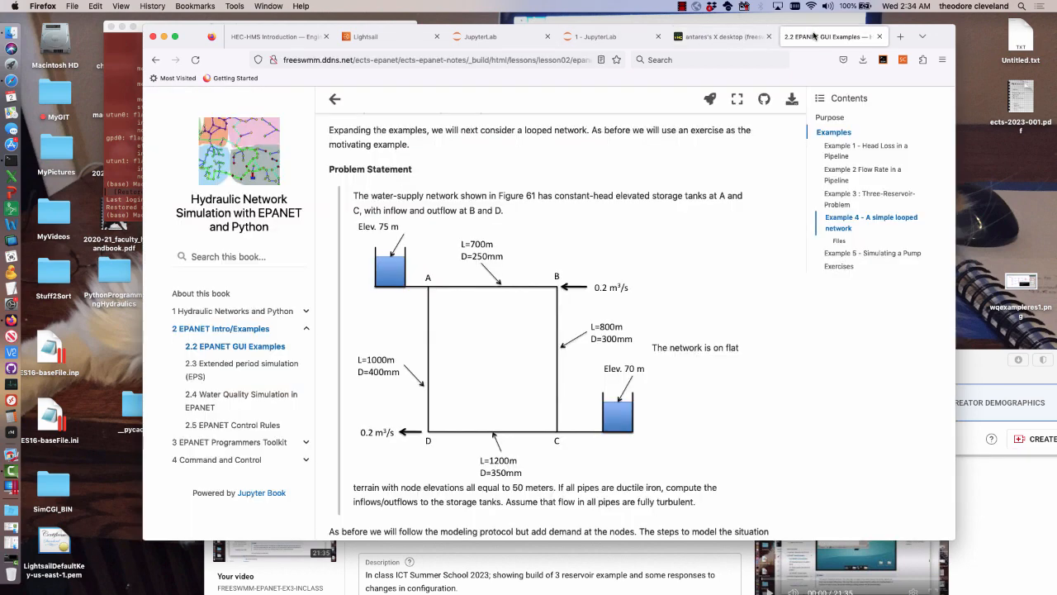
{"action": "scroll", "coordinate": [695, 193], "scroll_direction": "down", "scroll_amount": 10}
{"action": "scroll", "coordinate": [696, 193], "scroll_direction": "down", "scroll_amount": 10}
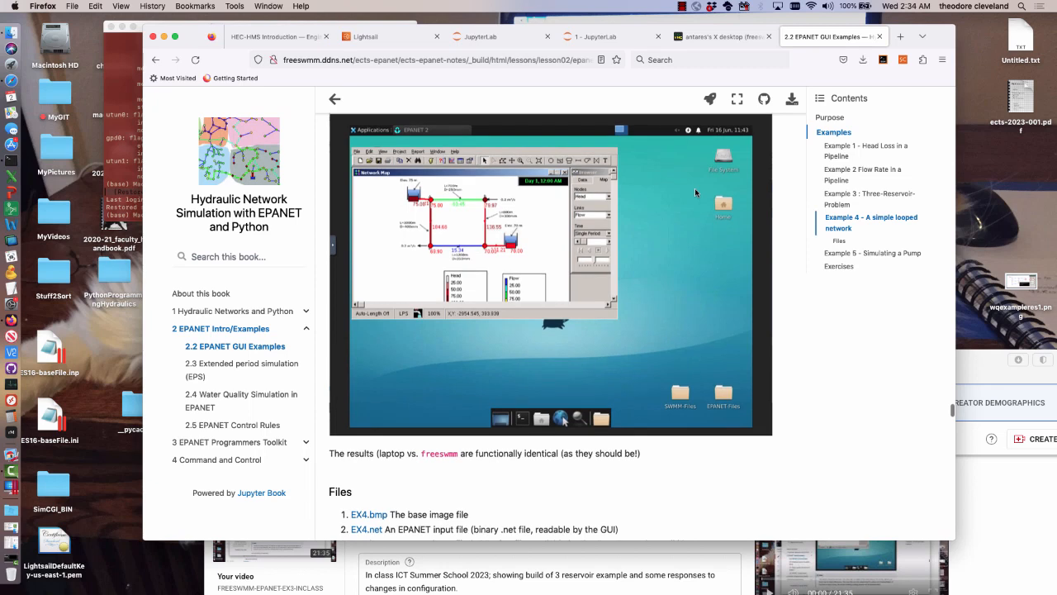
{"action": "scroll", "coordinate": [694, 187], "scroll_direction": "up", "scroll_amount": 1}
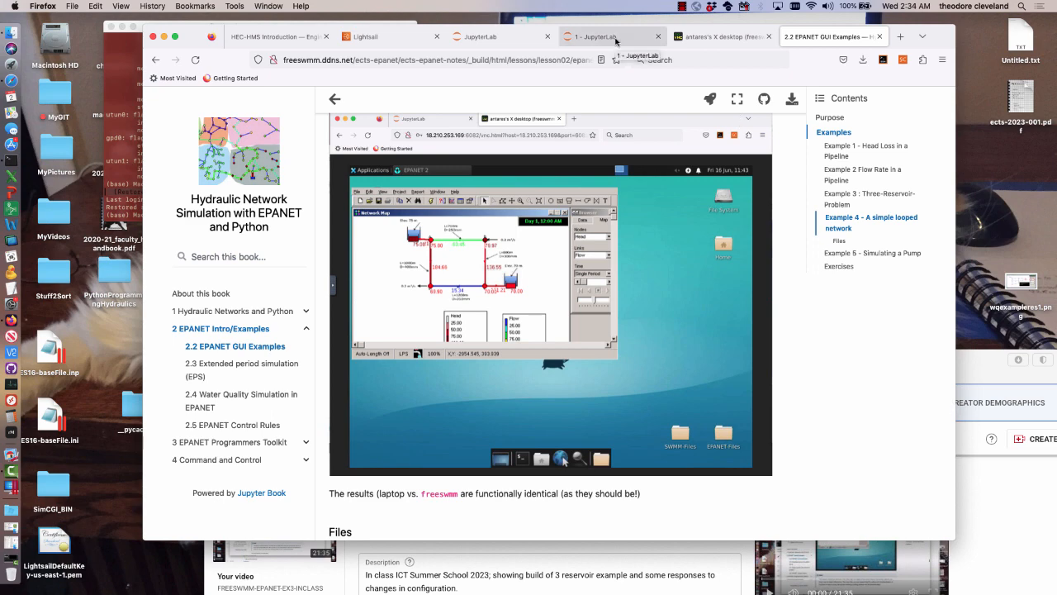
{"action": "left_click", "coordinate": [718, 36]}
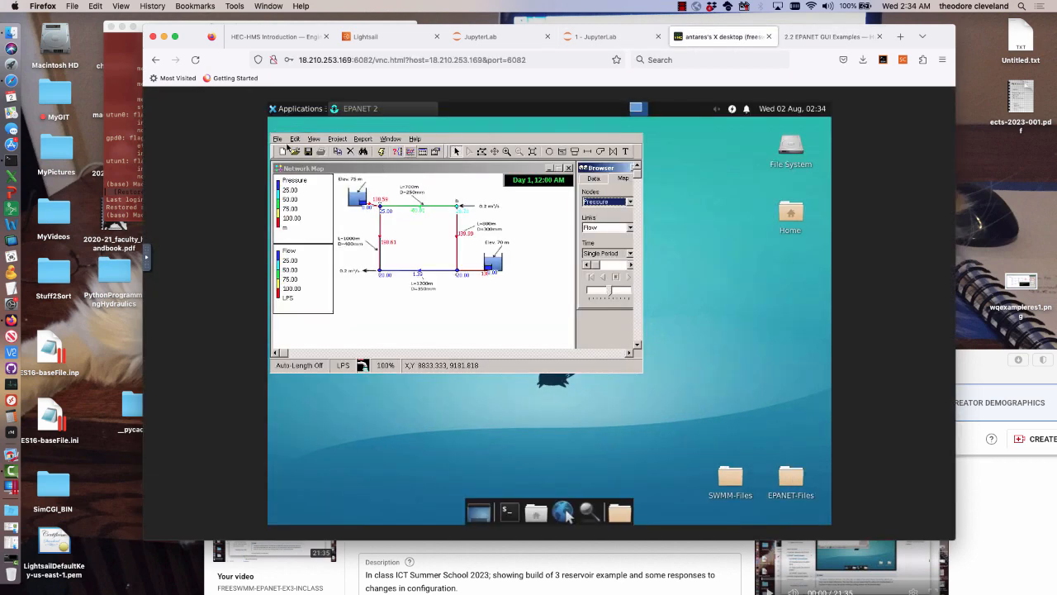
Save the network in the EX4 folder under the new name EX4-ICT-InClass.net
{"action": "left_click", "coordinate": [279, 139]}
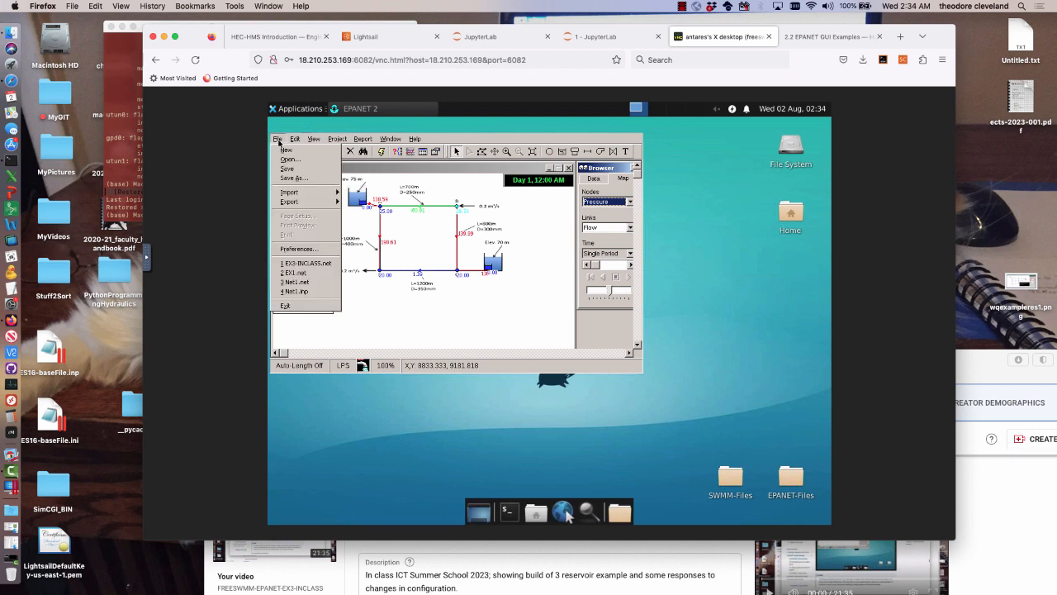
{"action": "left_click", "coordinate": [289, 178]}
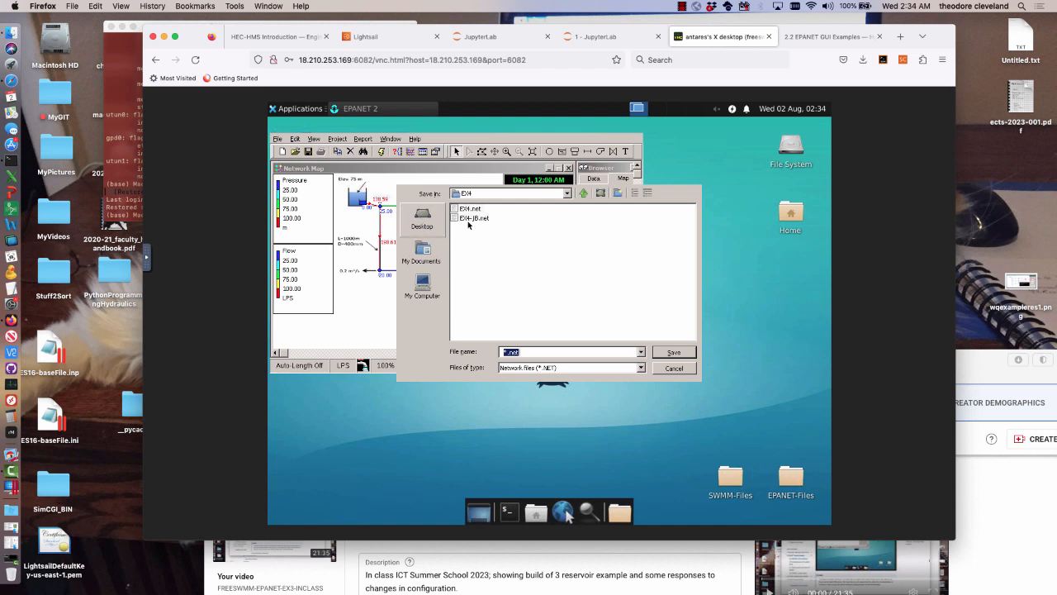
{"action": "left_click", "coordinate": [467, 222]}
{"action": "left_click", "coordinate": [475, 219]}
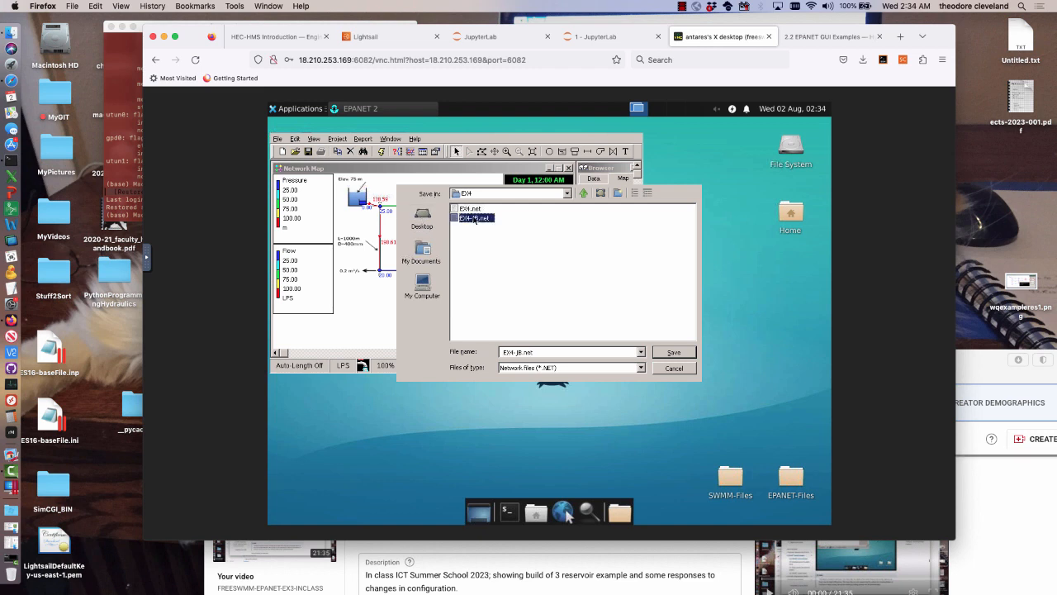
{"action": "double_click", "coordinate": [518, 352]}
{"action": "left_click", "coordinate": [518, 353]}
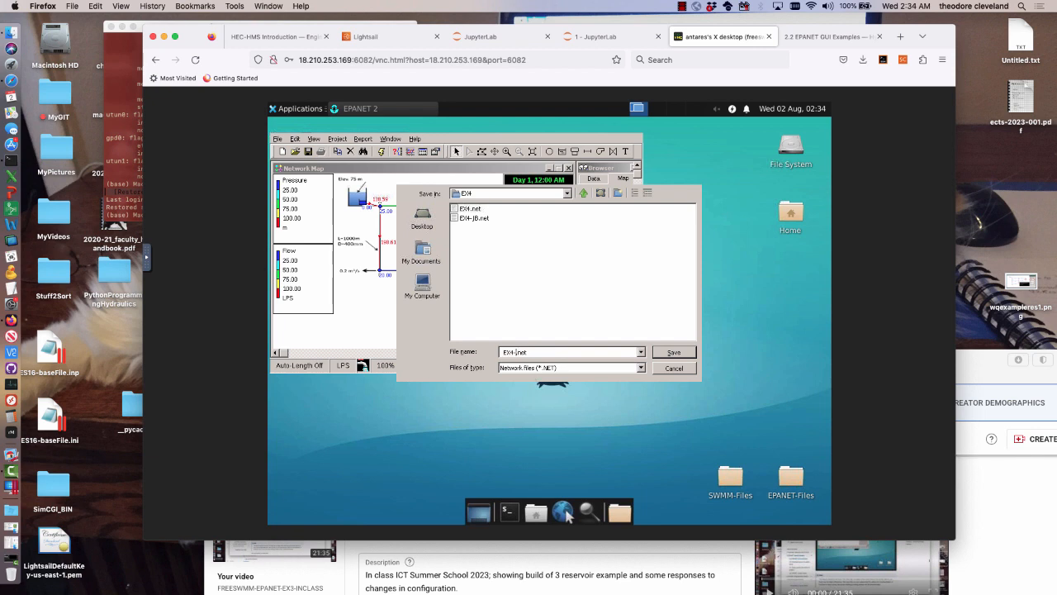
{"action": "type", "text": "ICT-Inclass"}
{"action": "left_click", "coordinate": [674, 352]}
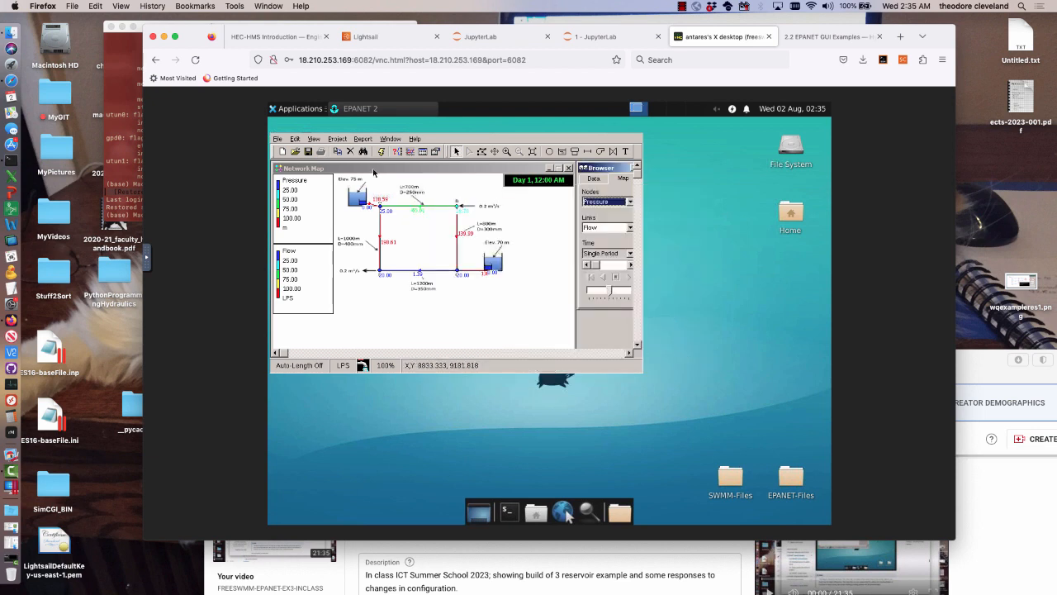
Exit EPANET and disconnect the noVNC remote desktop session
{"action": "left_click", "coordinate": [278, 139]}
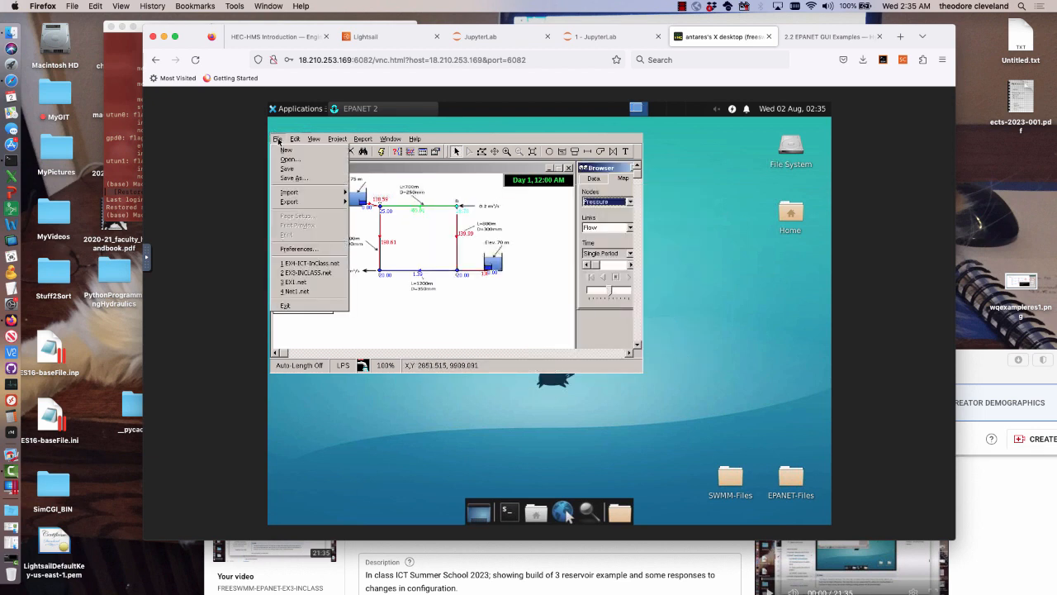
{"action": "left_click", "coordinate": [286, 305]}
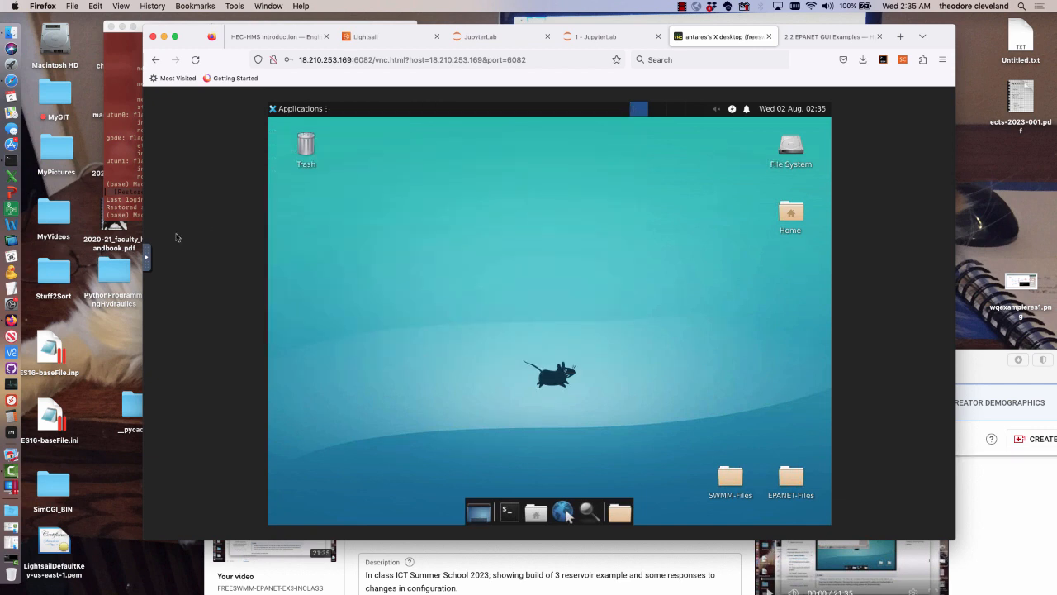
{"action": "left_click", "coordinate": [147, 260]}
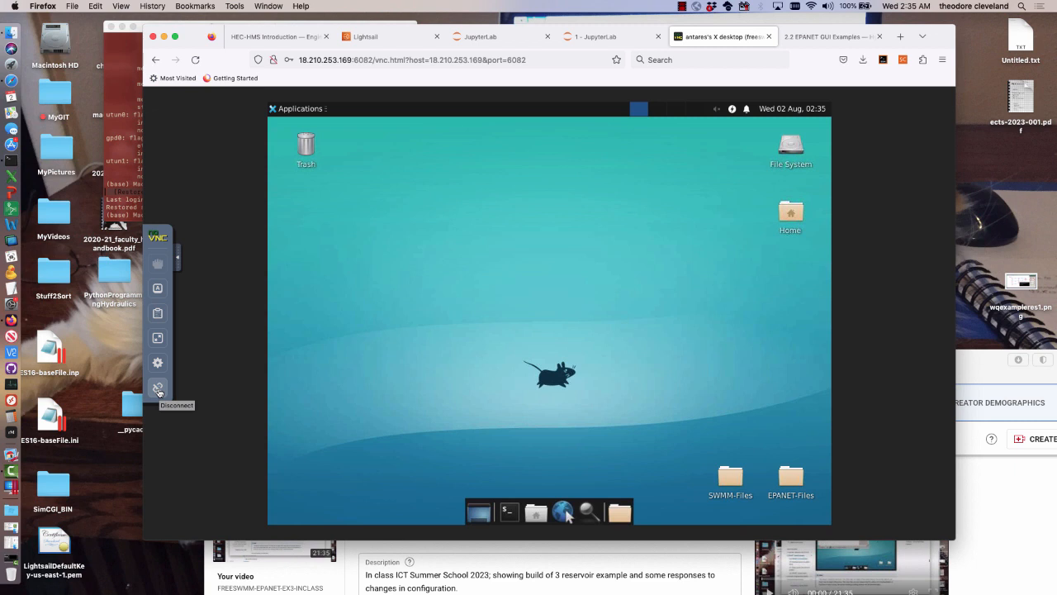
{"action": "left_click", "coordinate": [158, 388]}
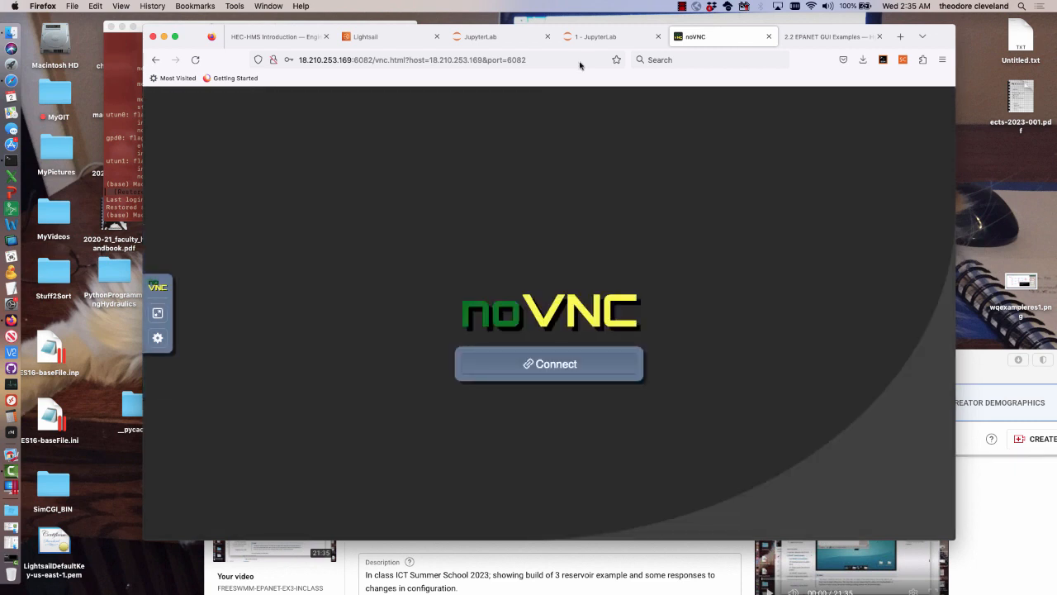
{"action": "left_click", "coordinate": [681, 6]}
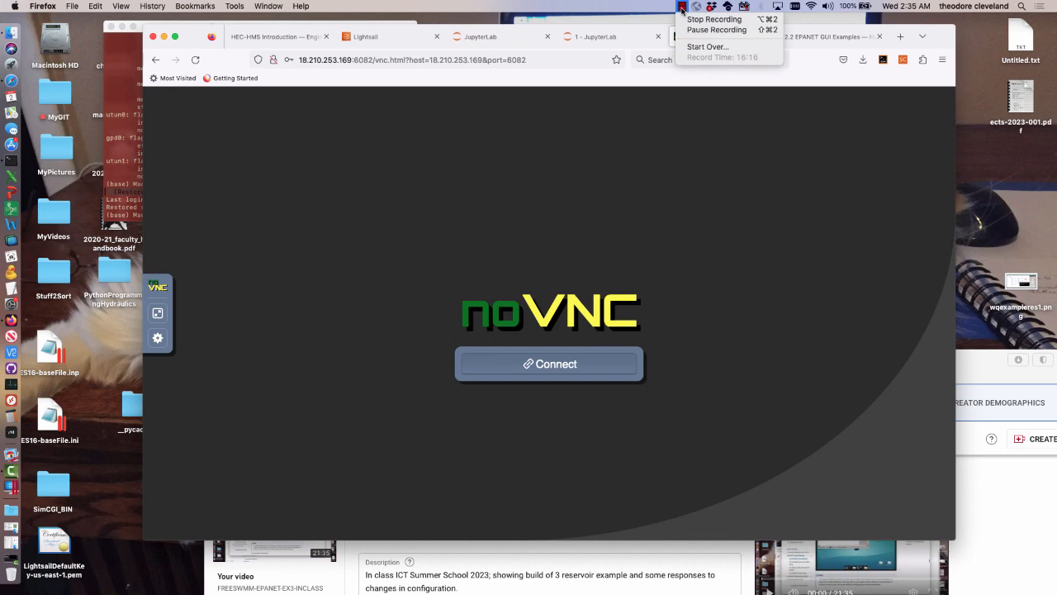